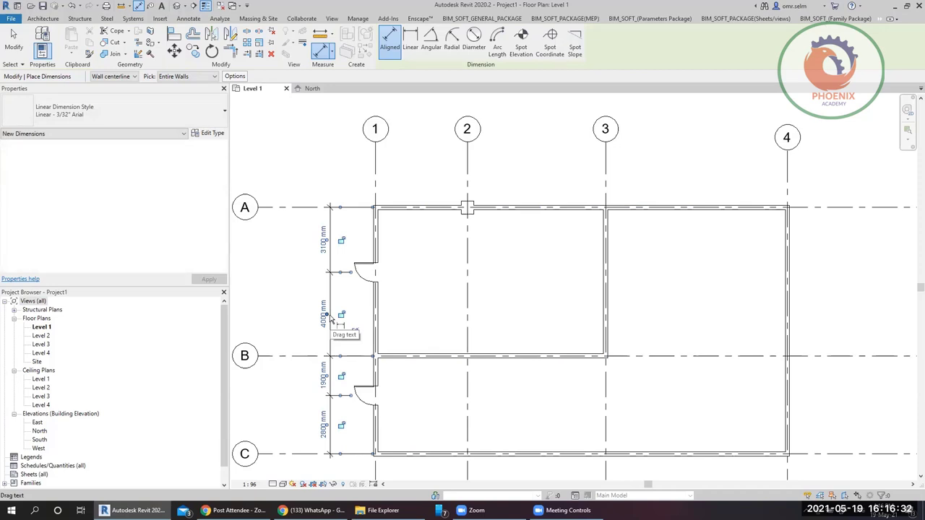
- Start an aligned dimension for entire walls and set the auto dimension opening references to Widths
key("Escape")
key("Escape")
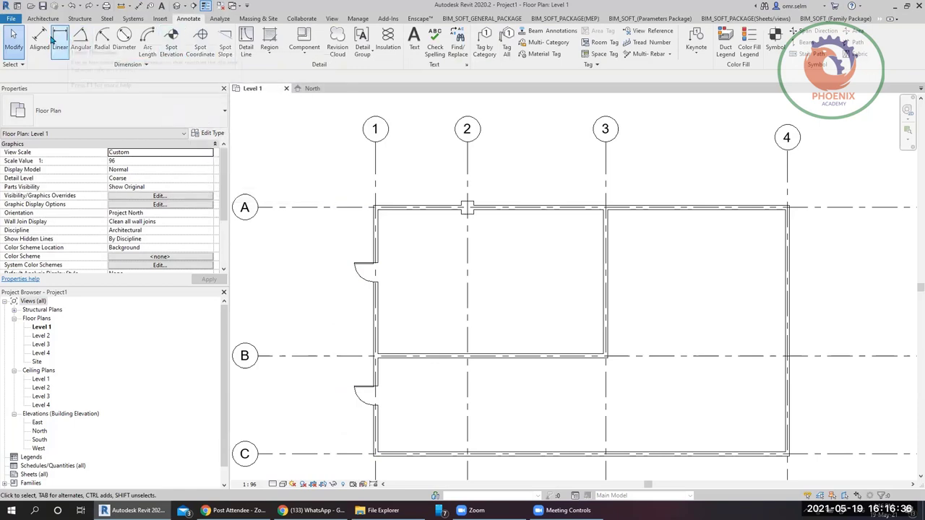
left_click(41, 42)
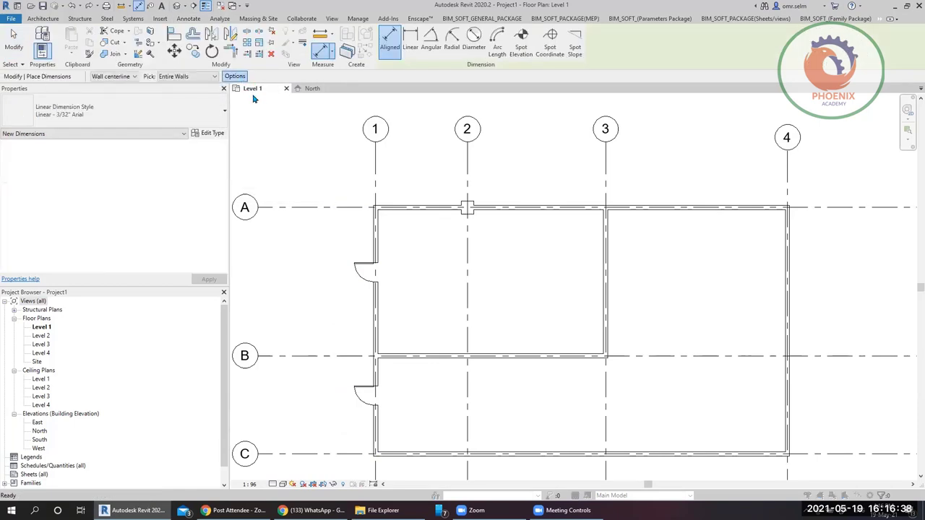
left_click(235, 76)
left_click(436, 245)
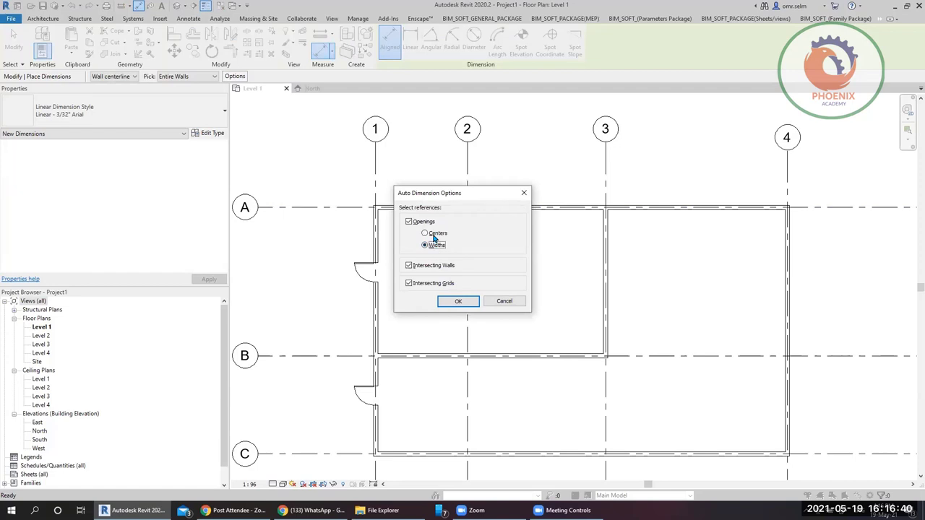
left_click(456, 301)
- Dimension the entire exterior wall along grid 1 and place the dimension string outside the building, beside the two doors
left_click(375, 329)
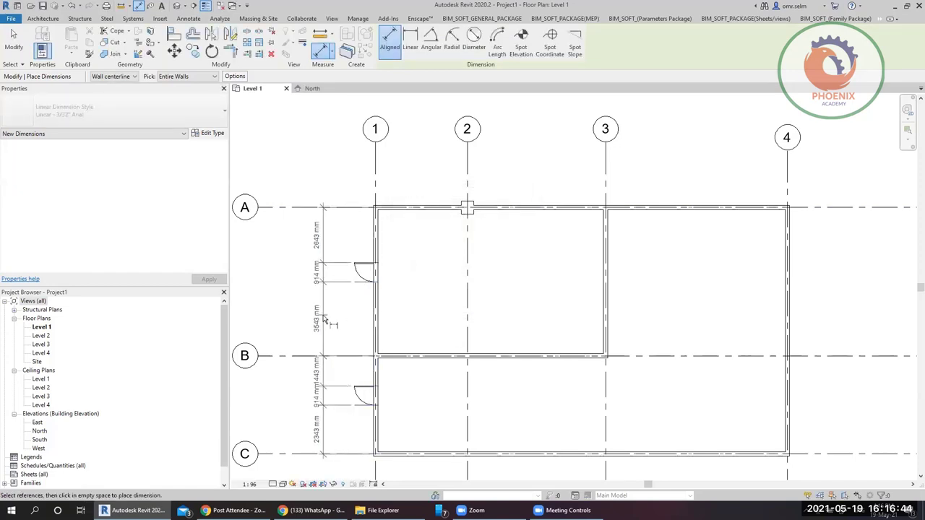
left_click(323, 260)
scroll(323, 255, "up", 3)
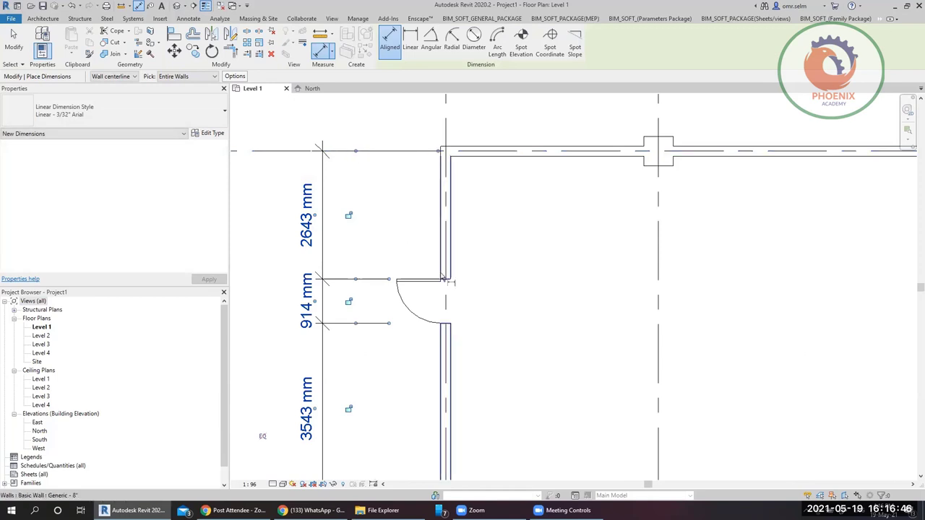
scroll(385, 376, "down", 3)
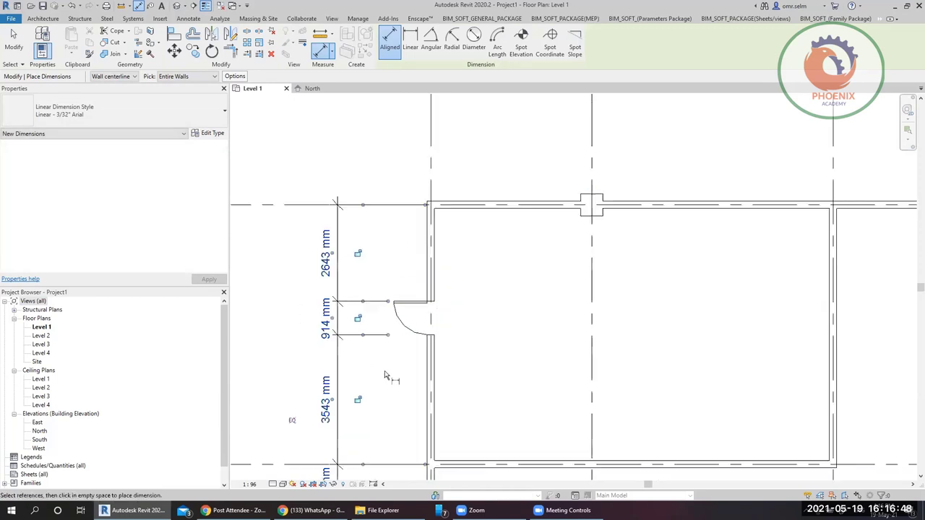
scroll(381, 326, "down", 5, "ctrl")
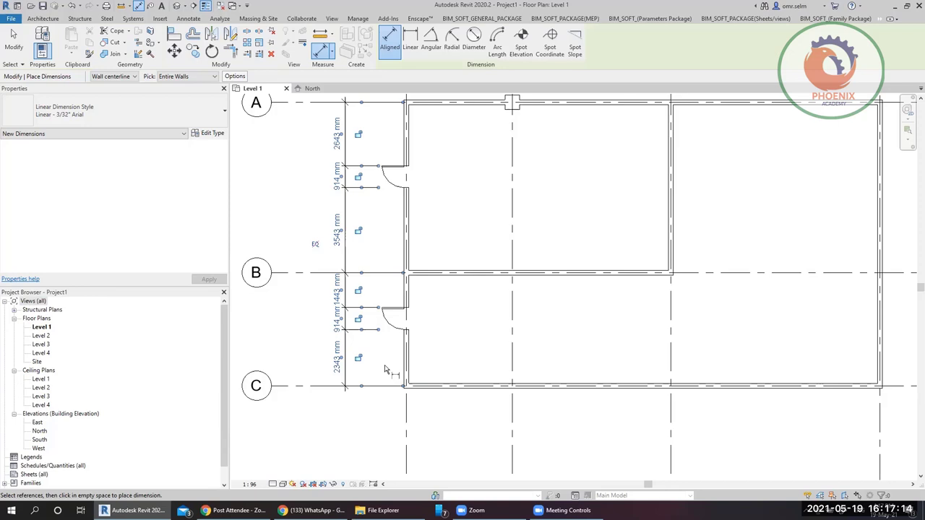
key("Escape")
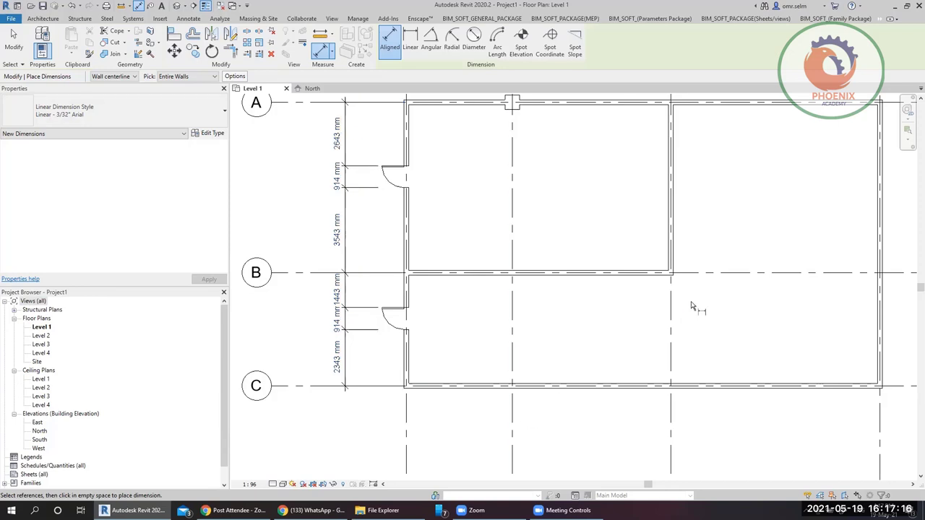
middle_click_drag(691, 306, 547, 303)
scroll(527, 293, "up", 3)
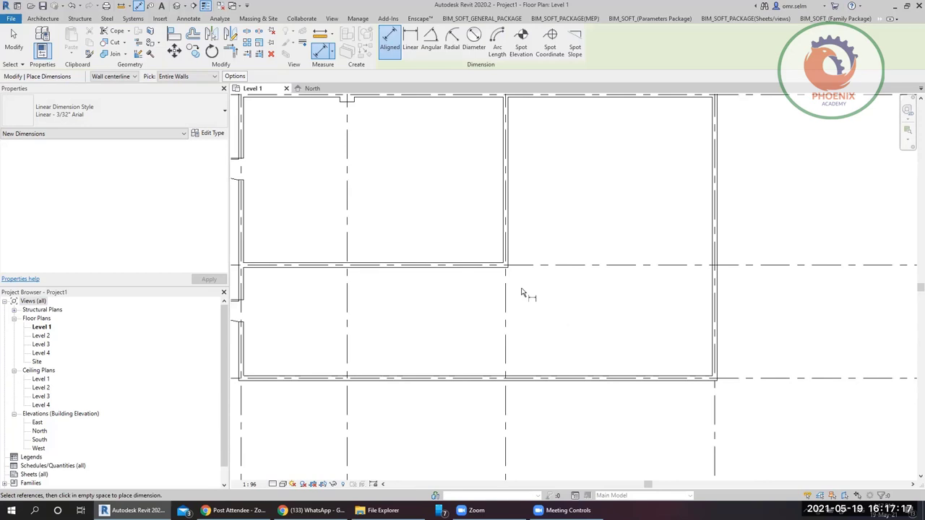
left_click(495, 340)
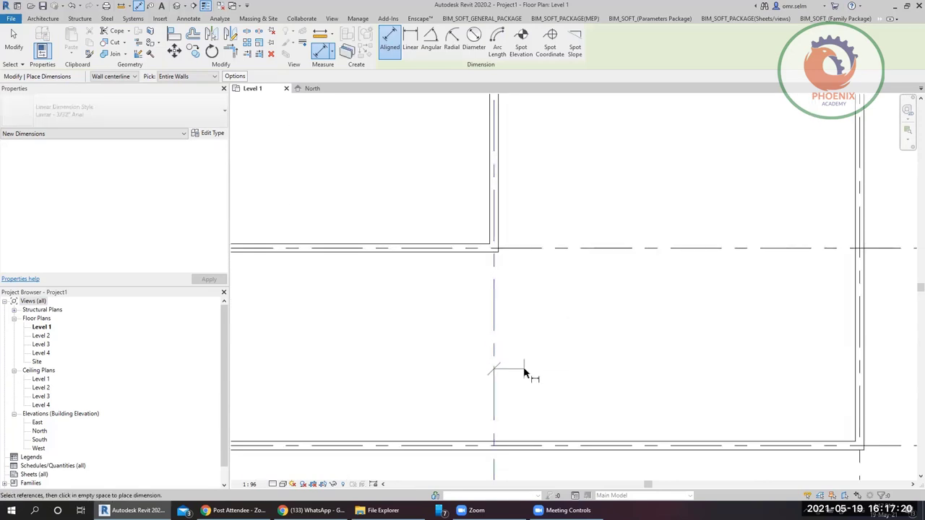
key("Escape")
key("Escape")
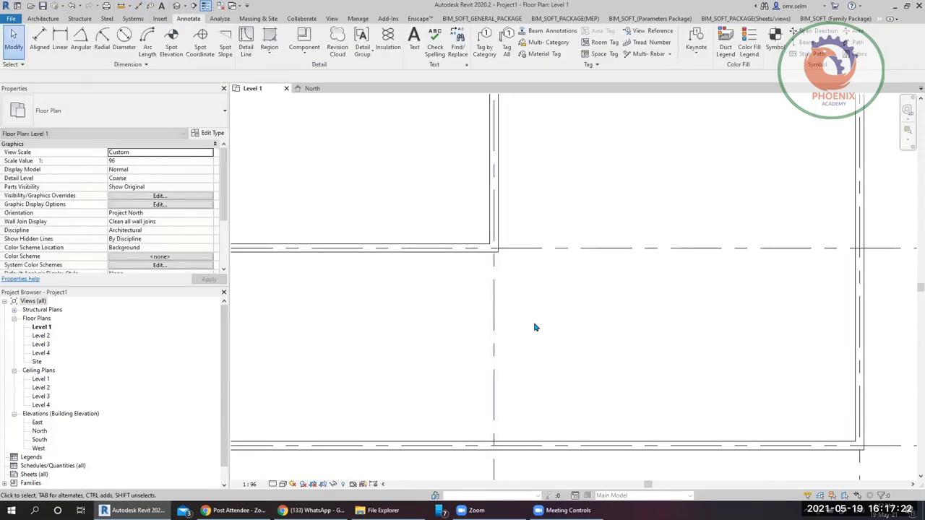
key("d")
key("l")
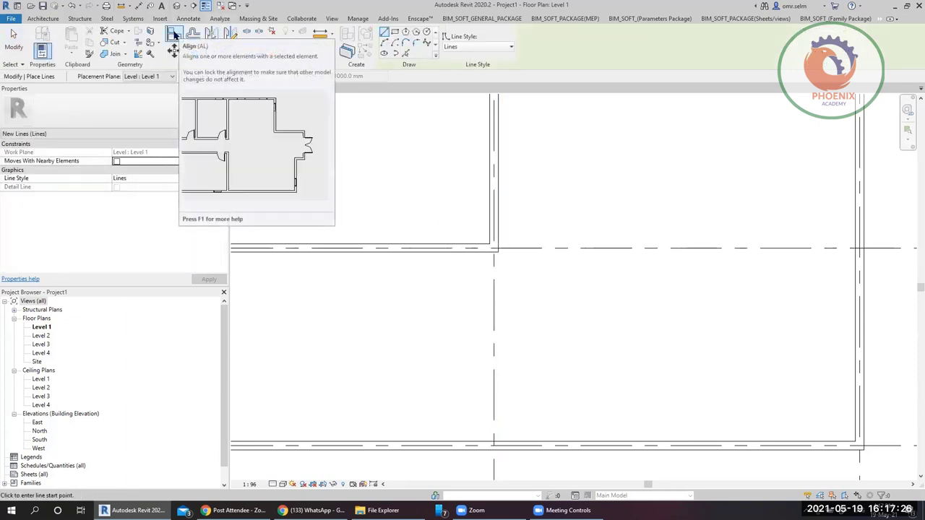
- Align the outer face of the interior wall between grids A and B with grid 3
left_click(192, 34)
left_click(494, 337)
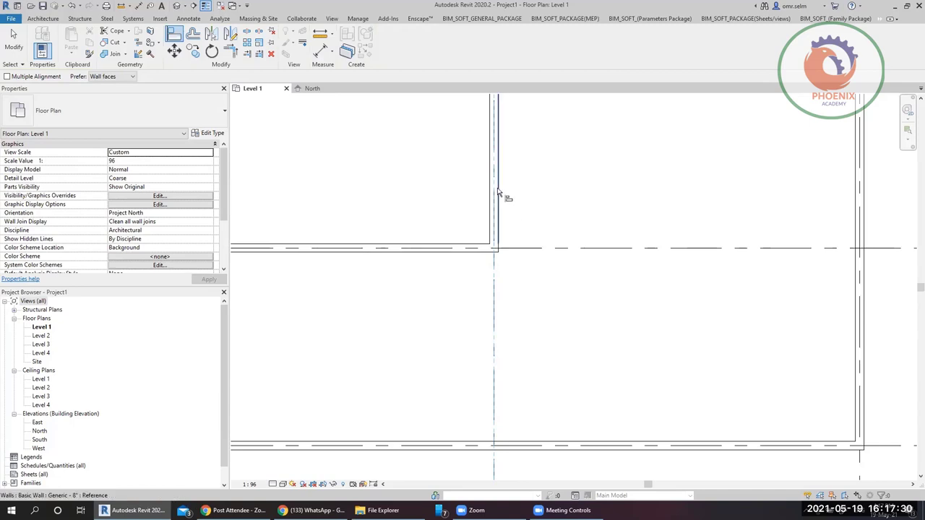
left_click(497, 217)
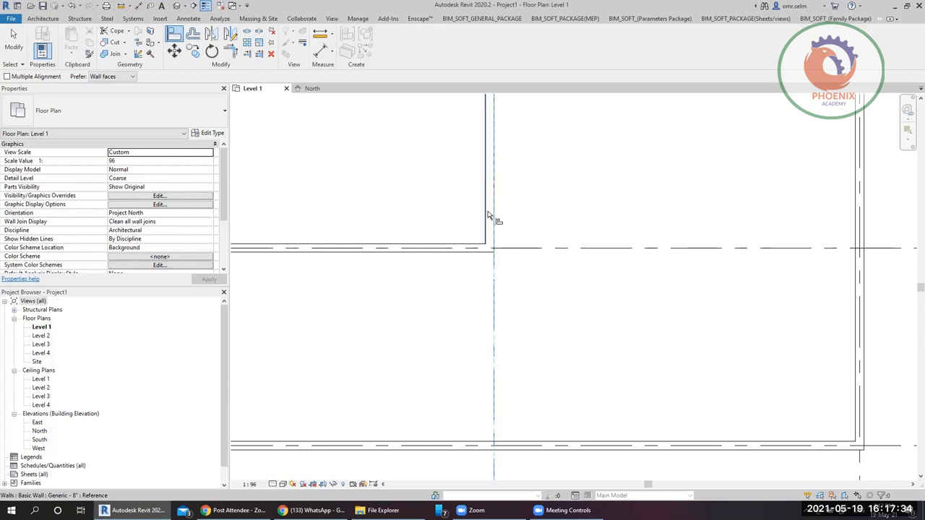
- Align the interior wall's centerline with grid 3 and leave the Align command
scroll(487, 215, "up", 3)
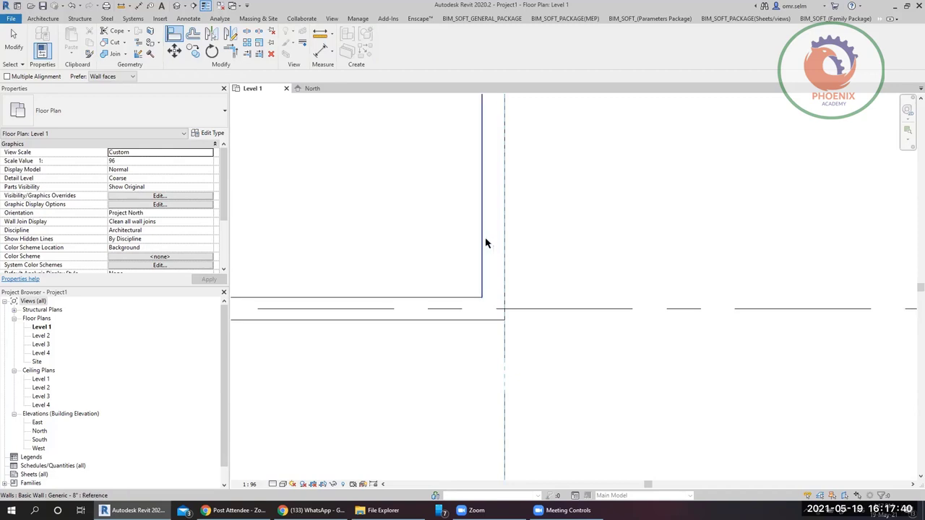
left_click(495, 248)
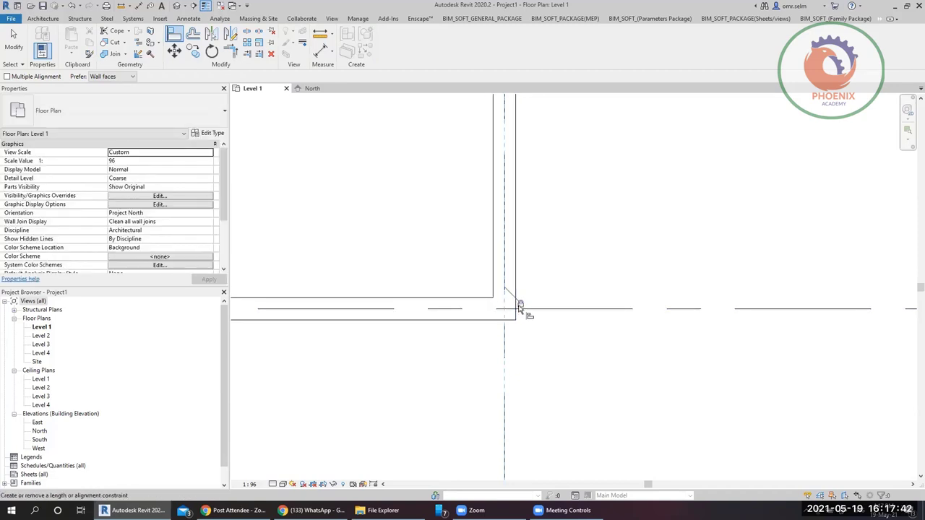
key("Escape")
key("Escape")
- Toggle Thin Lines to compare how the walls near grid intersection A-1 display, leaving Thin Lines on
scroll(485, 276, "down", 4)
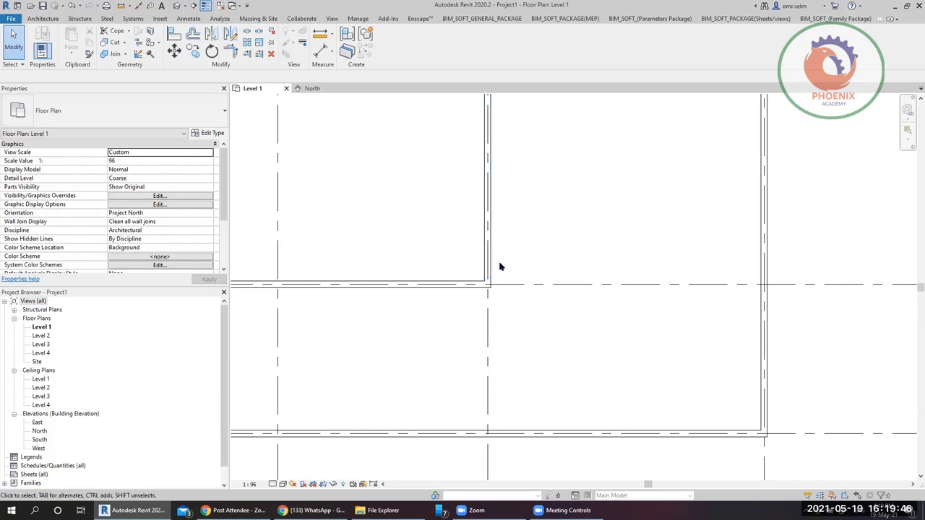
scroll(535, 303, "down", 4)
scroll(423, 252, "up", 3)
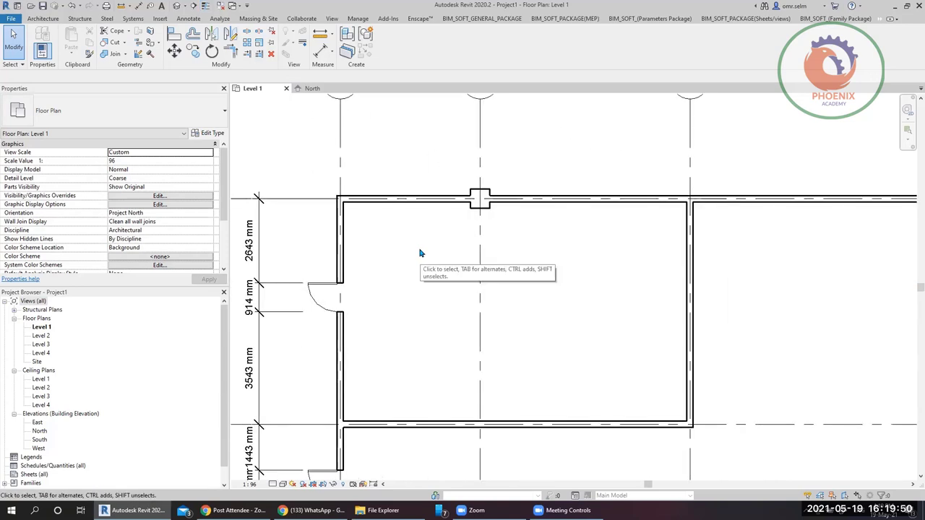
scroll(302, 210, "up", 4)
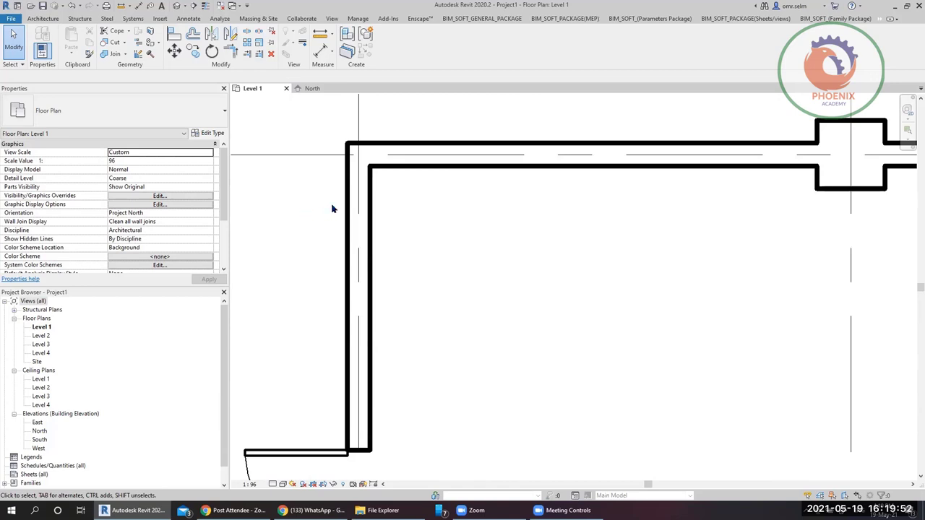
scroll(419, 224, "down", 2)
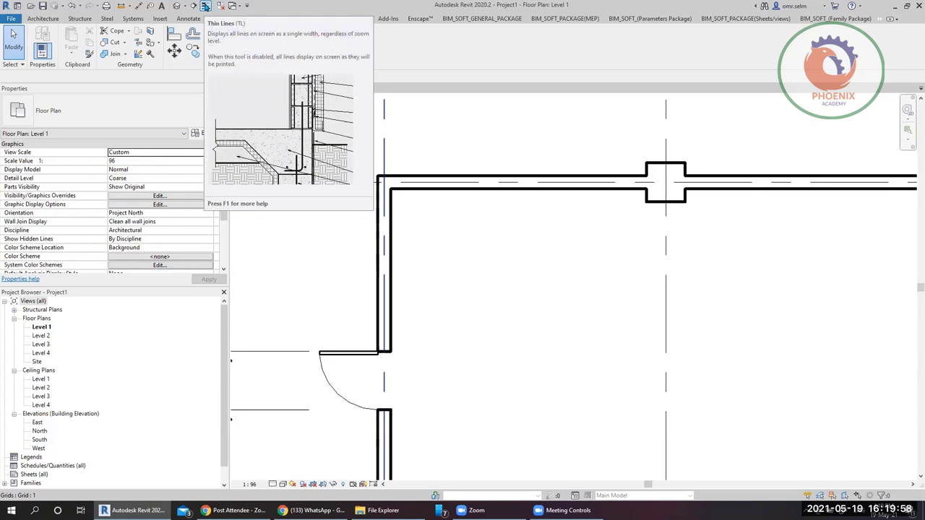
left_click(205, 6)
left_click(205, 5)
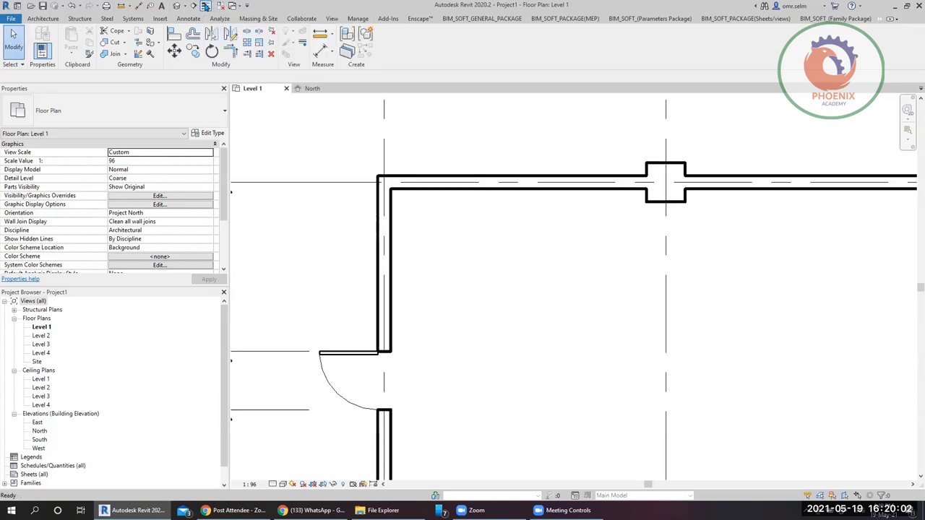
left_click(205, 6)
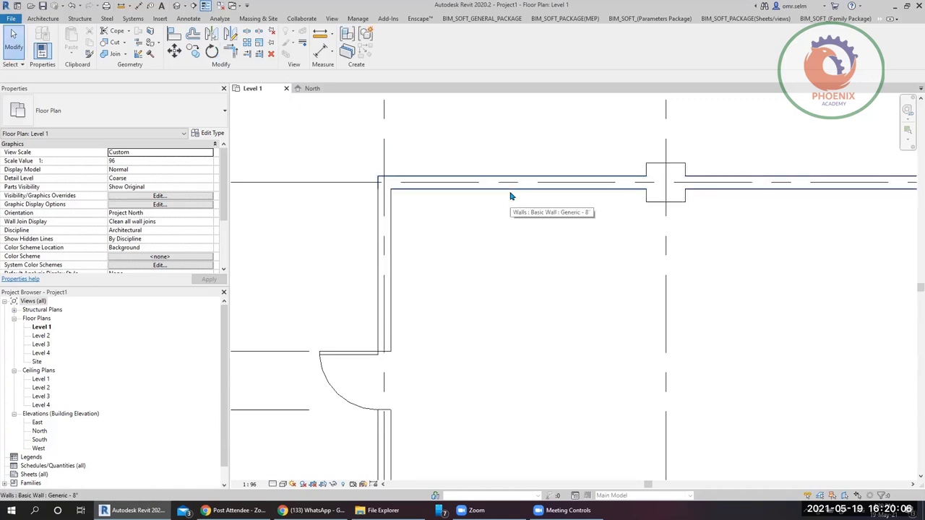
- Turn Thin Lines off while the Align command is active, and leave Align without aligning anything
key("a")
key("l")
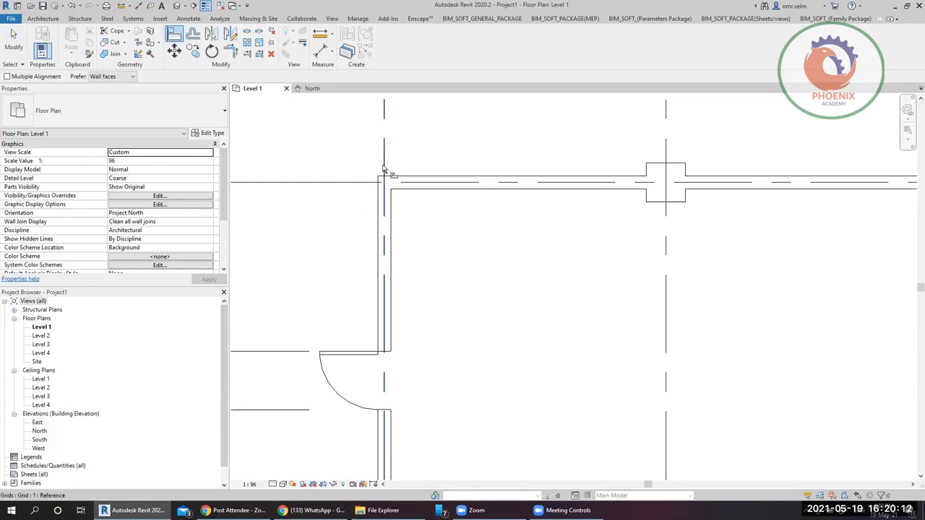
key("t")
key("l")
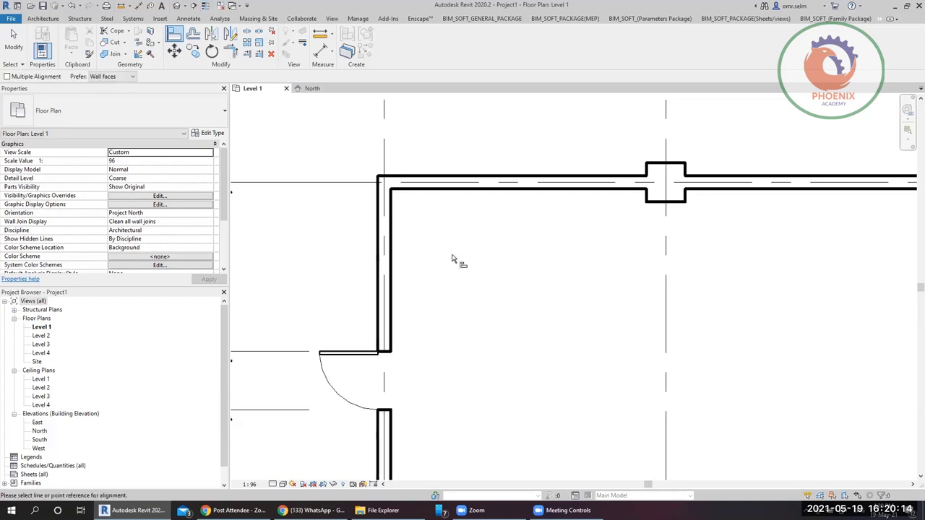
scroll(391, 244, "down", 3)
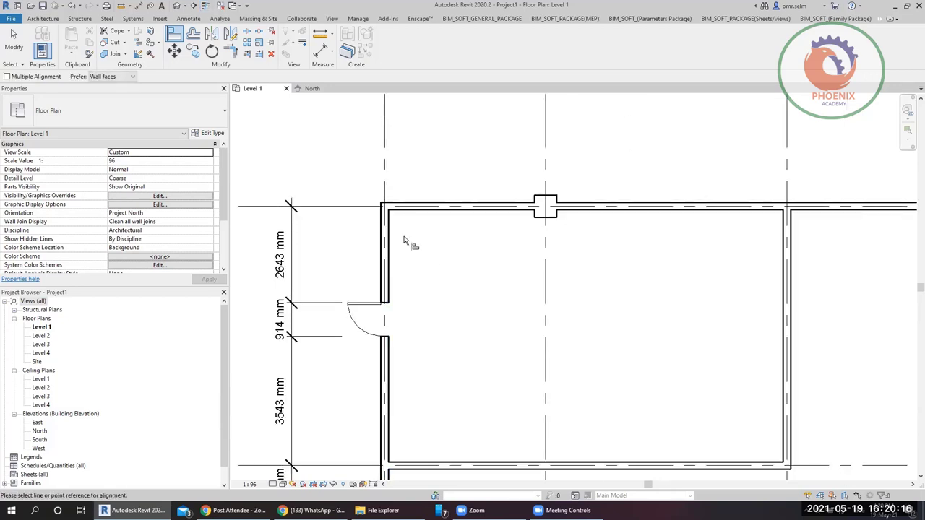
key("Escape")
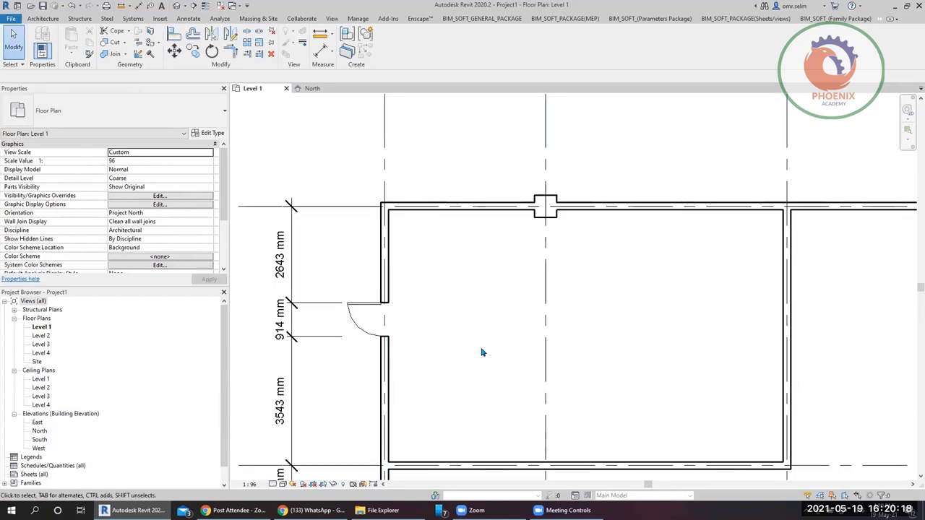
- Examine the Walls category's projection and cut line weights in Object Styles and close the dialog without changes
middle_click_drag(555, 362, 536, 290)
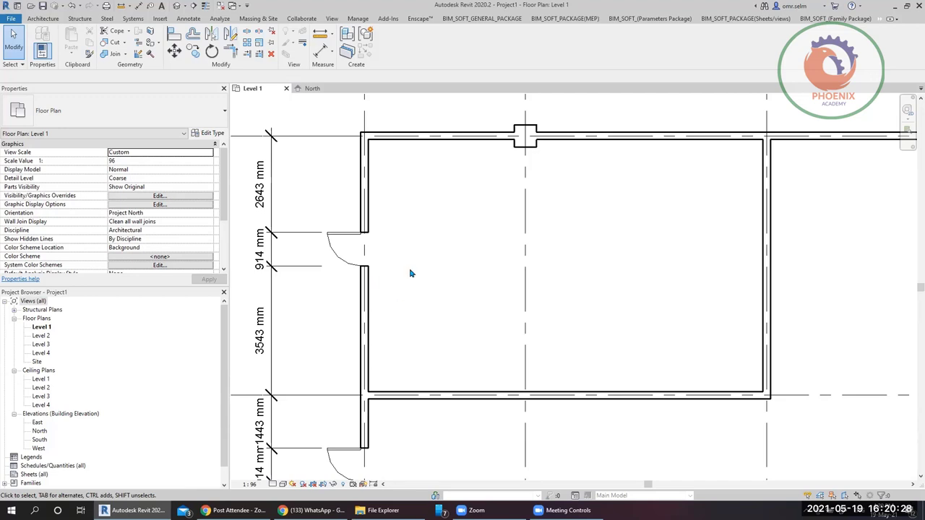
scroll(357, 119, "up", 5)
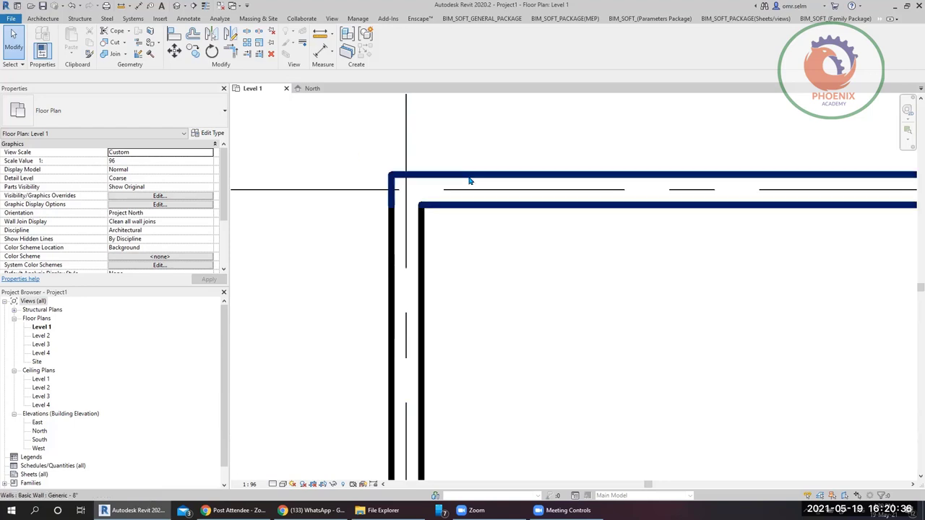
left_click(357, 18)
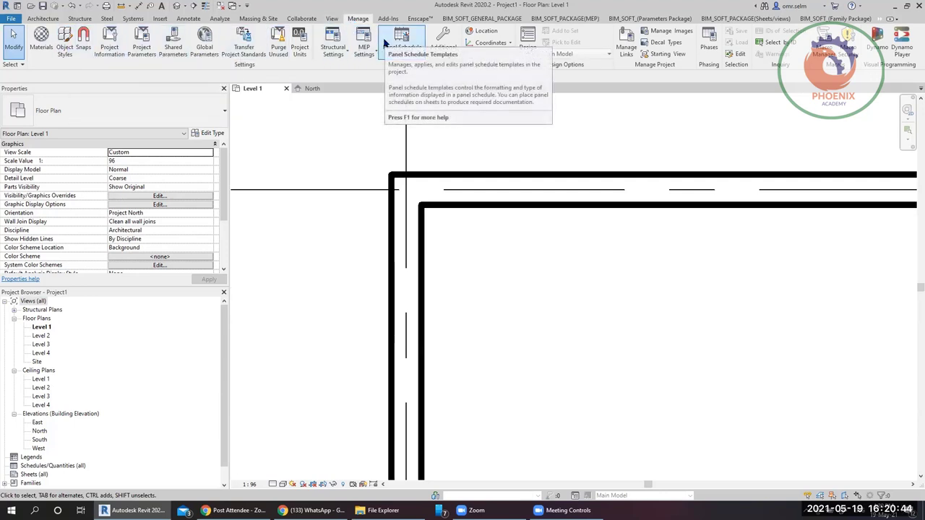
left_click(64, 52)
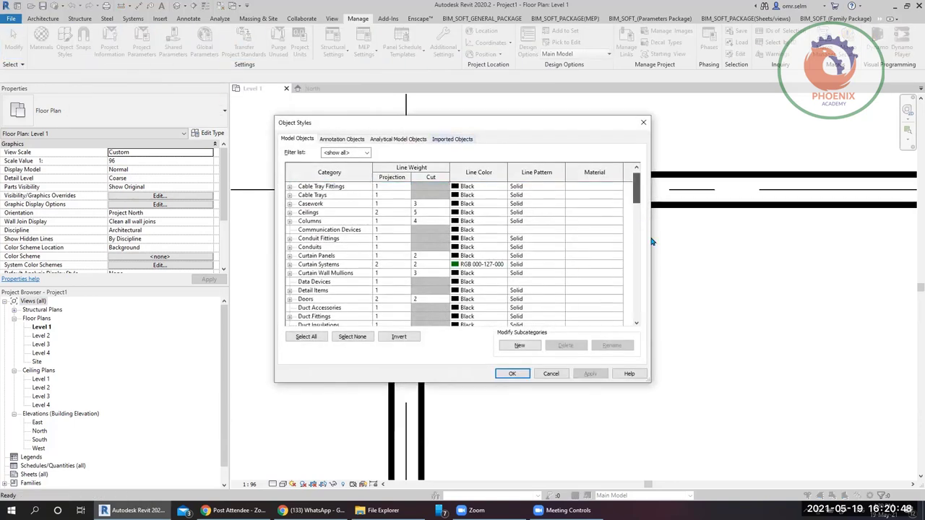
scroll(650, 242, "down", 15)
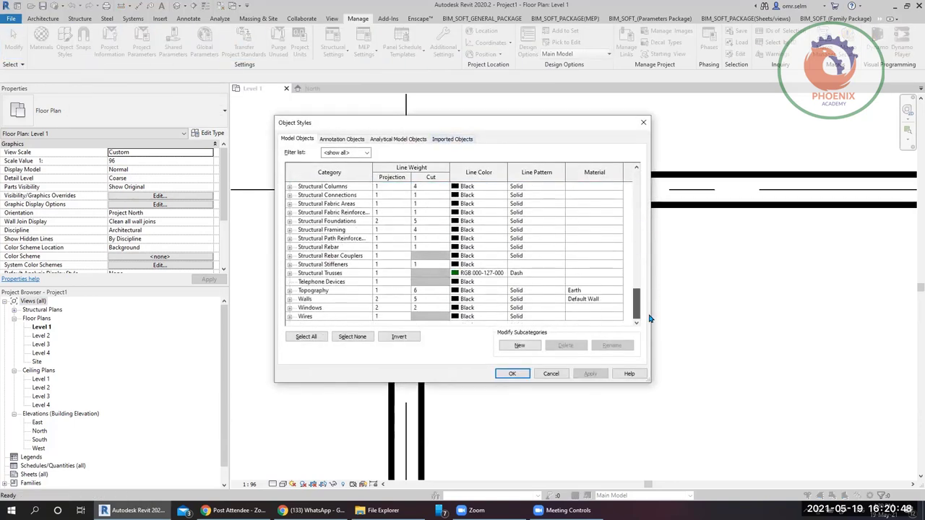
left_click(315, 300)
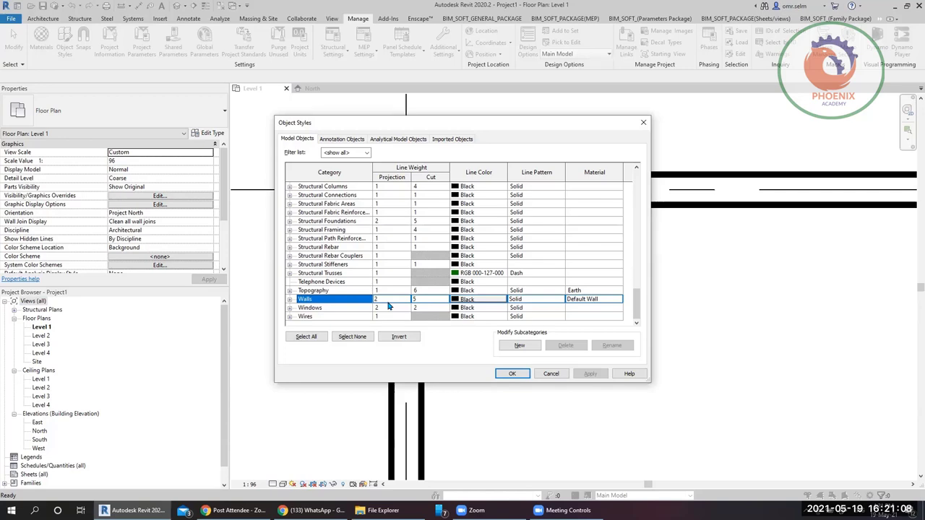
left_click(537, 374)
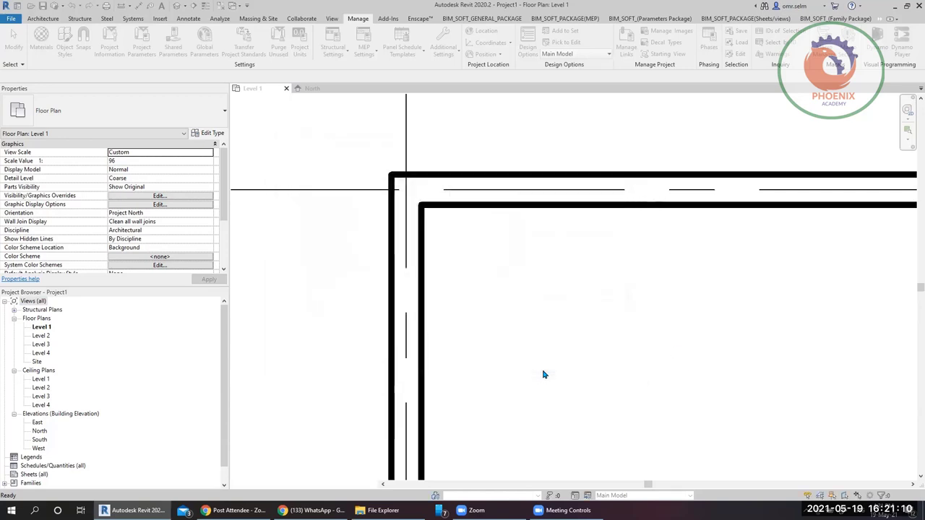
- Set the Walls category's cut line weight to 3 in Object Styles and compare the walls on the Level 2 and Level 1 floor plans
left_click(58, 48)
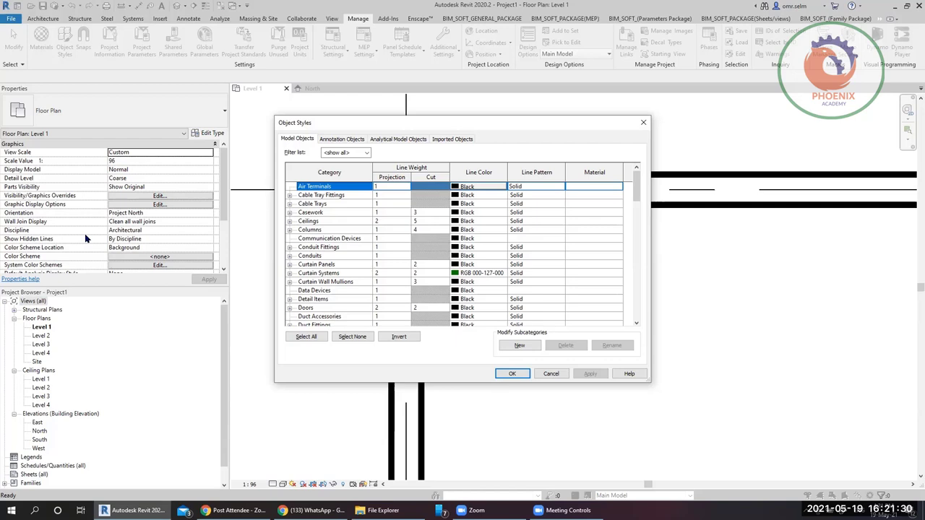
scroll(332, 317, "down", 1)
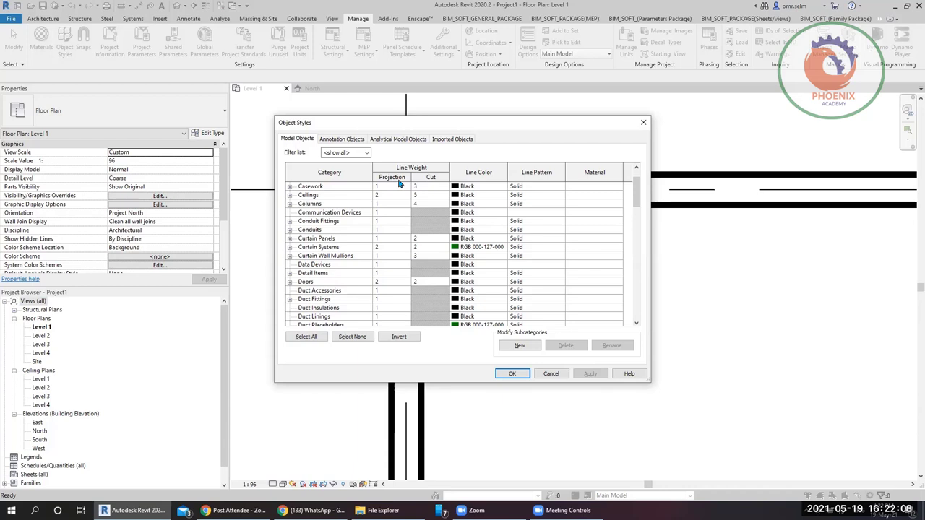
scroll(399, 183, "down", 20)
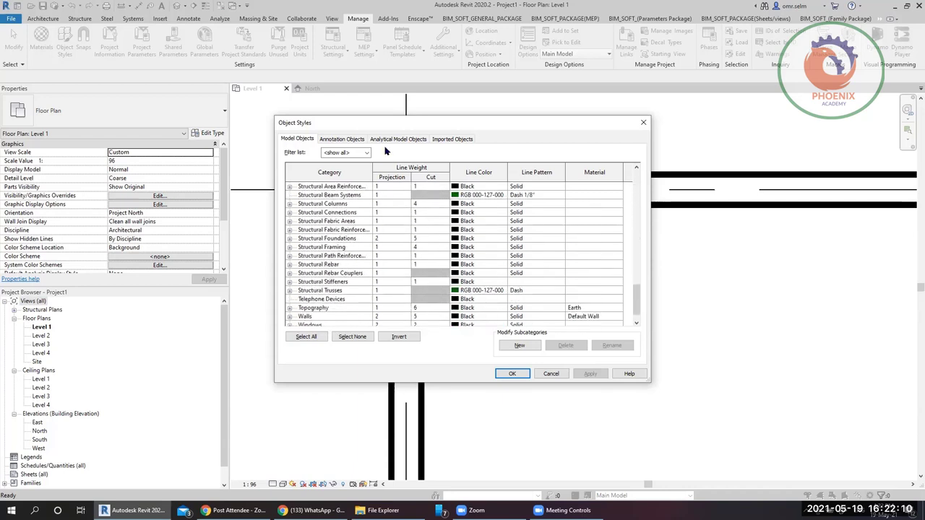
left_click(350, 302)
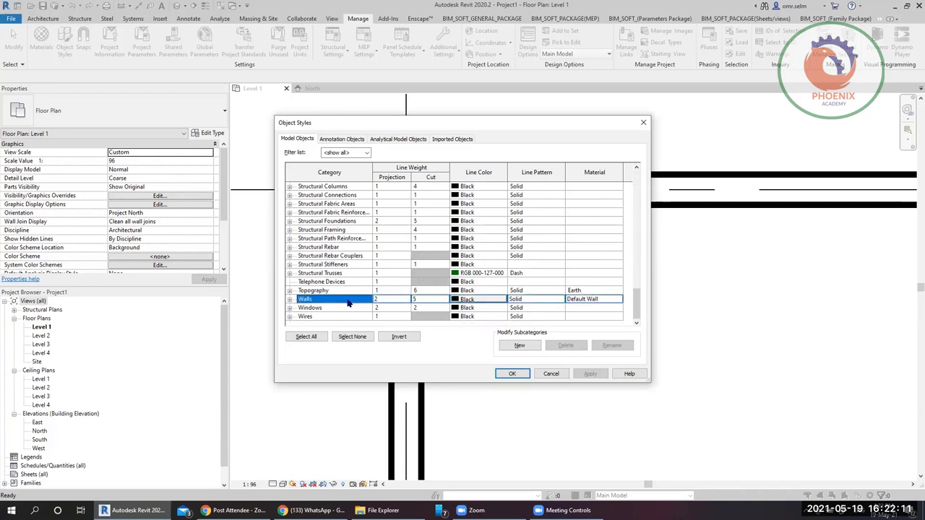
left_click(424, 302)
scroll(424, 302, "up", 3)
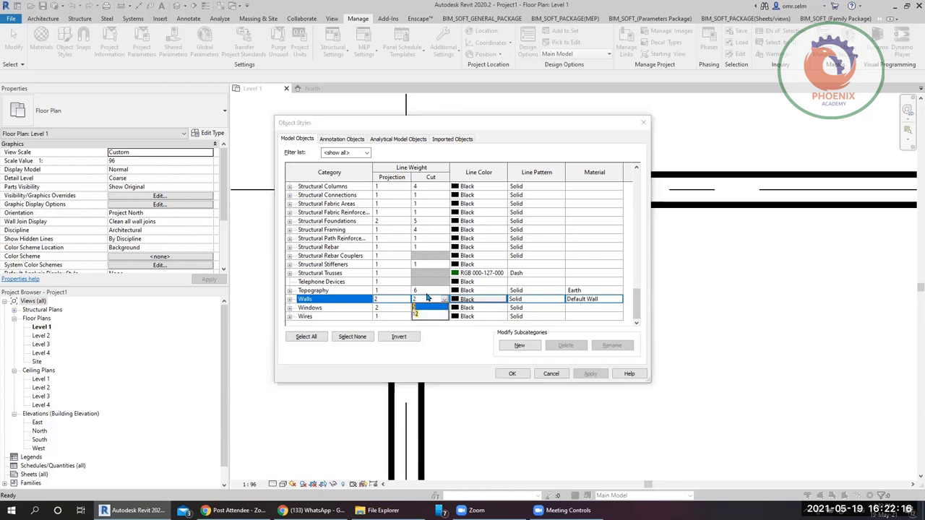
left_click(445, 299)
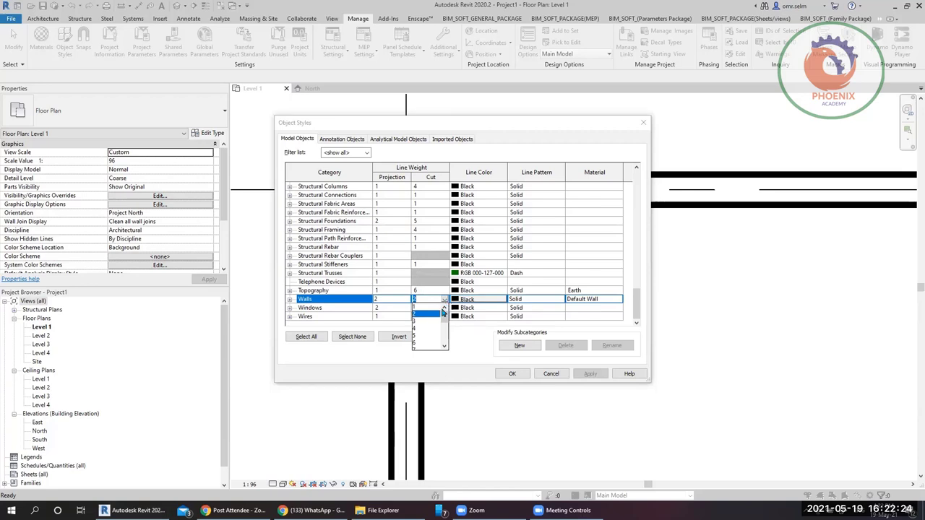
left_click(422, 321)
left_click(512, 374)
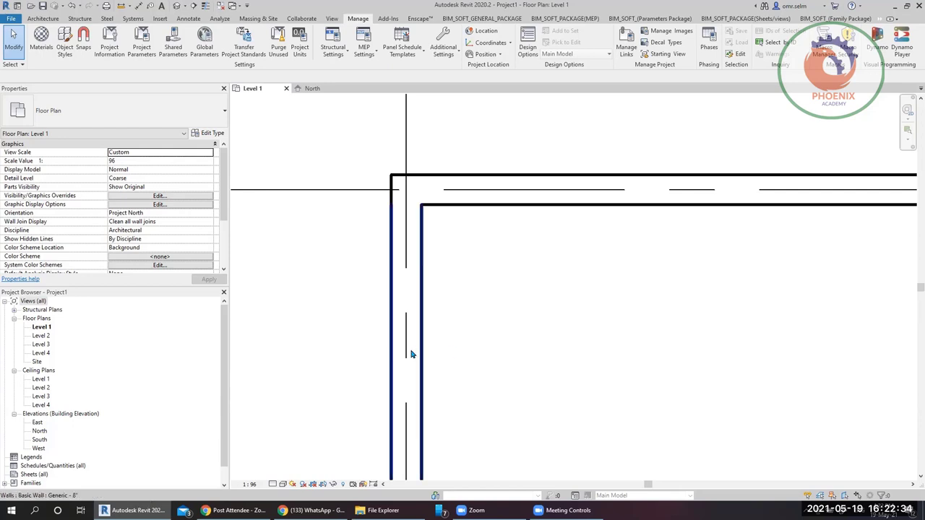
double_click(39, 337)
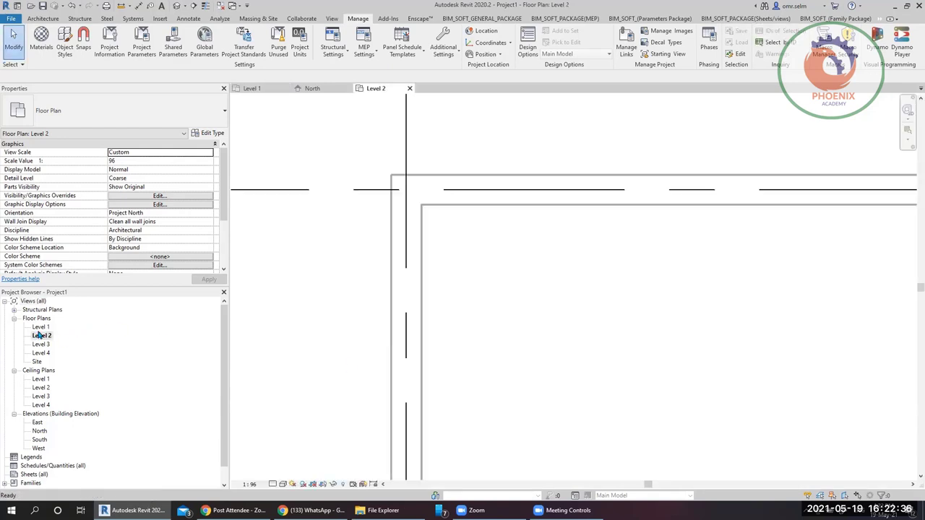
double_click(40, 327)
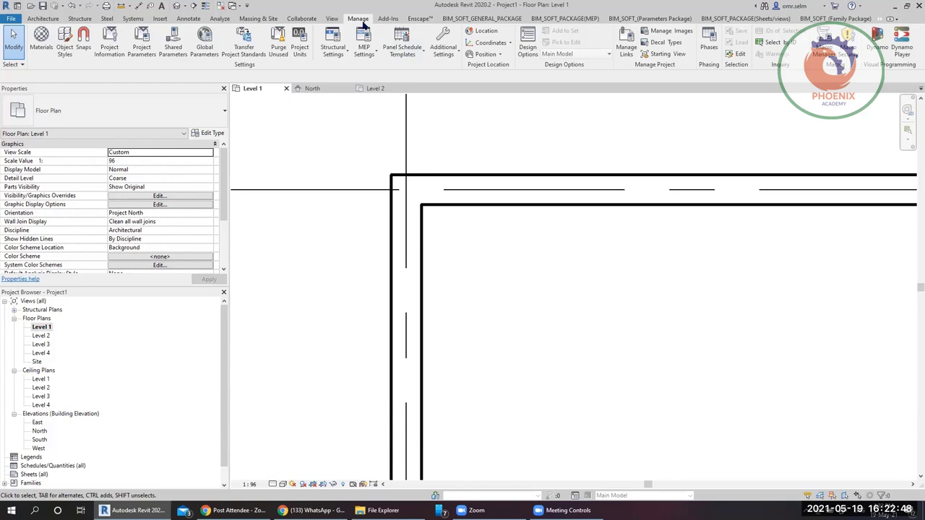
- Change the Walls category's line color to green in Object Styles and apply it to the Level 1 plan
left_click(64, 40)
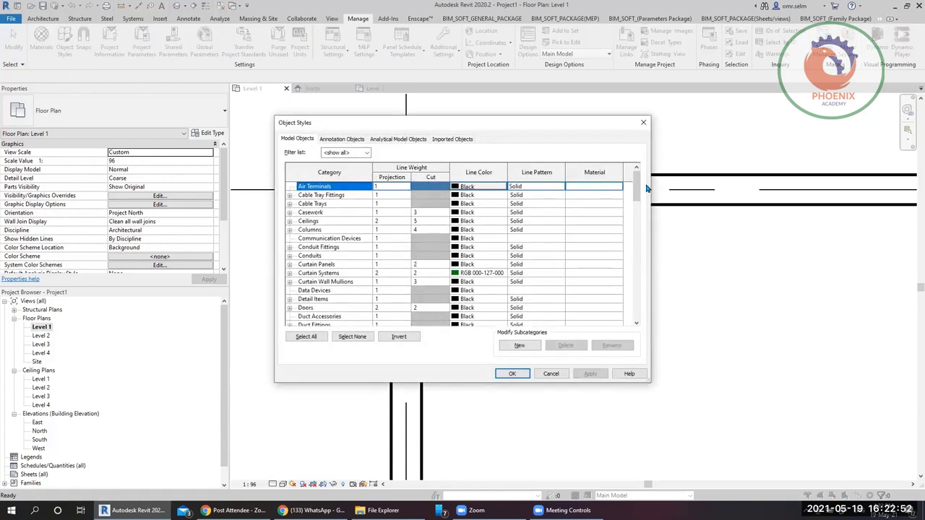
left_click_drag(639, 188, 637, 307)
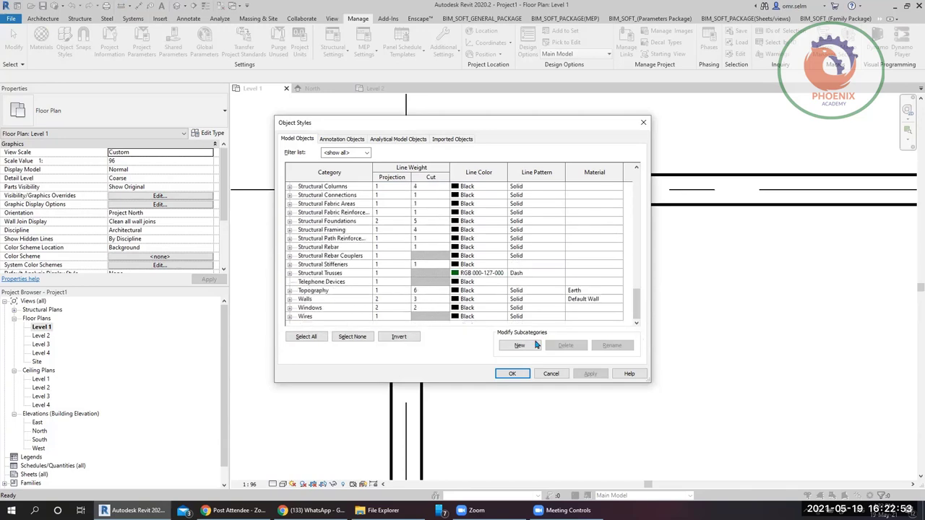
left_click(316, 302)
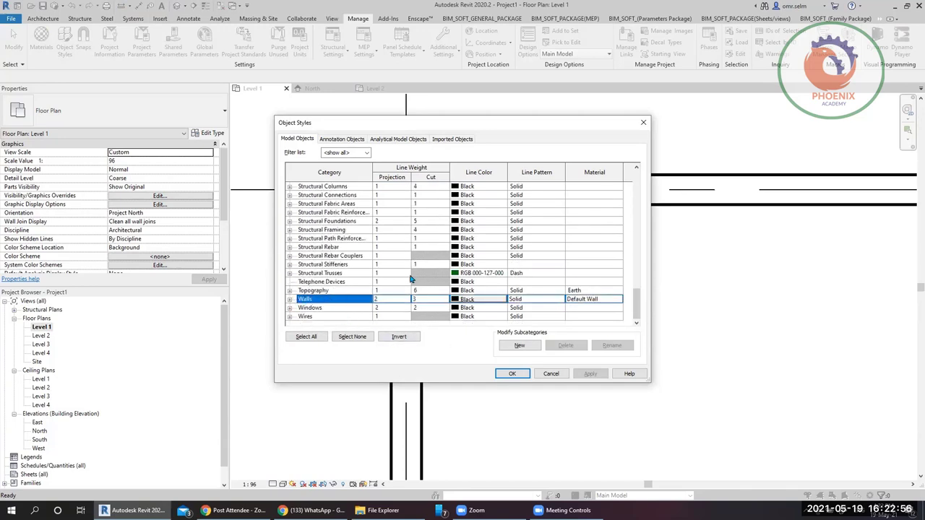
left_click(479, 305)
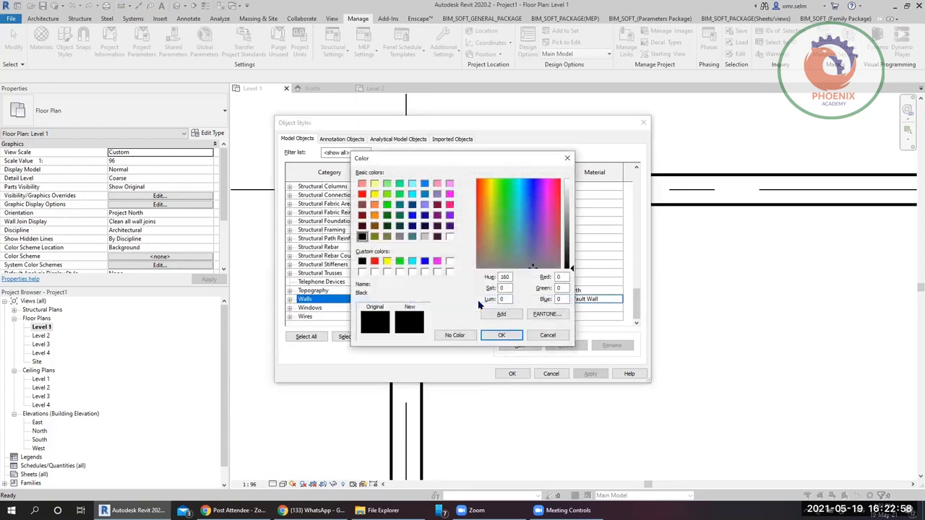
left_click(388, 261)
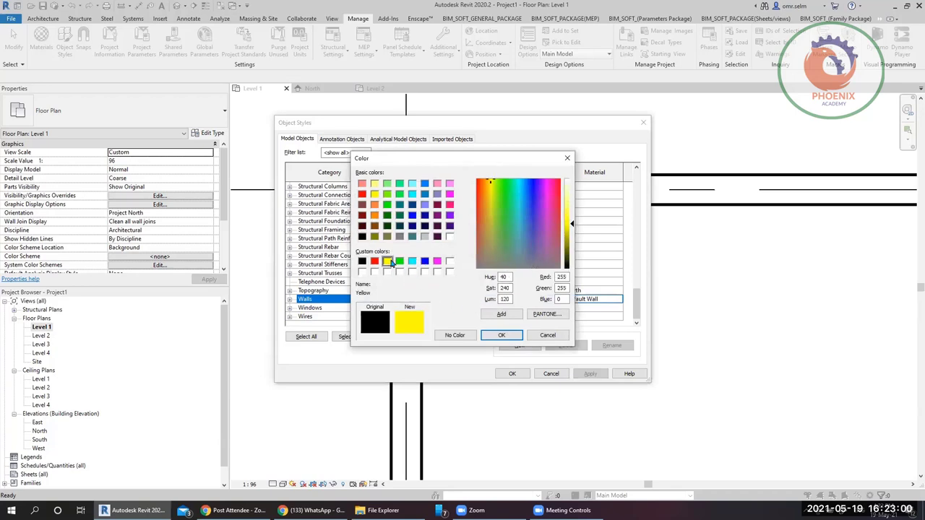
left_click(400, 261)
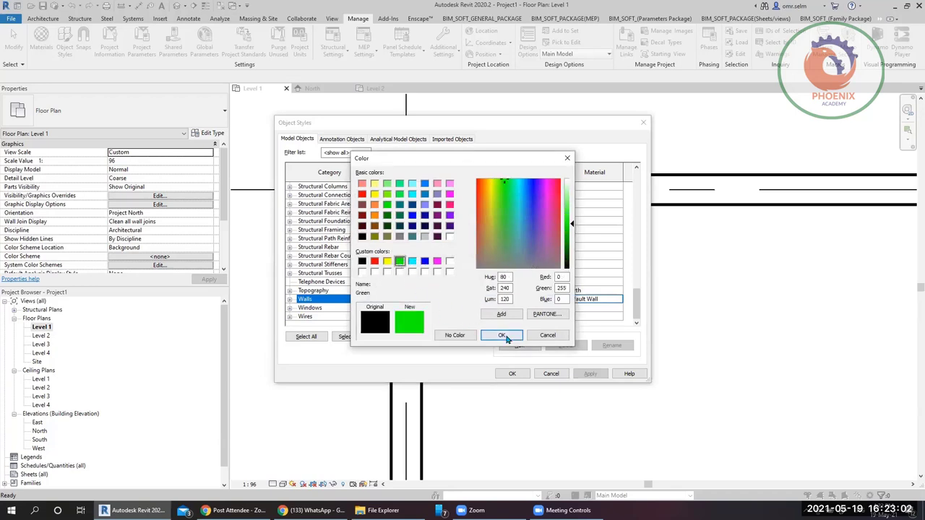
left_click(501, 335)
left_click(589, 375)
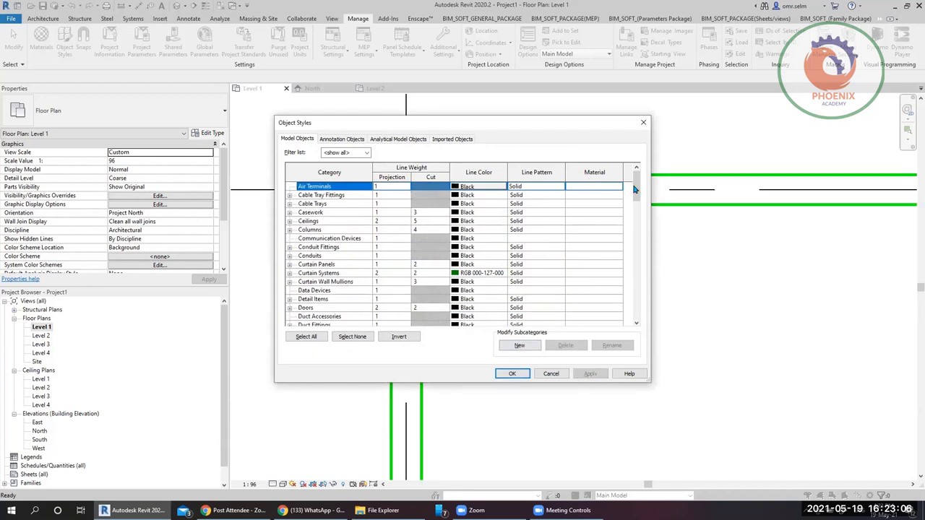
- Try No Color for the Walls category's line color, set it back to black and apply the change
left_click_drag(635, 189, 615, 327)
left_click(352, 300)
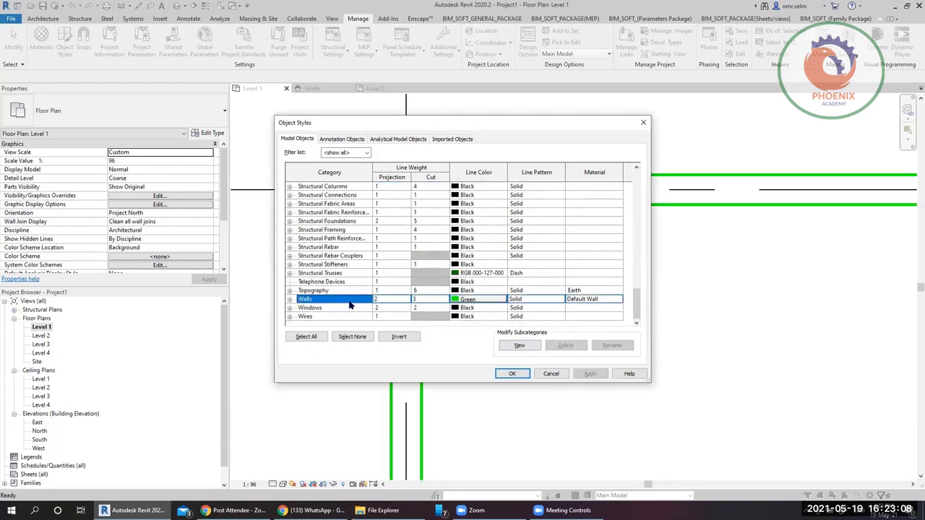
left_click(473, 306)
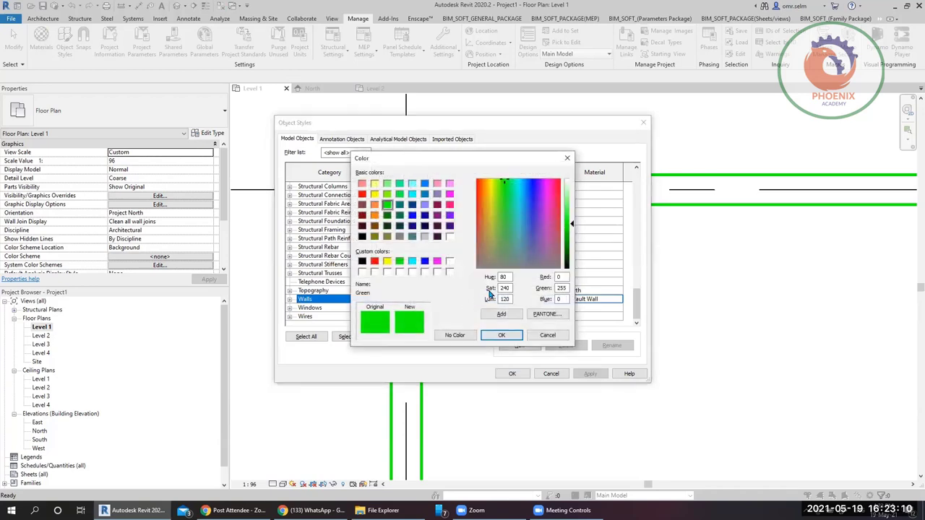
left_click(453, 335)
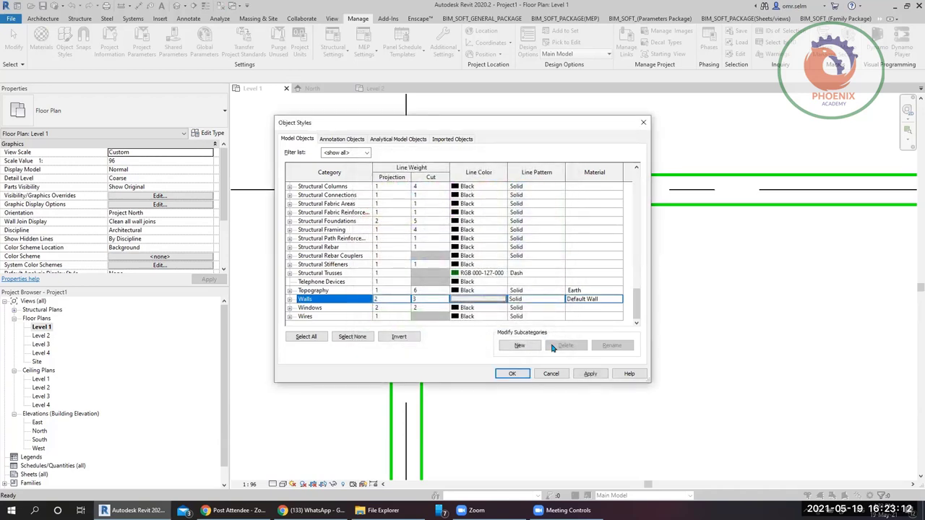
left_click(487, 307)
left_click(363, 261)
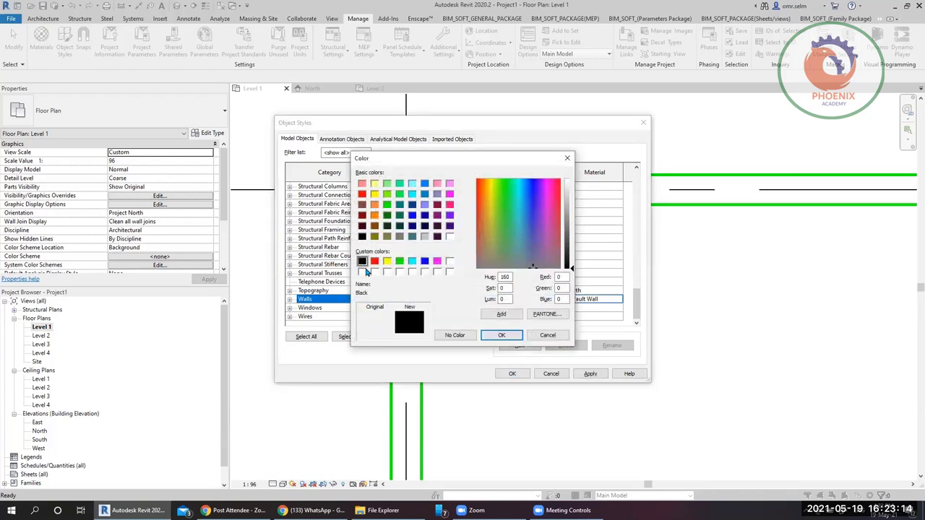
left_click(492, 334)
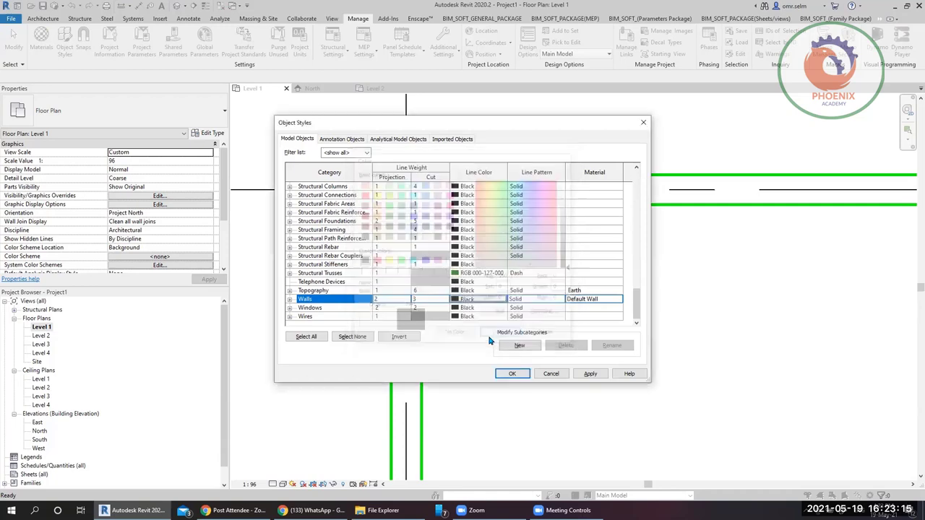
left_click(590, 373)
- Set the Walls category's line pattern to Dash, apply it and close Object Styles
scroll(462, 296, "down", 20)
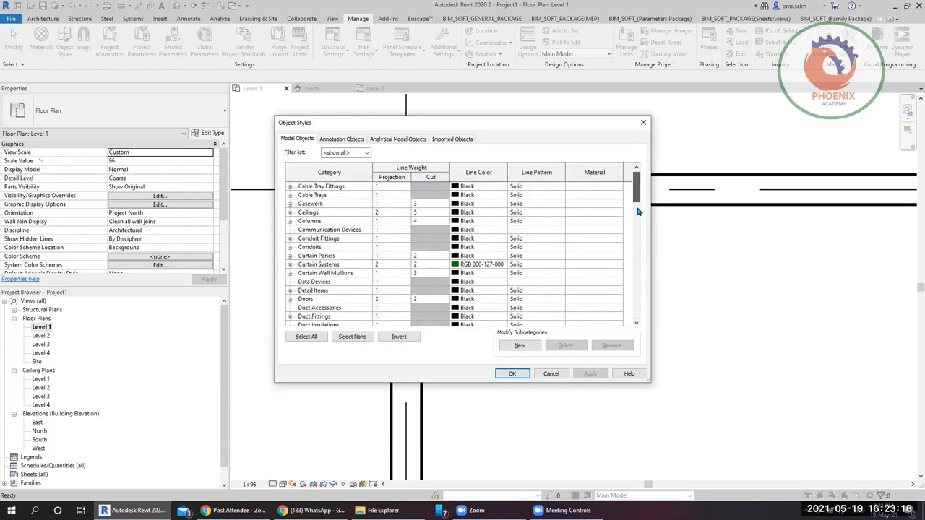
left_click(312, 298)
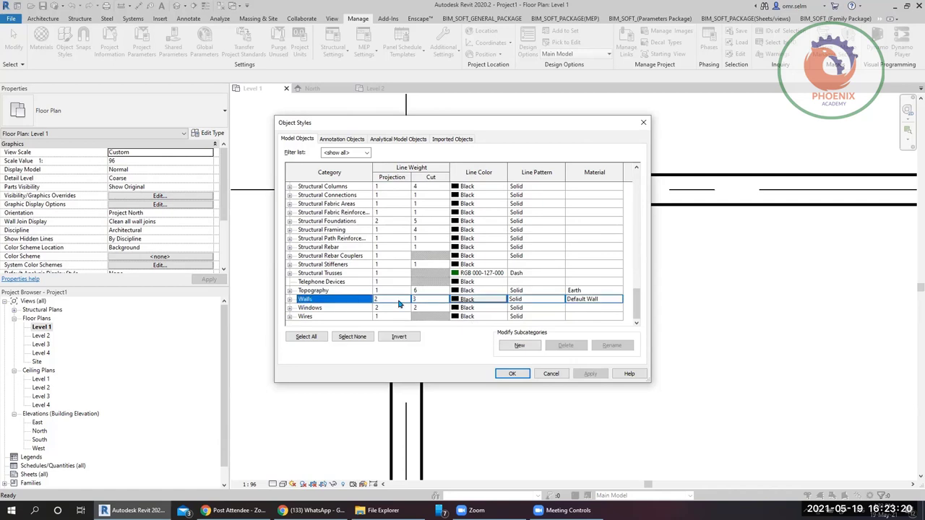
left_click(562, 304)
left_click(560, 301)
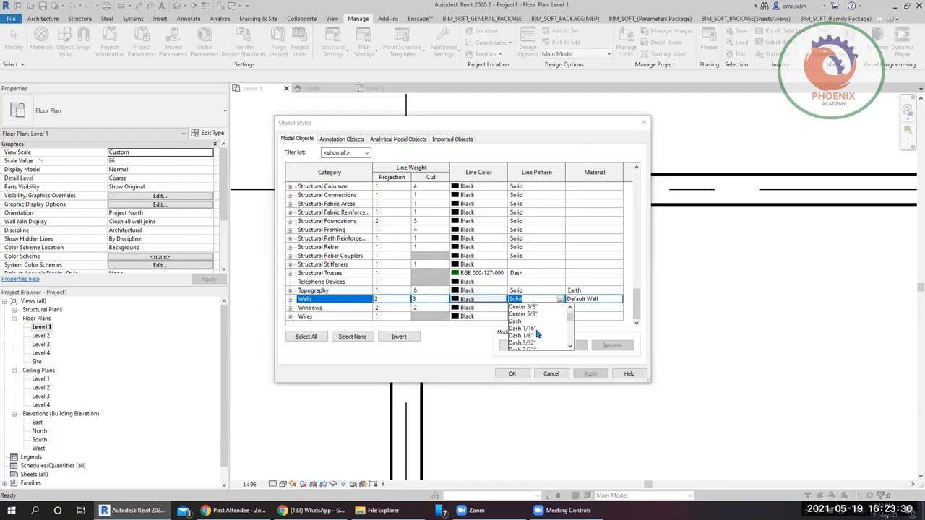
left_click(522, 323)
left_click(591, 373)
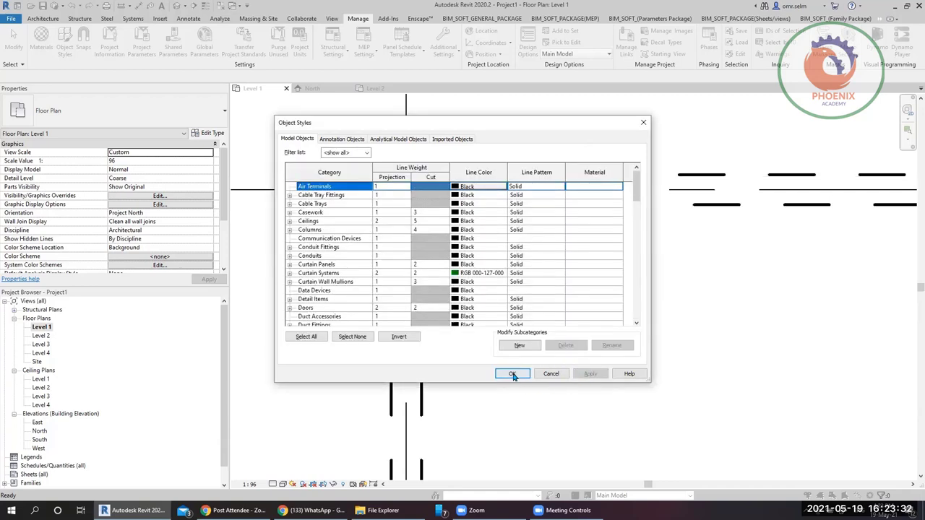
left_click(512, 373)
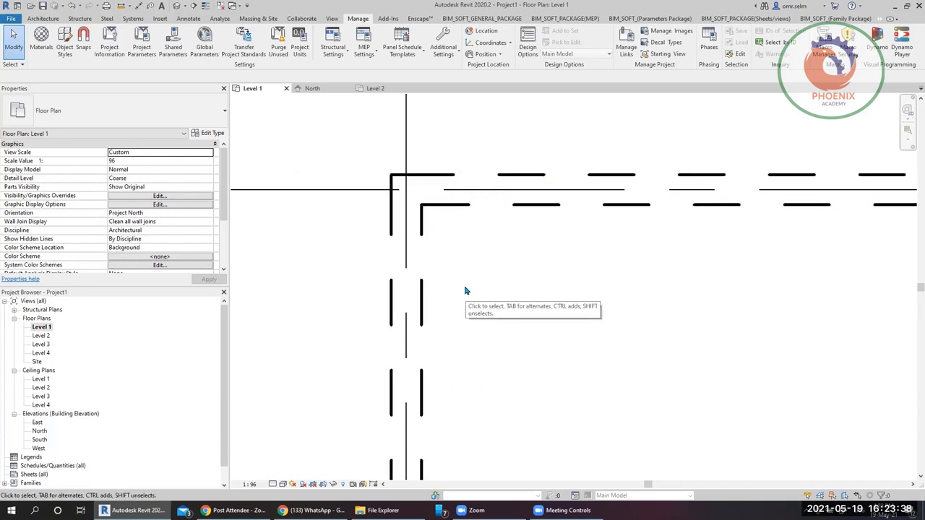
- Inspect the dashed walls across the Level 1 floor plan and undo the Walls line pattern change
scroll(330, 264, "down", 4)
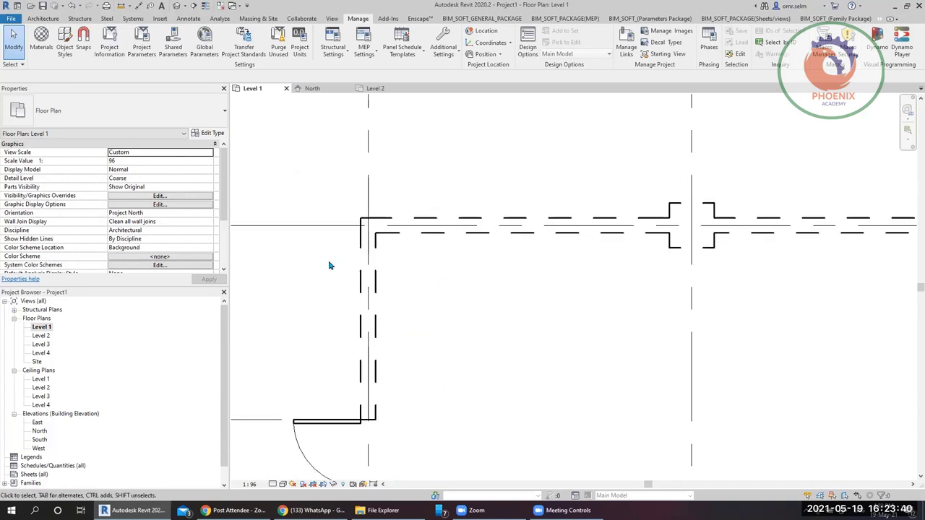
middle_click_drag(646, 353, 477, 248)
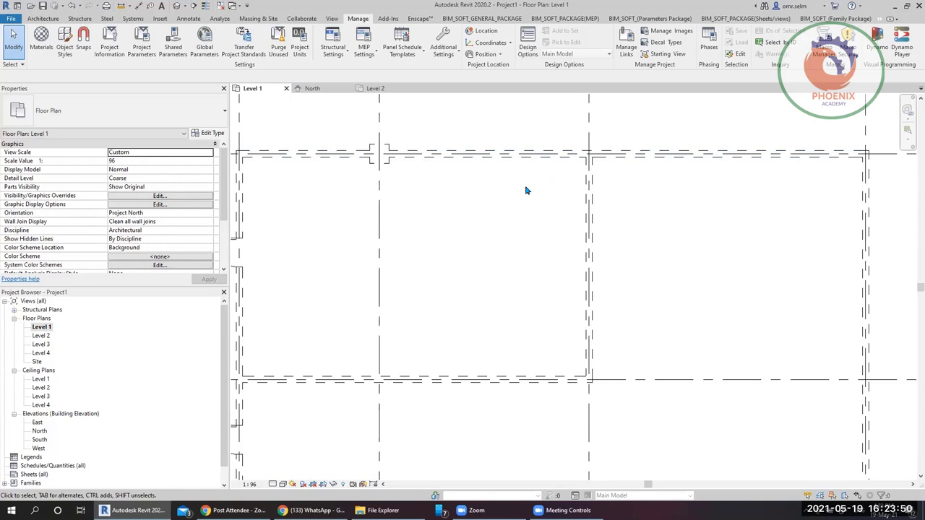
scroll(434, 216, "up", 5)
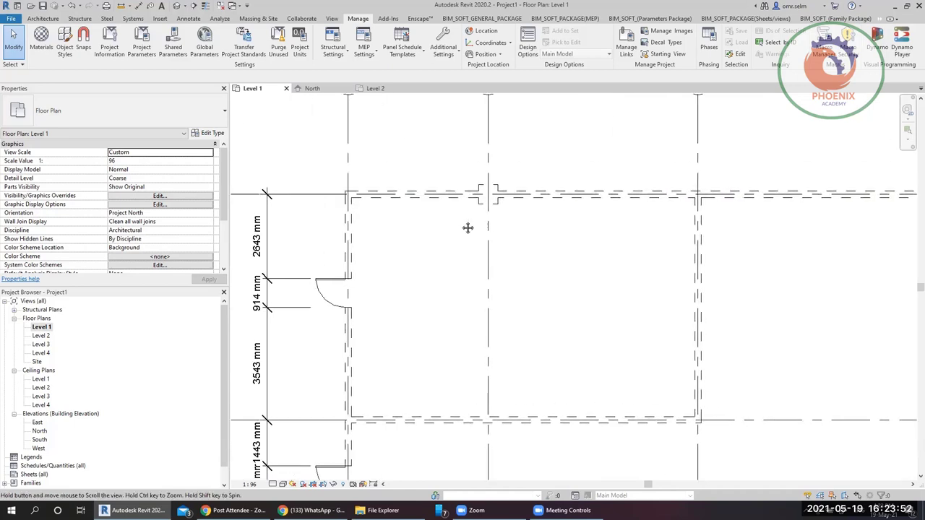
scroll(343, 195, "down", 2)
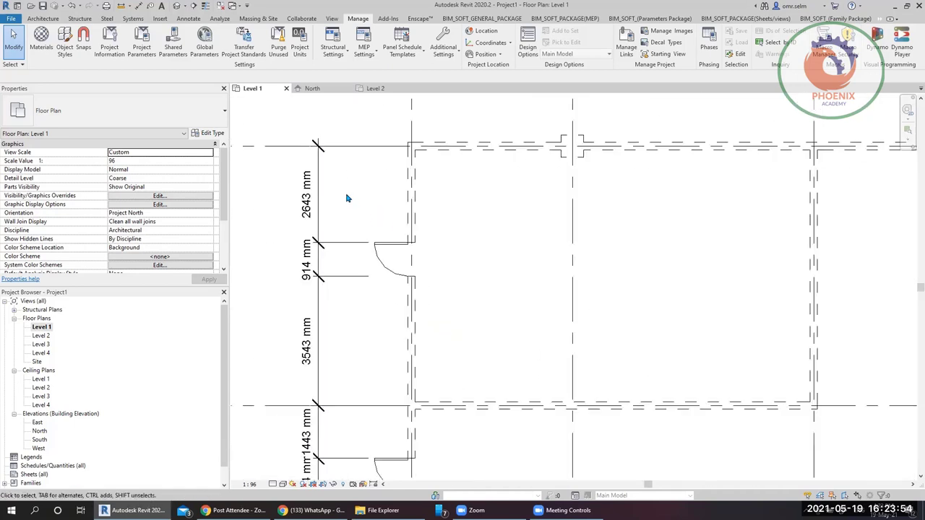
scroll(335, 196, "up", 5)
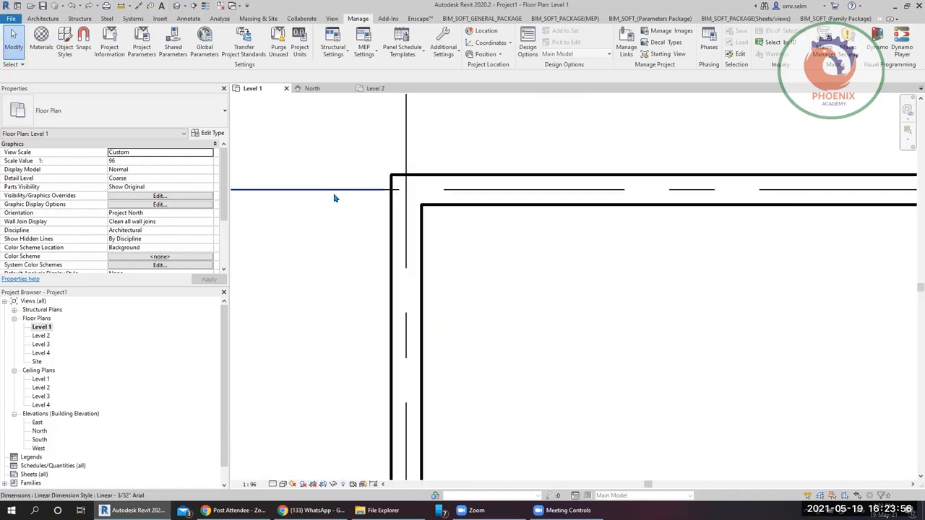
scroll(362, 235, "down", 4)
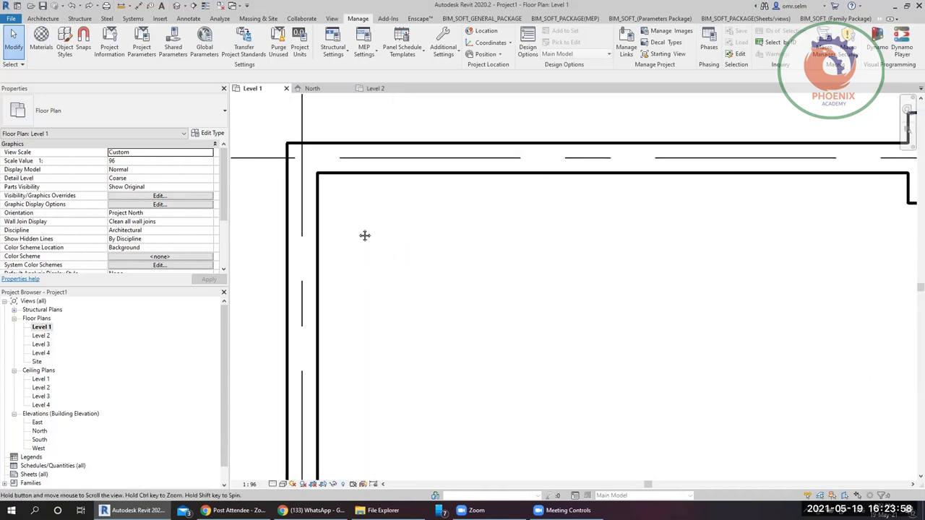
scroll(446, 267, "down", 2)
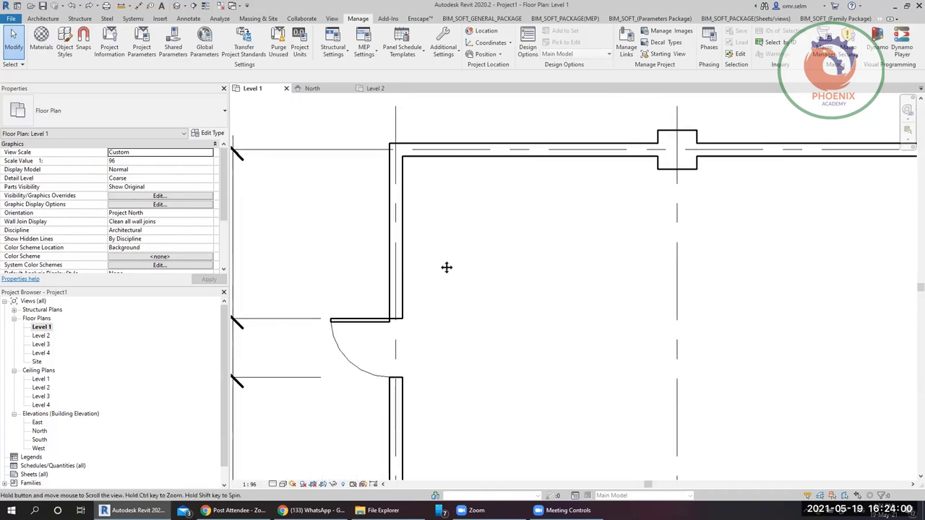
scroll(357, 334, "up", 5)
middle_click_drag(503, 223, 404, 228)
scroll(352, 186, "down", 2)
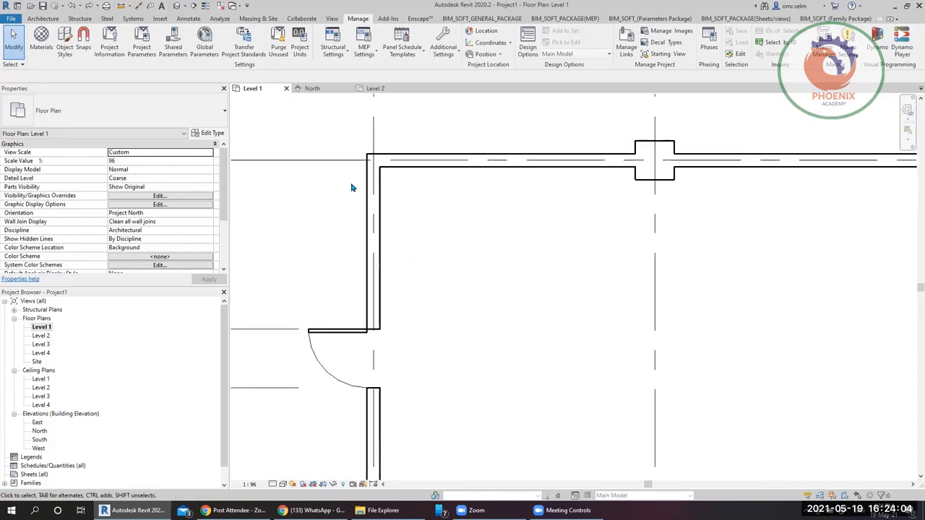
- Override the Walls category's projection line weight to 10 in the Level 1 plan's Visibility/Graphic Overrides, leaving surface transparency unset
key("v")
key("v")
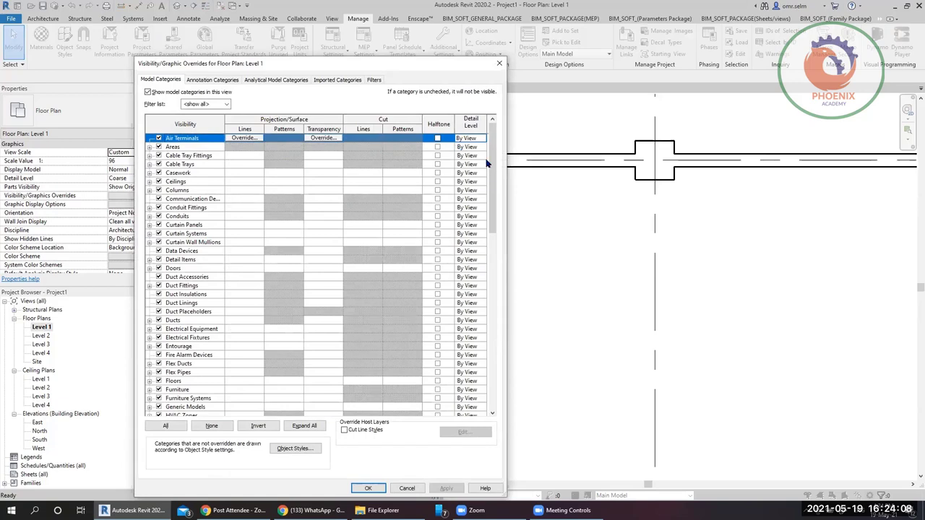
left_click_drag(492, 170, 477, 355)
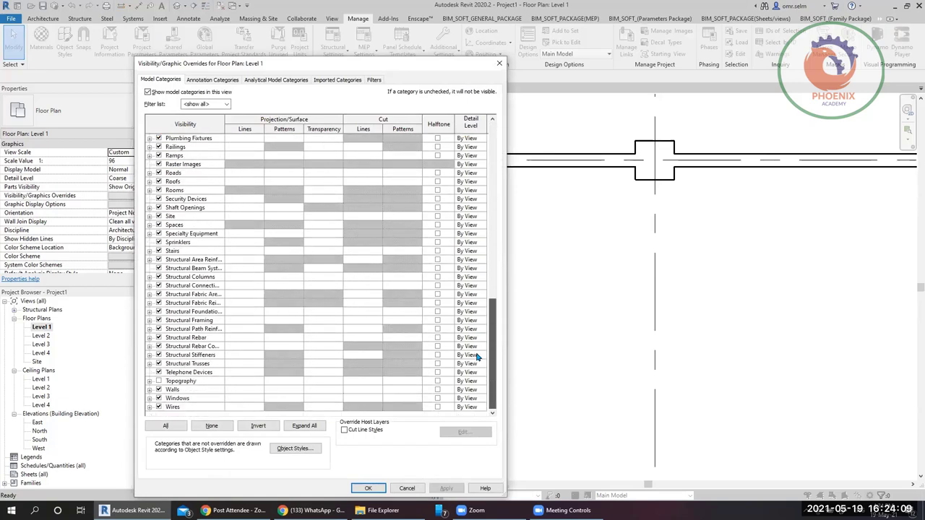
left_click(175, 391)
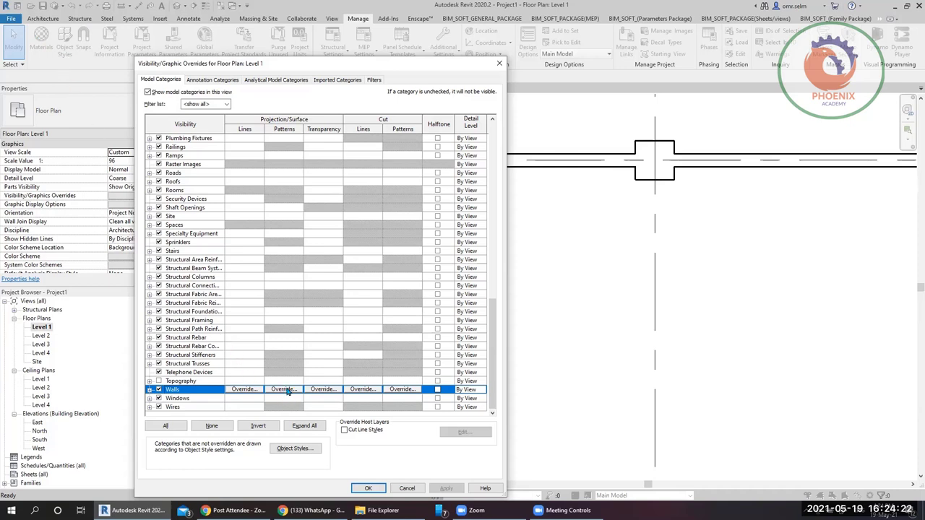
left_click(245, 390)
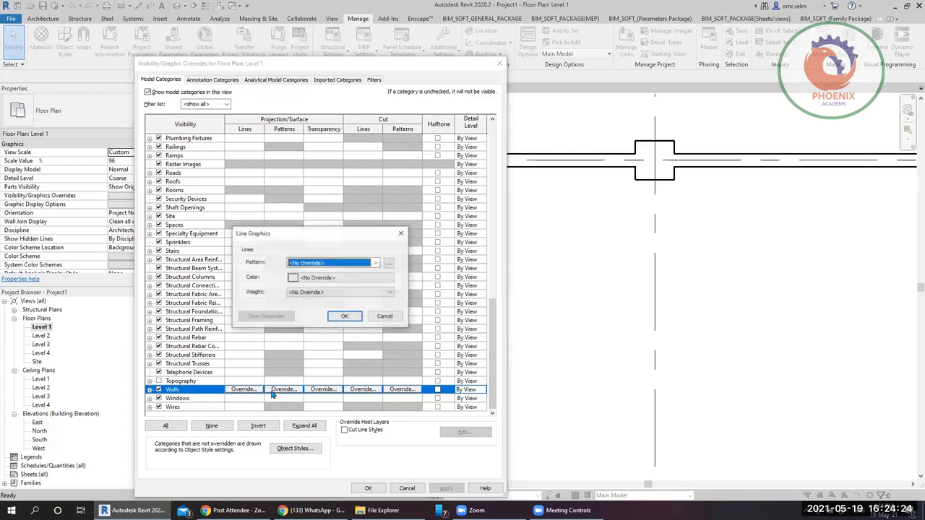
left_click(324, 291)
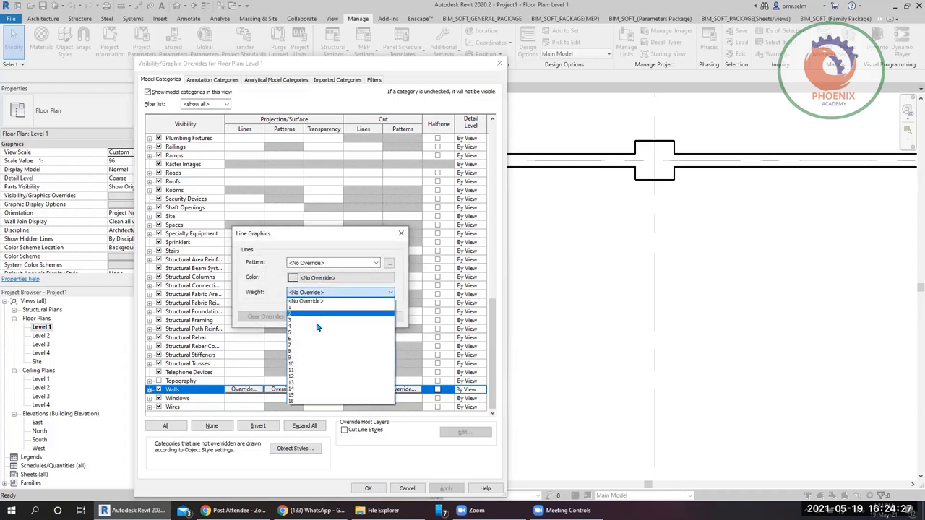
left_click(301, 363)
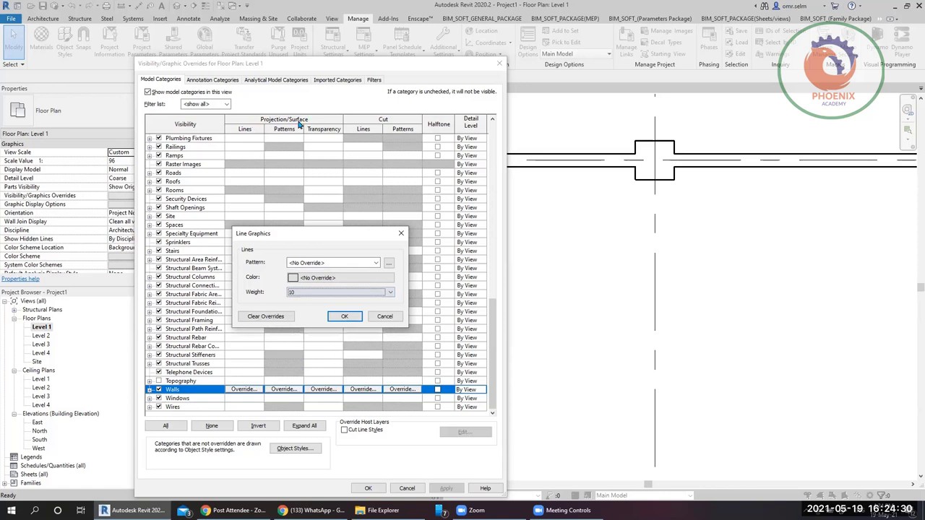
left_click(344, 316)
left_click(325, 389)
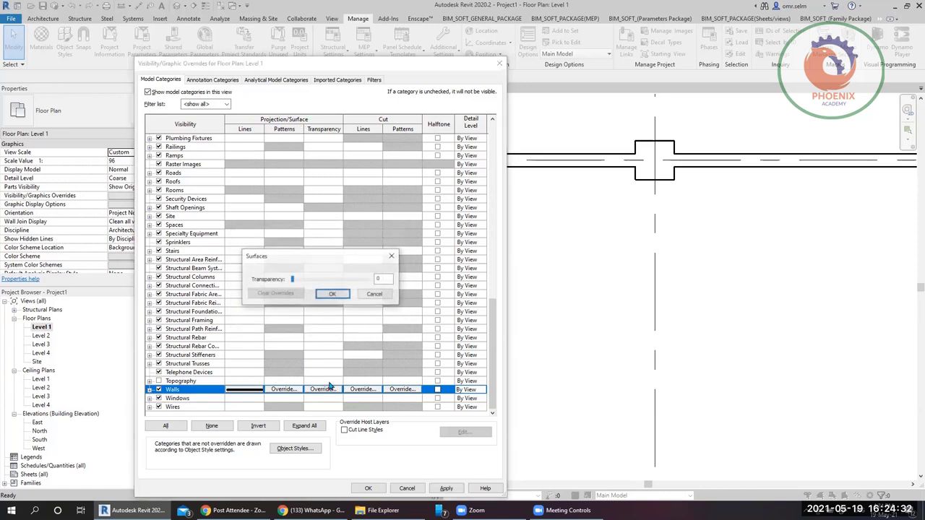
left_click(371, 295)
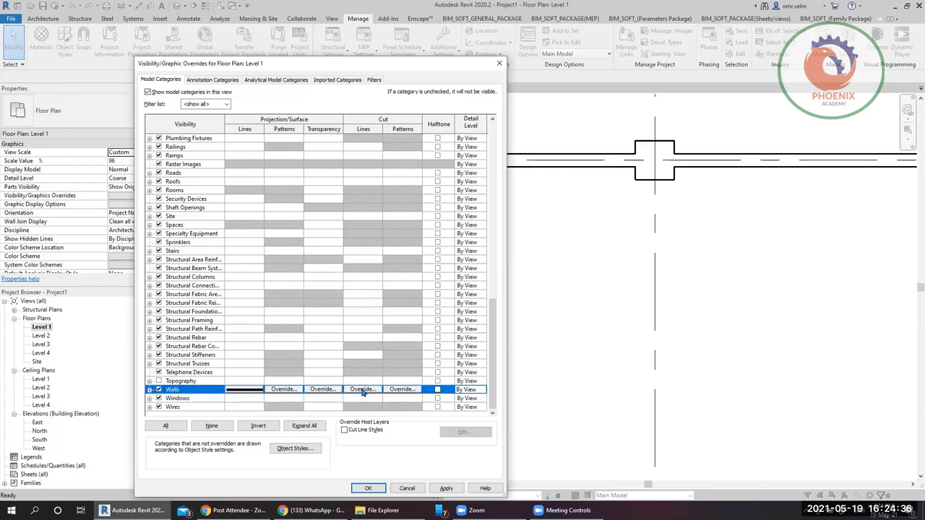
- Override the Walls category's cut line weight to 6
left_click(363, 389)
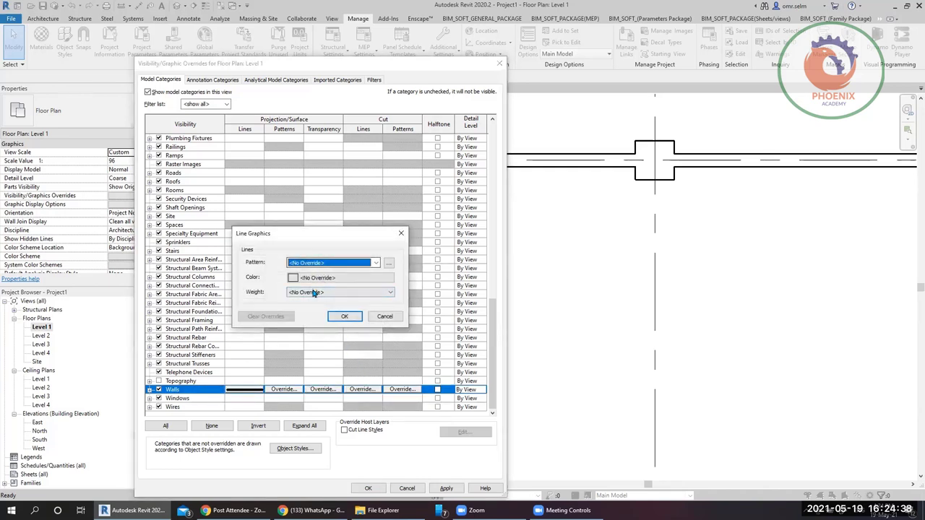
left_click(310, 293)
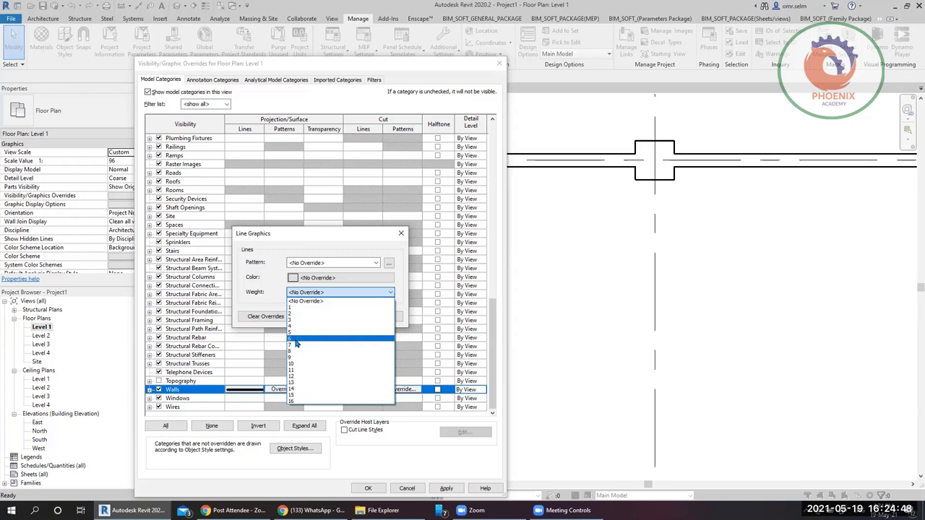
left_click(305, 340)
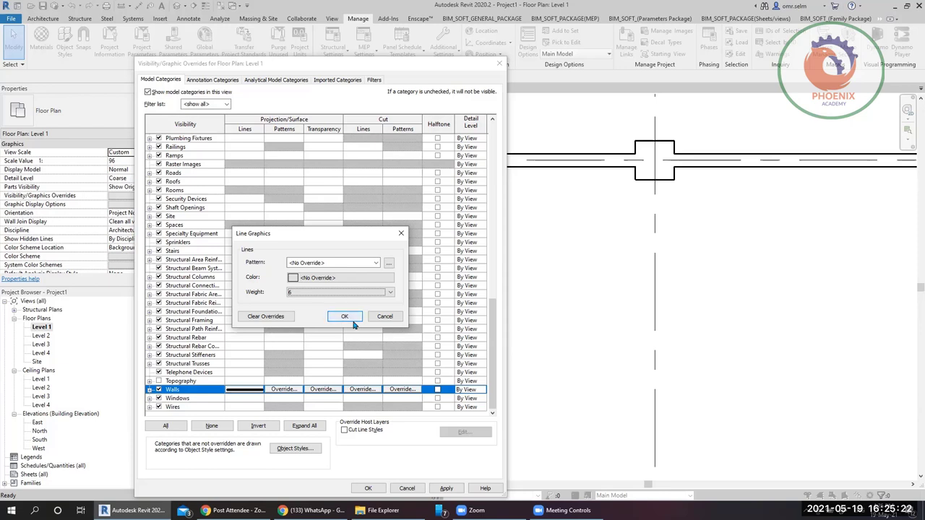
left_click(347, 319)
left_click(354, 323)
- Raise the Walls category's projection line weight override to 13 and apply the overrides to the Level 1 plan
left_click(261, 381)
left_click(242, 391)
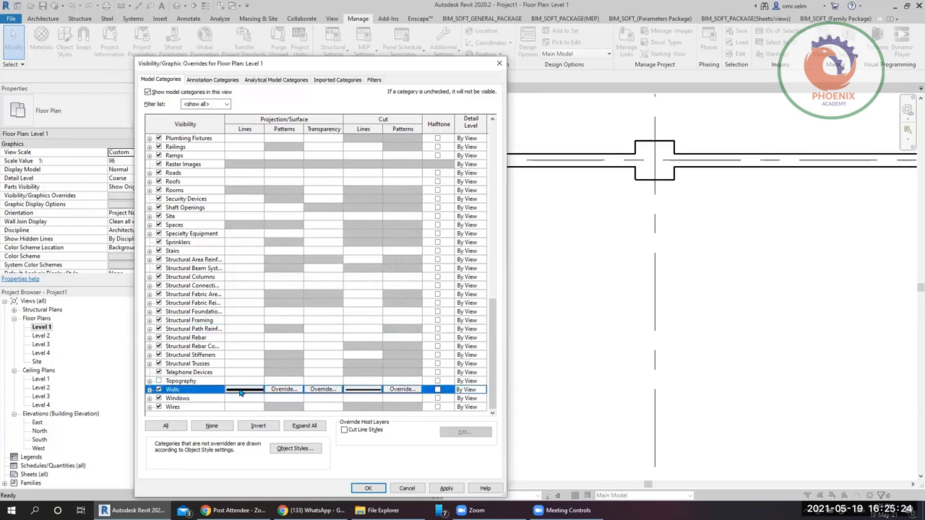
left_click(249, 391)
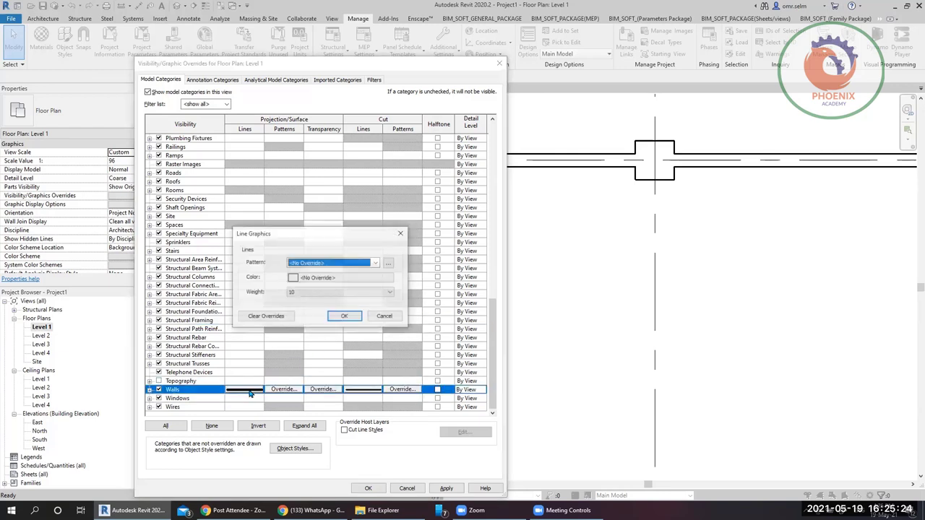
left_click(314, 291)
left_click(329, 380)
left_click(334, 324)
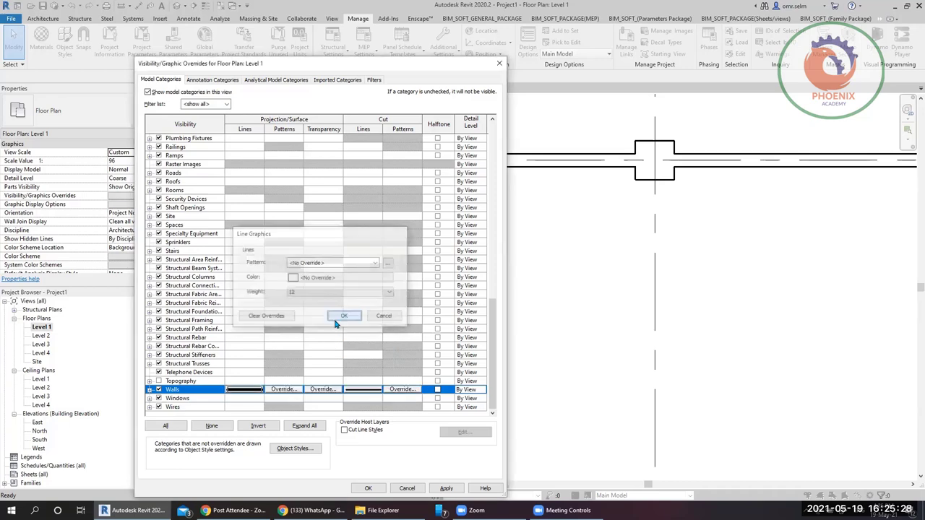
left_click_drag(409, 64, 464, 8)
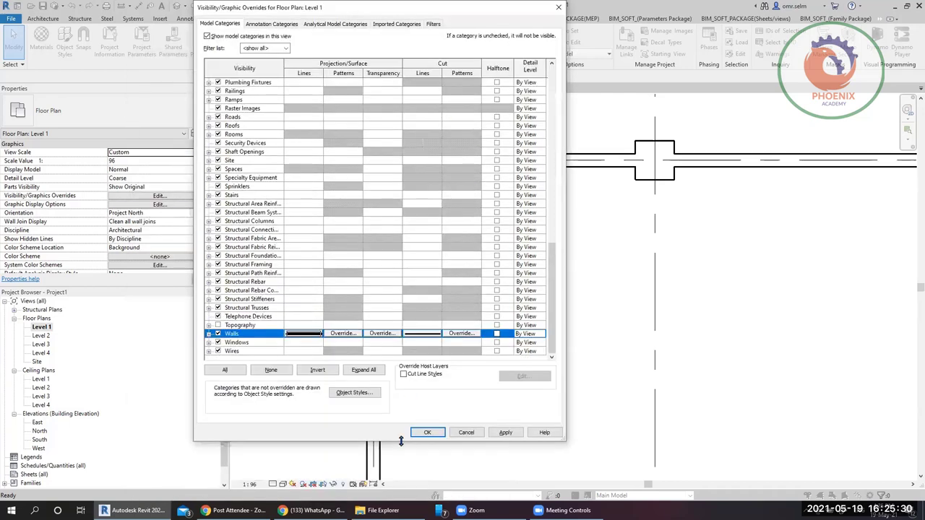
left_click(416, 439)
- Set the Level 1 plan's detail level to Fine and its visual style to Hidden Line
scroll(292, 180, "down", 3)
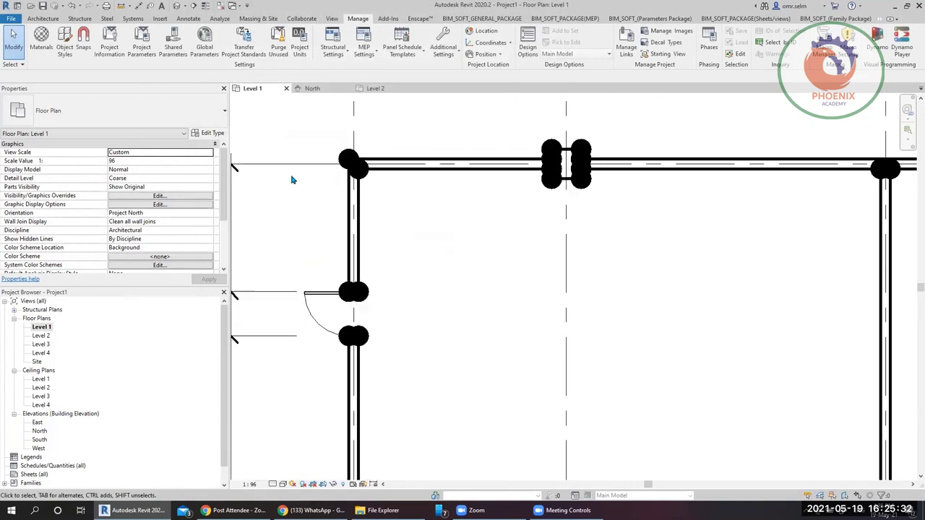
scroll(423, 189, "up", 4)
scroll(404, 166, "up", 2)
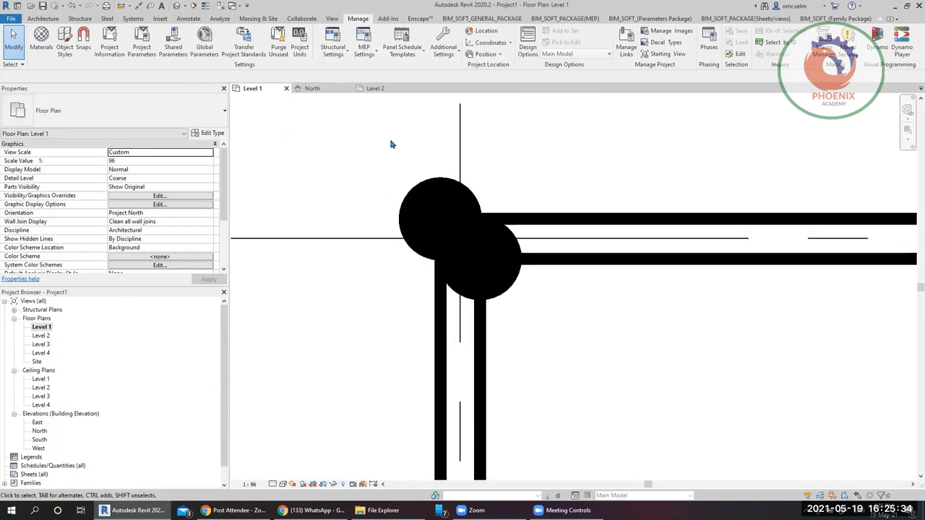
scroll(419, 202, "down", 4)
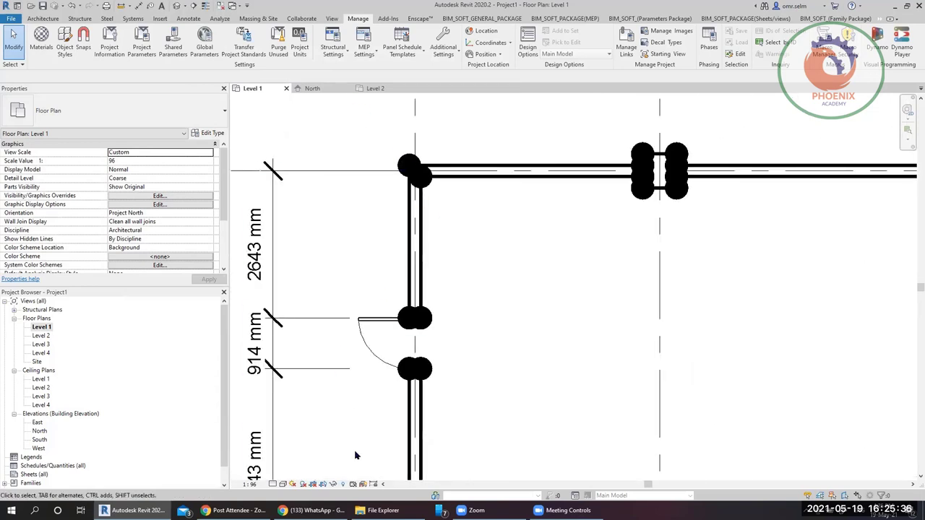
left_click(272, 484)
left_click(283, 475)
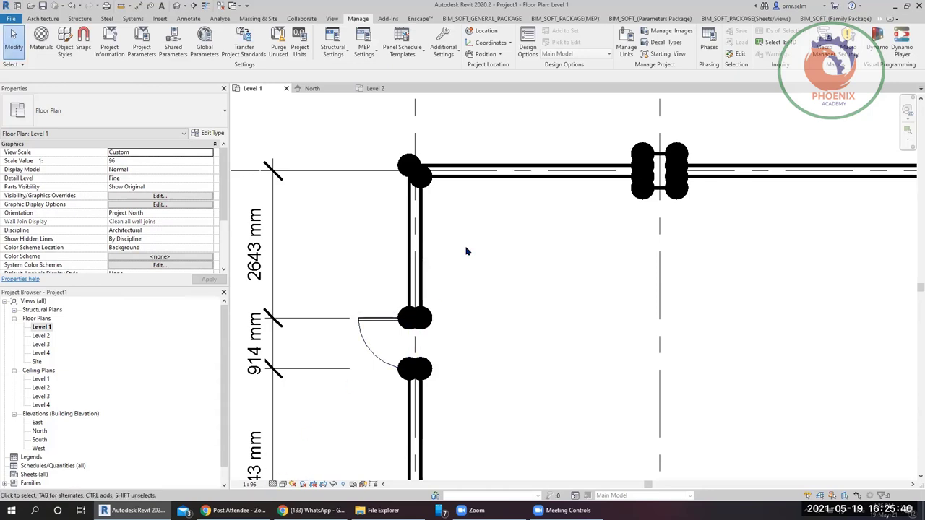
left_click(282, 484)
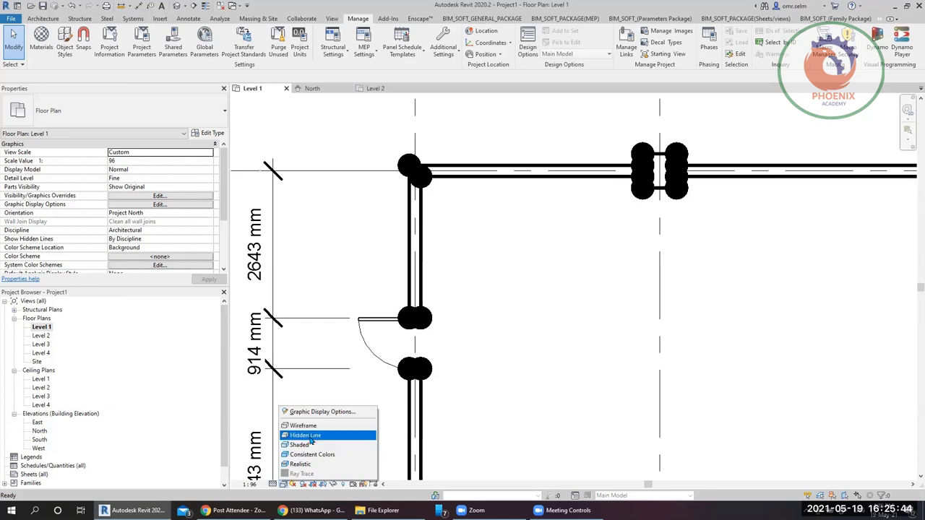
left_click(305, 435)
- Examine the overridden line weights at the upper wall corner on grid 1, selecting the horizontal wall and clearing the selection
scroll(409, 165, "up", 3)
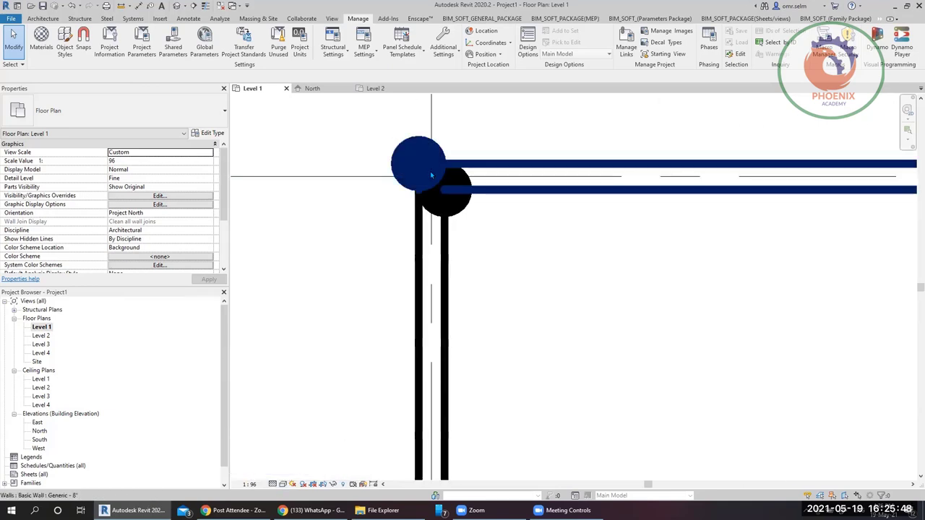
left_click(430, 171)
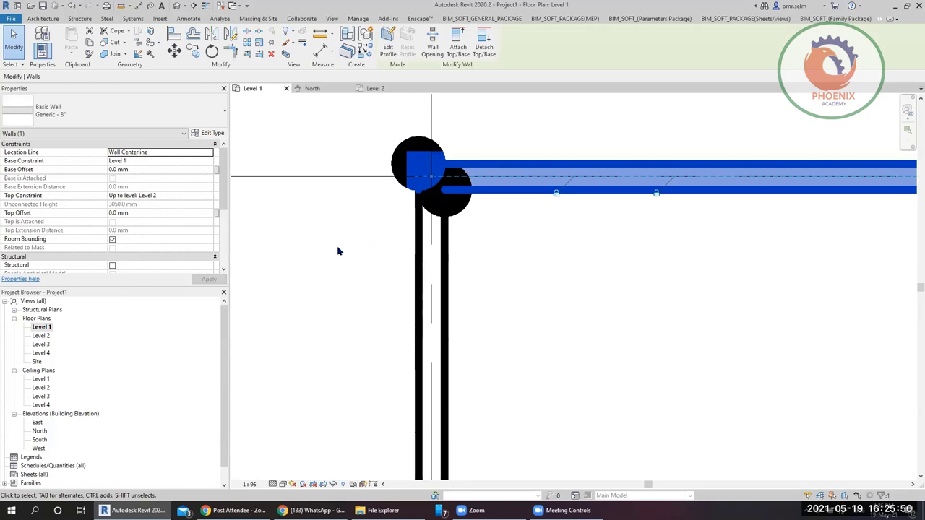
scroll(343, 250, "down", 5)
key("Escape")
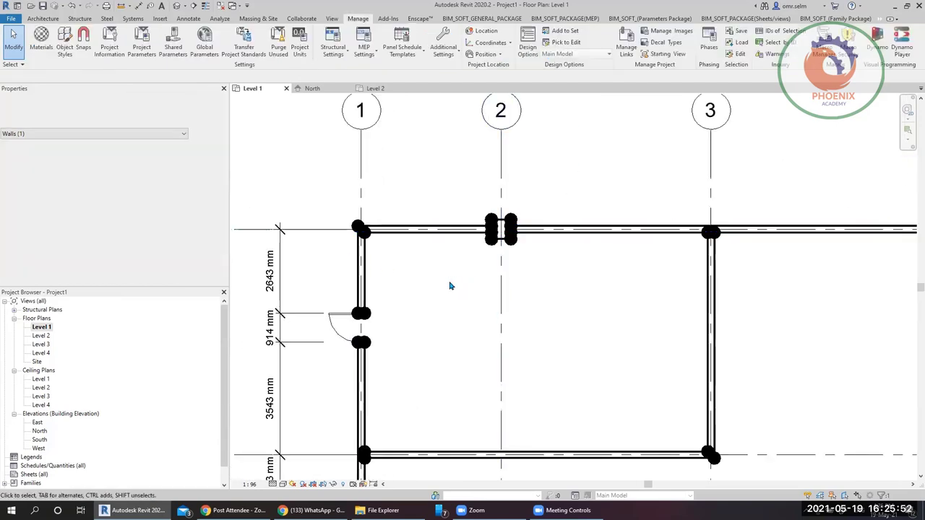
- Review the annotation and analytical model categories in the Level 1 plan's Visibility/Graphic Overrides and close the dialog
key("v")
key("g")
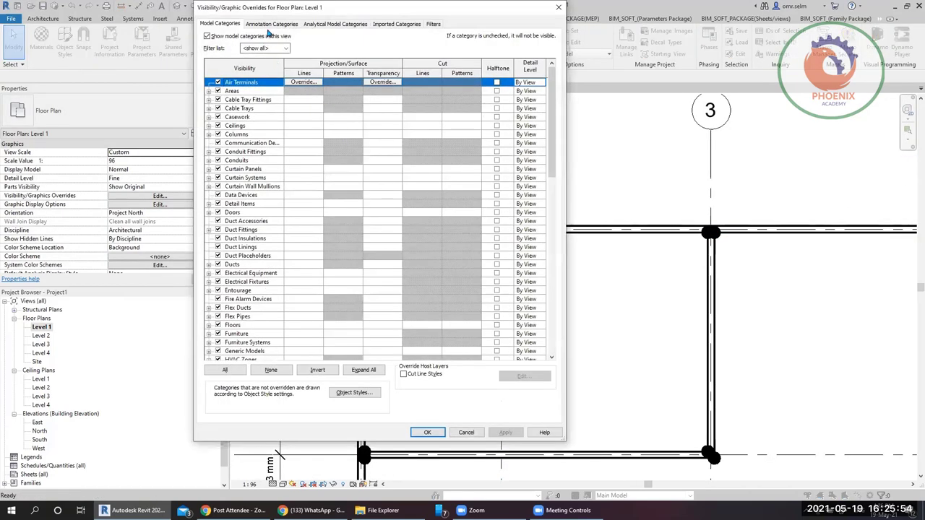
left_click(271, 23)
left_click(323, 24)
left_click(246, 37)
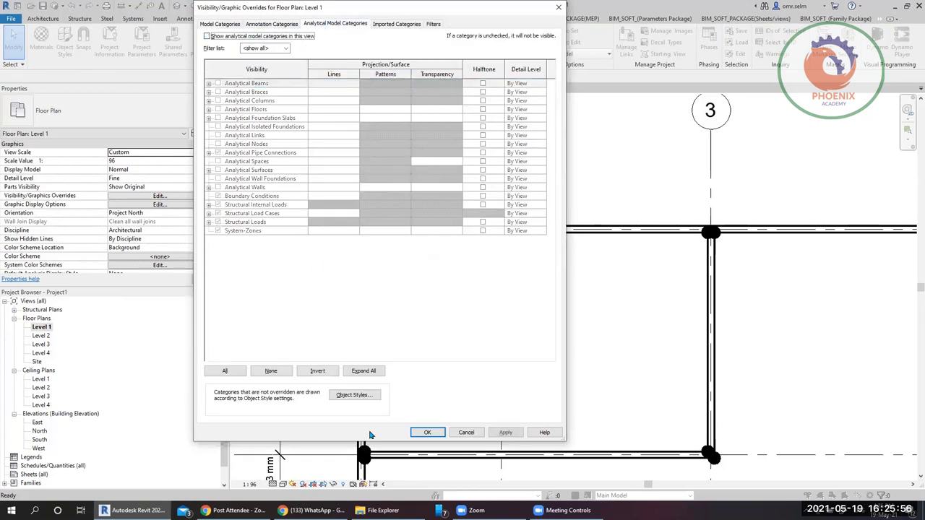
left_click(425, 433)
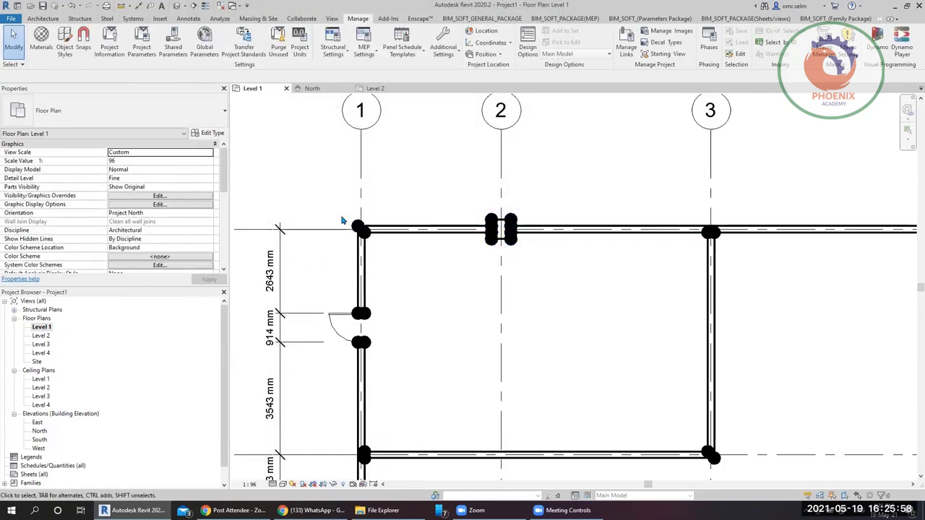
- Examine the line weights at the wall junctions across the plan, including the junction of the grid 3 wall with the upper wall
scroll(341, 221, "up", 3)
scroll(365, 242, "down", 4)
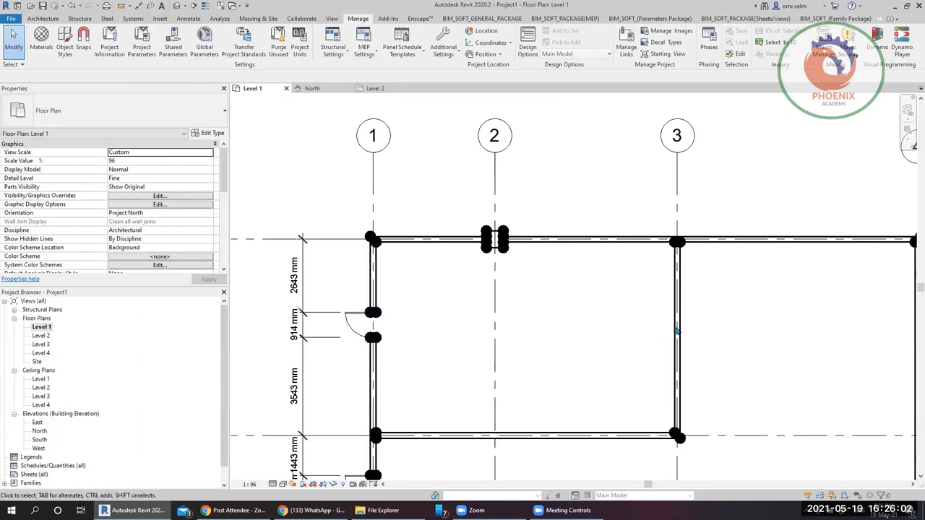
scroll(698, 247, "up", 2)
scroll(650, 224, "up", 2)
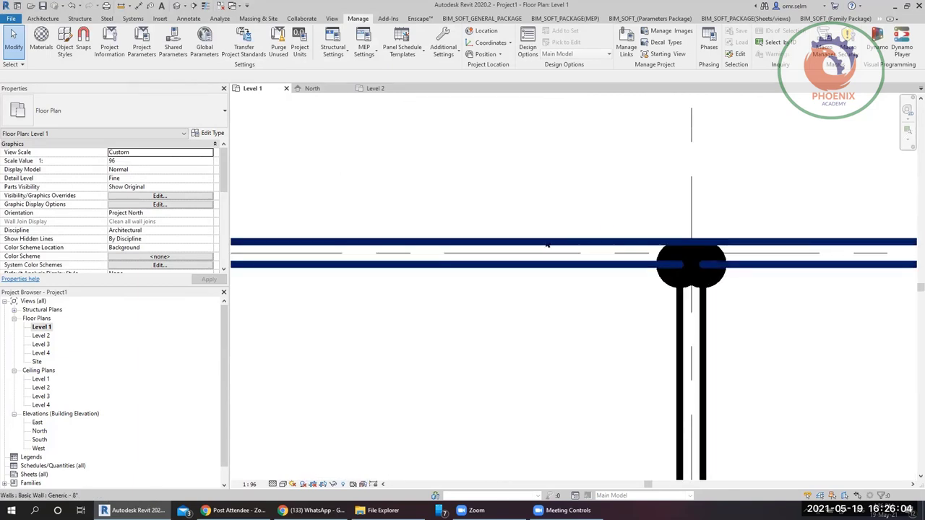
left_click(705, 300)
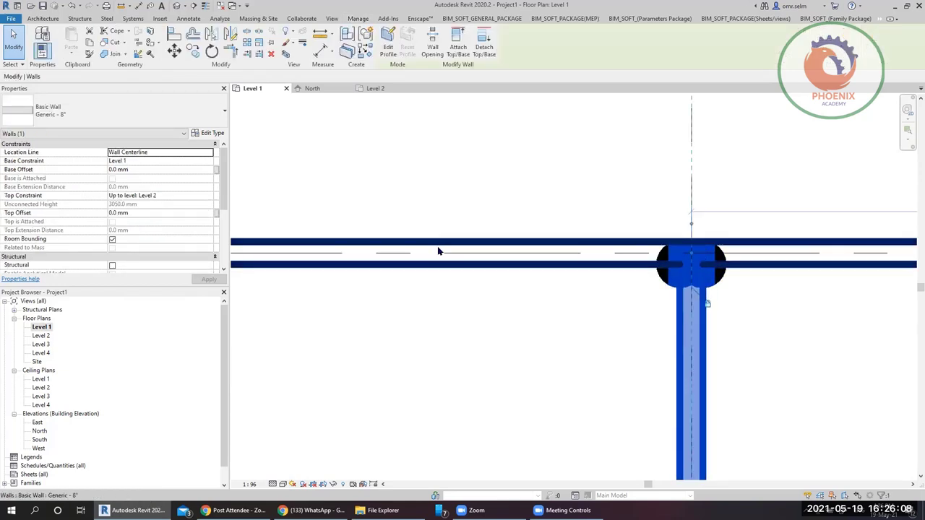
scroll(445, 250, "down", 3)
left_click(457, 183)
scroll(457, 183, "down", 3)
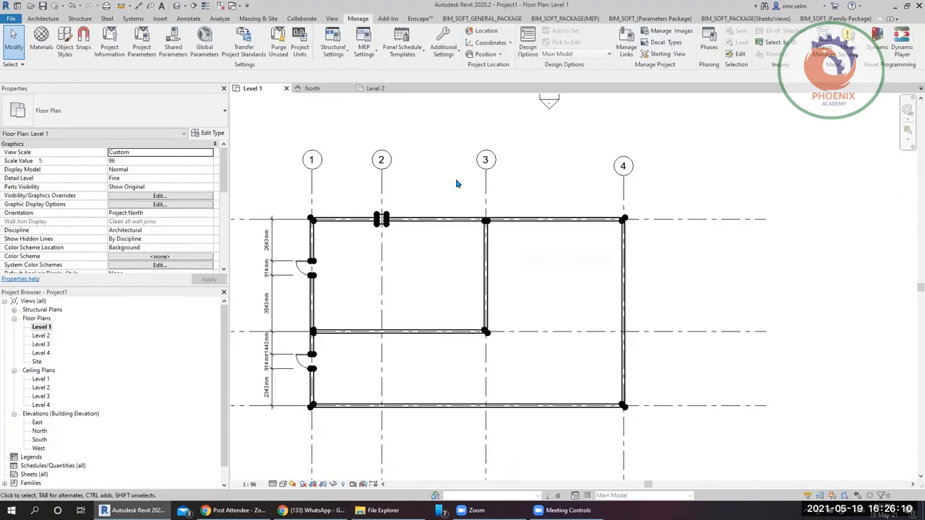
- Override the graphics of the vertical wall on grid 4 by element with a surface transparency of 41
middle_click_drag(582, 233, 494, 264)
scroll(493, 265, "up", 5)
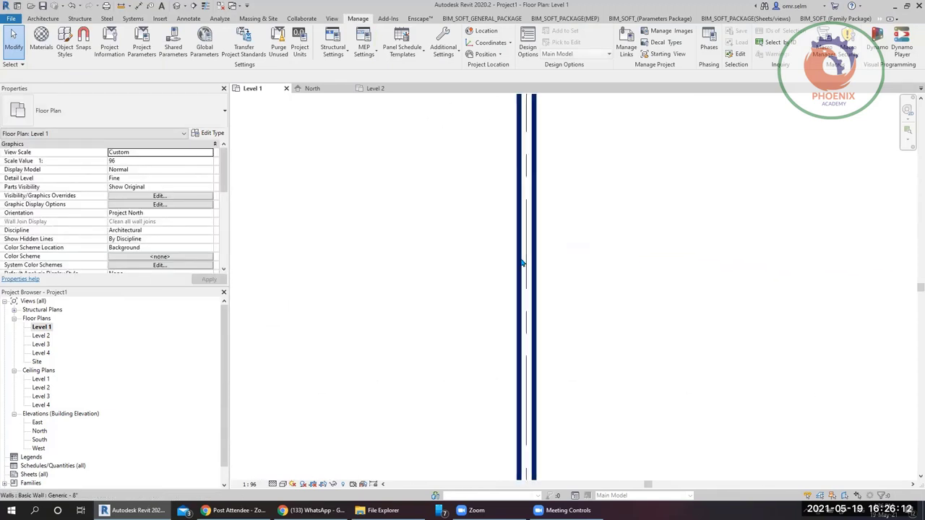
left_click(539, 248)
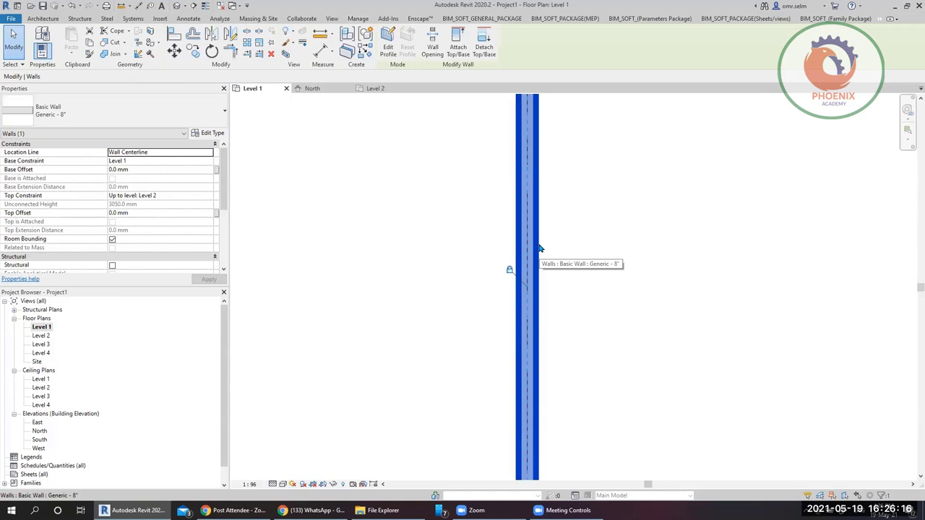
right_click(539, 248)
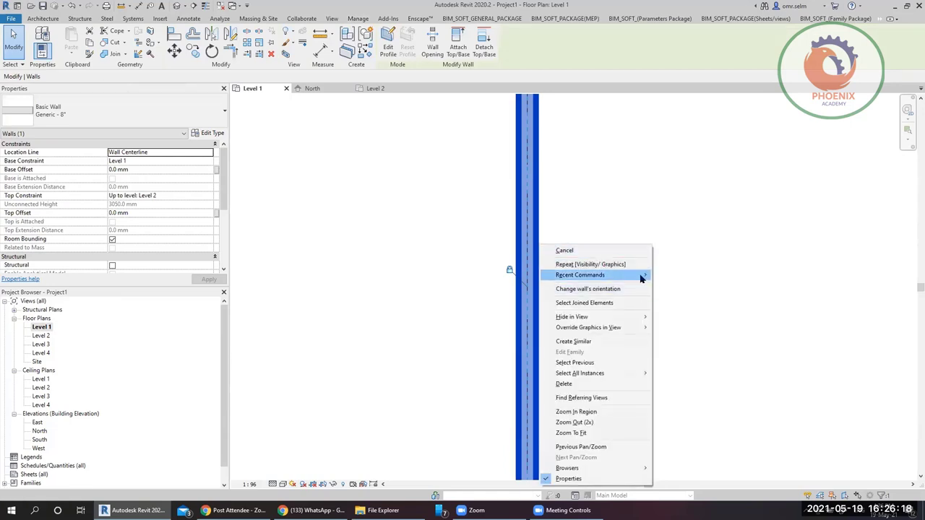
mouse_move(638, 329)
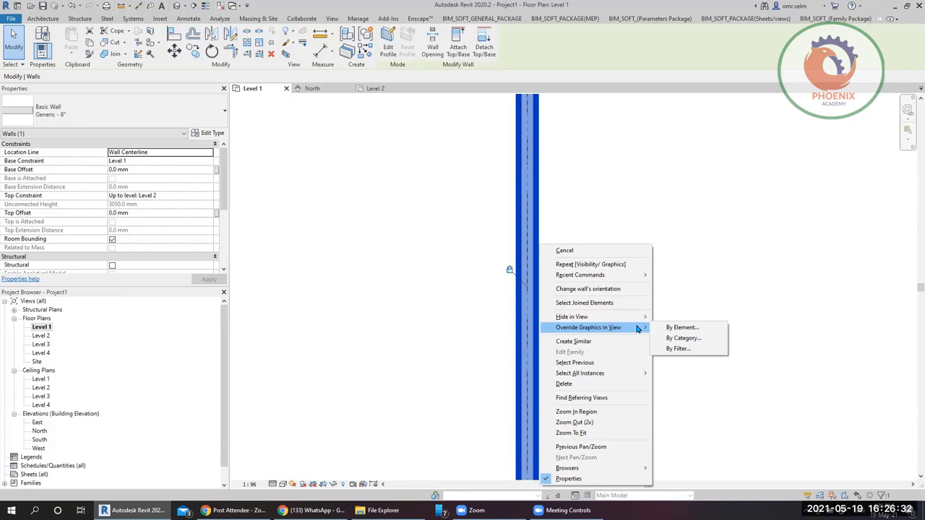
left_click(658, 328)
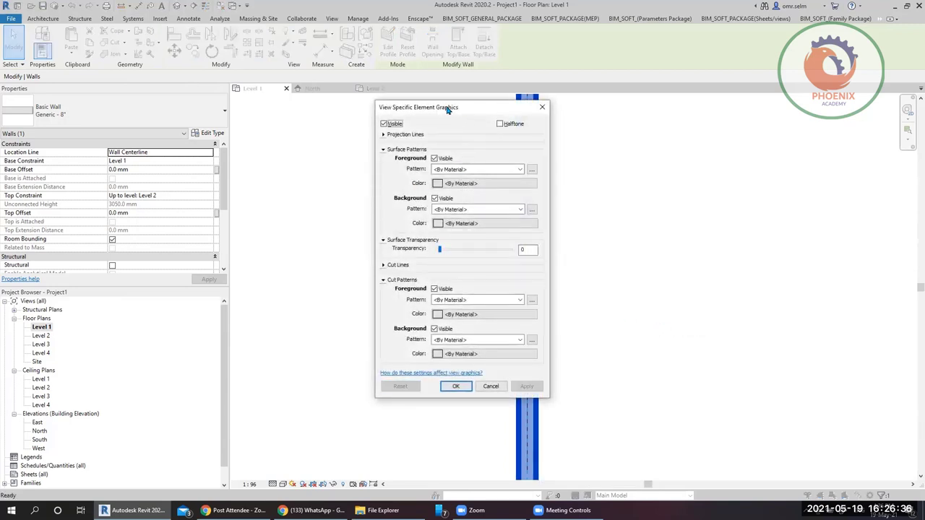
left_click_drag(444, 107, 262, 95)
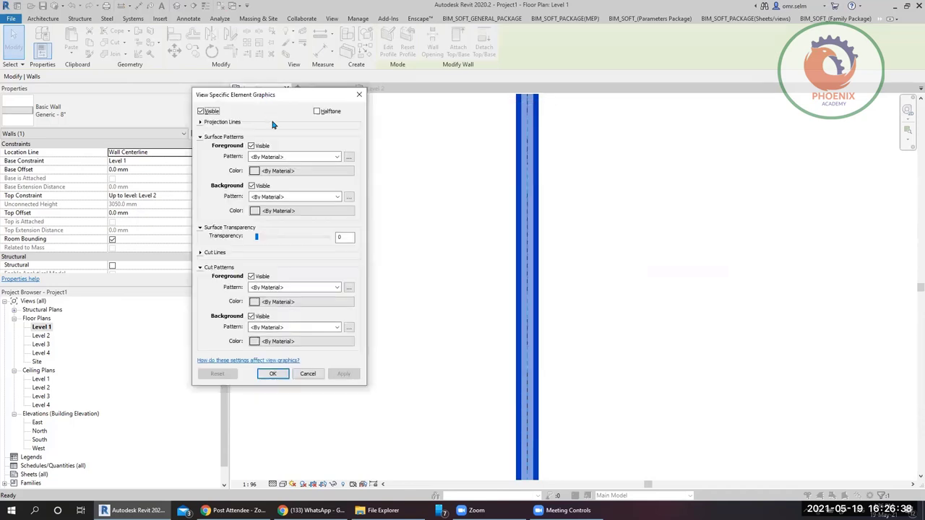
left_click_drag(258, 238, 285, 237)
left_click(344, 373)
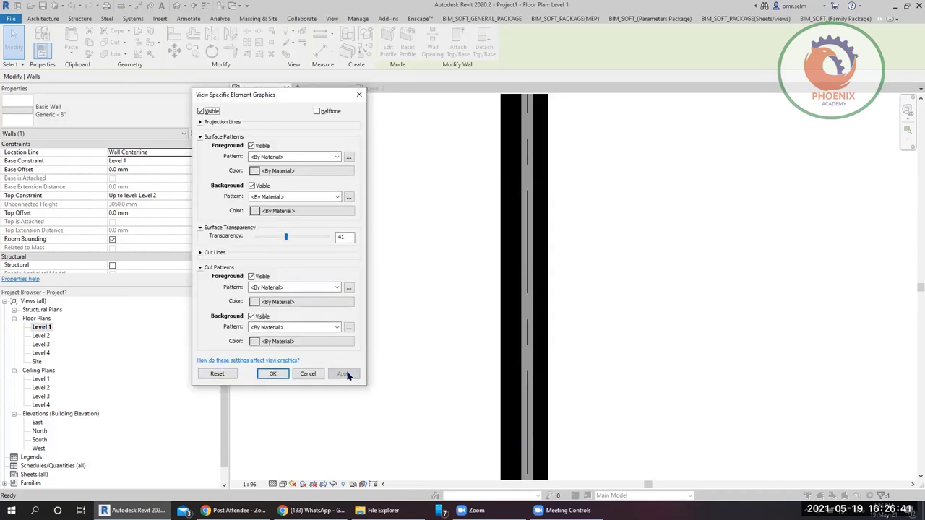
left_click(272, 373)
scroll(388, 280, "down", 3)
key("Escape")
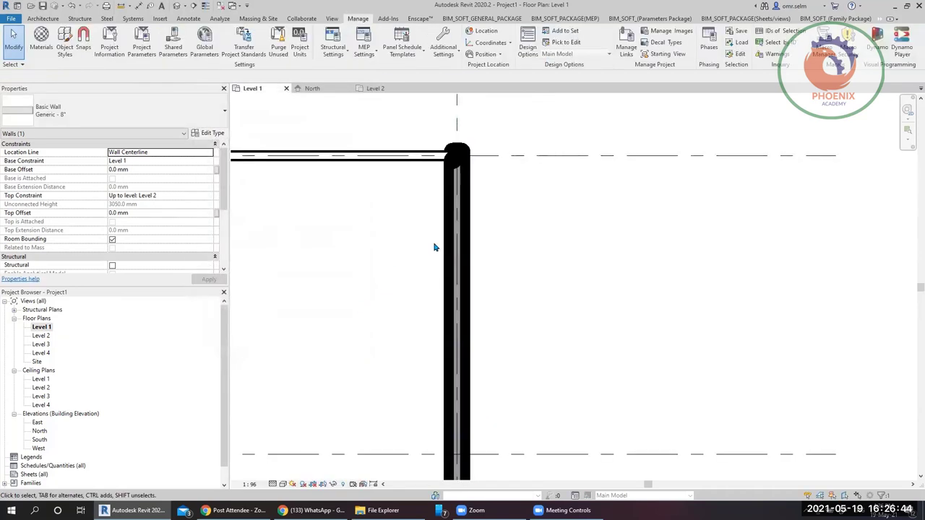
- Reopen the by-element graphic override of the grid 4 wall and set its surface transparency to 5
left_click(448, 244)
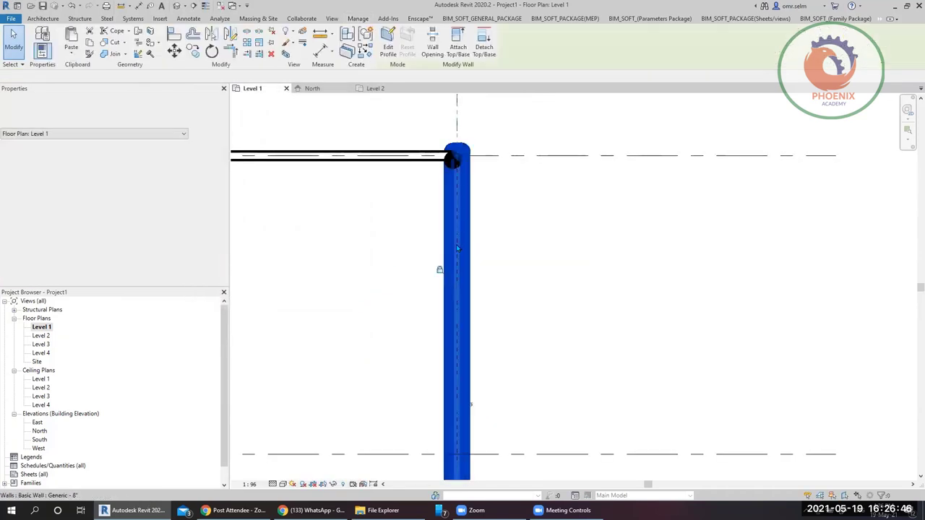
right_click(458, 247)
mouse_move(569, 320)
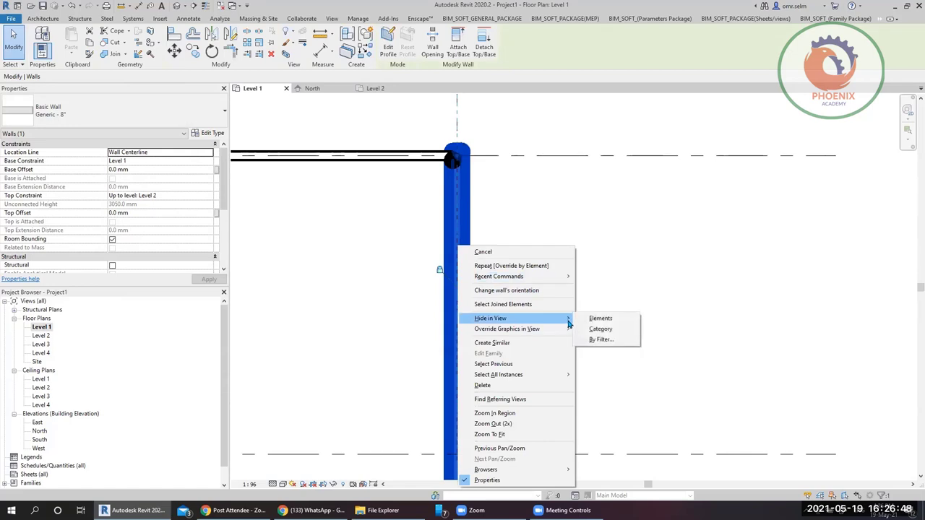
mouse_move(506, 329)
left_click(603, 329)
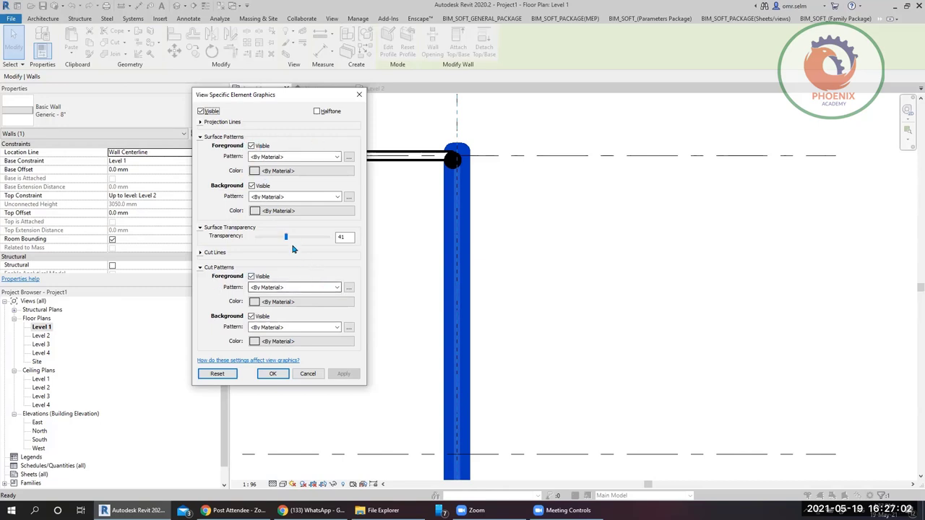
left_click_drag(286, 239, 250, 241)
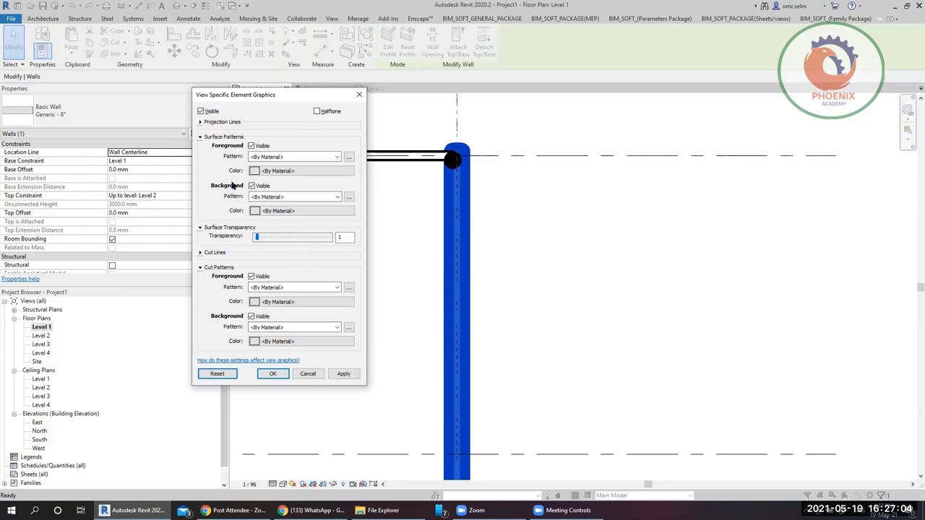
key("Right")
key("Right")
key("Right")
key("Right")
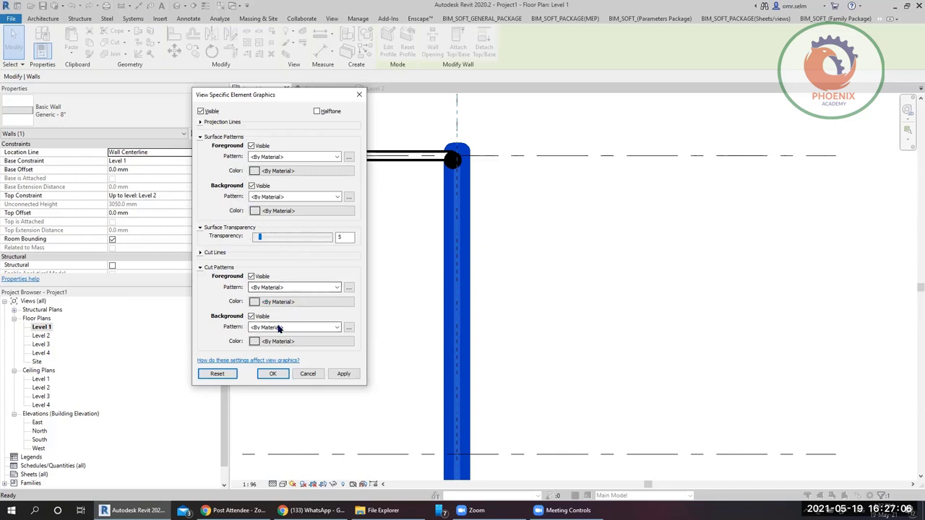
left_click(304, 341)
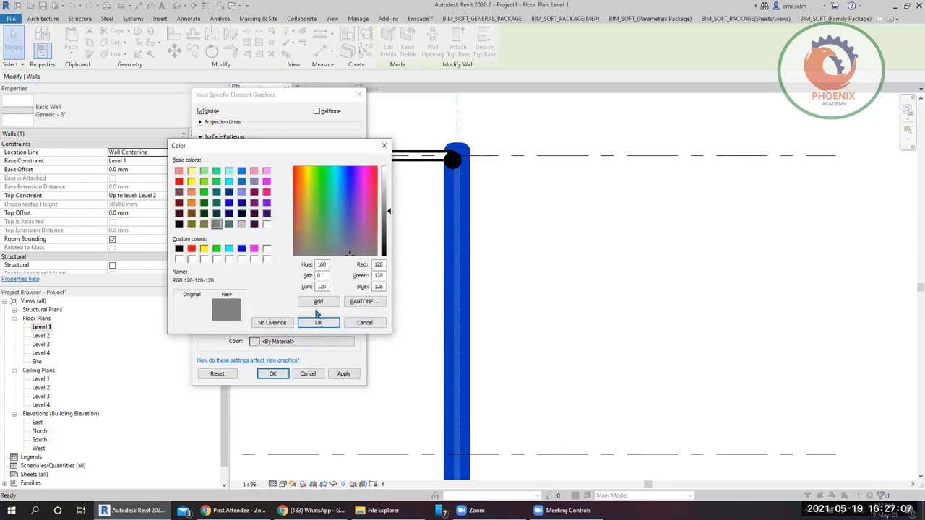
left_click(365, 323)
left_click(304, 327)
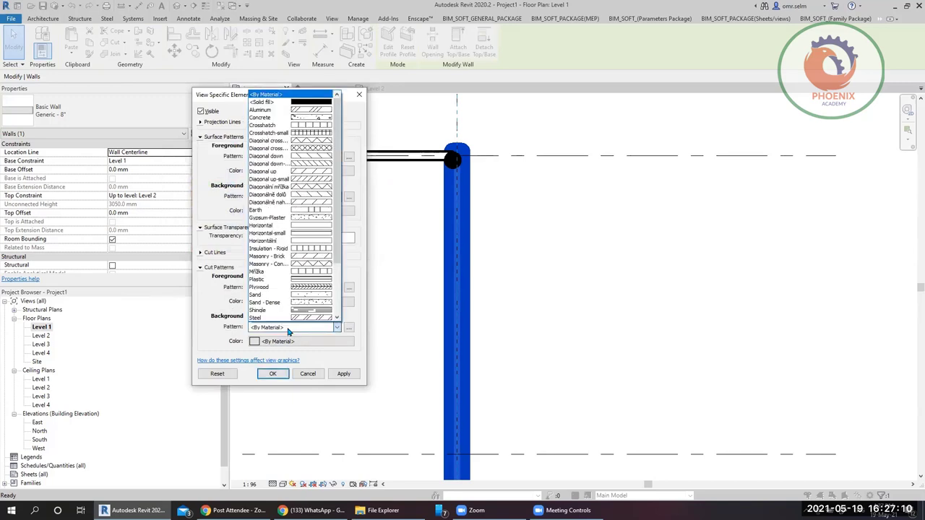
left_click(256, 307)
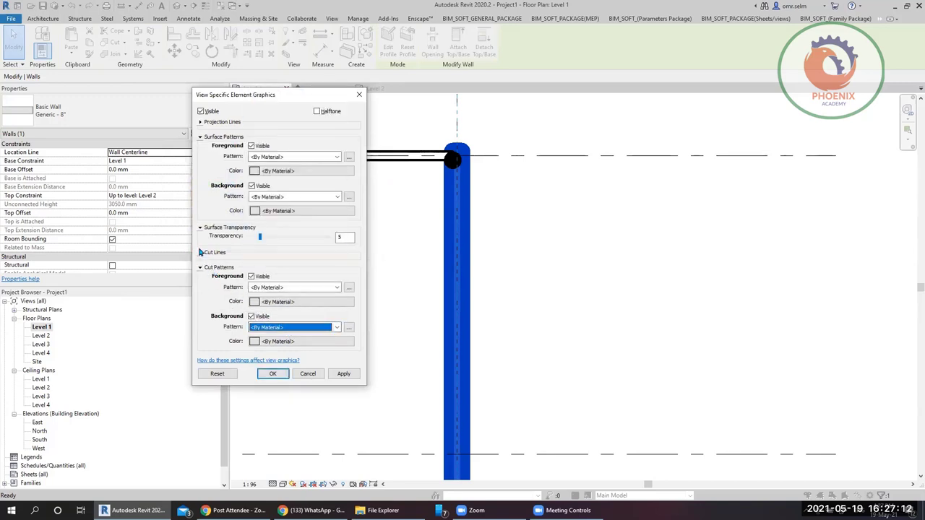
- Set the cut line weight of the grid 4 wall to 2 and accept the element override
double_click(200, 252)
left_click(200, 253)
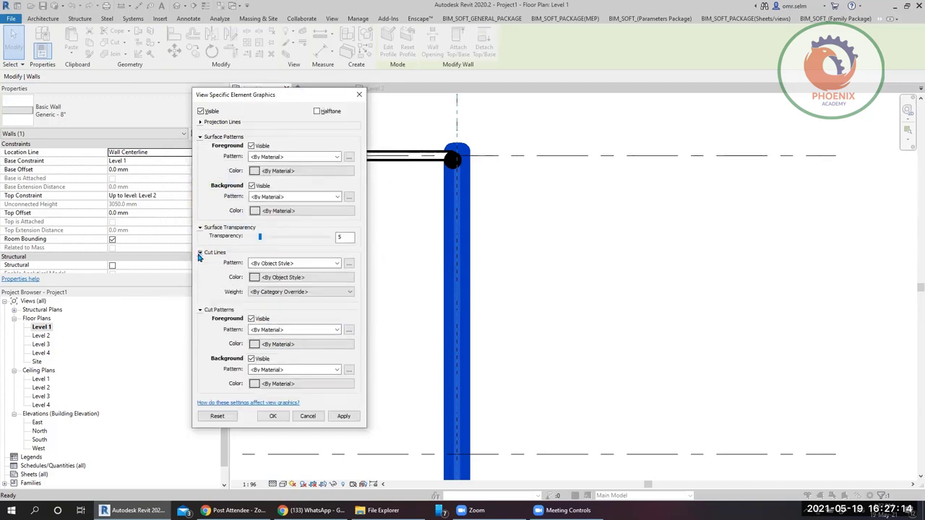
left_click(296, 292)
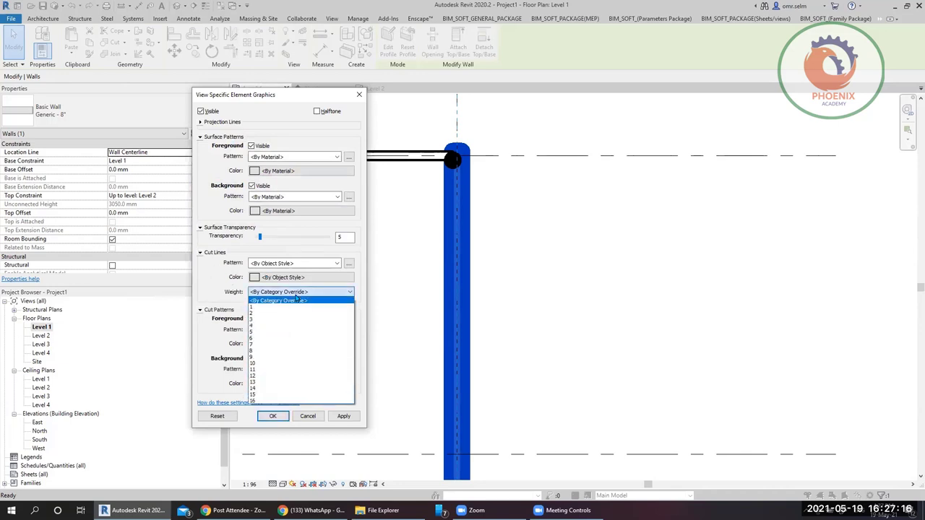
left_click(291, 313)
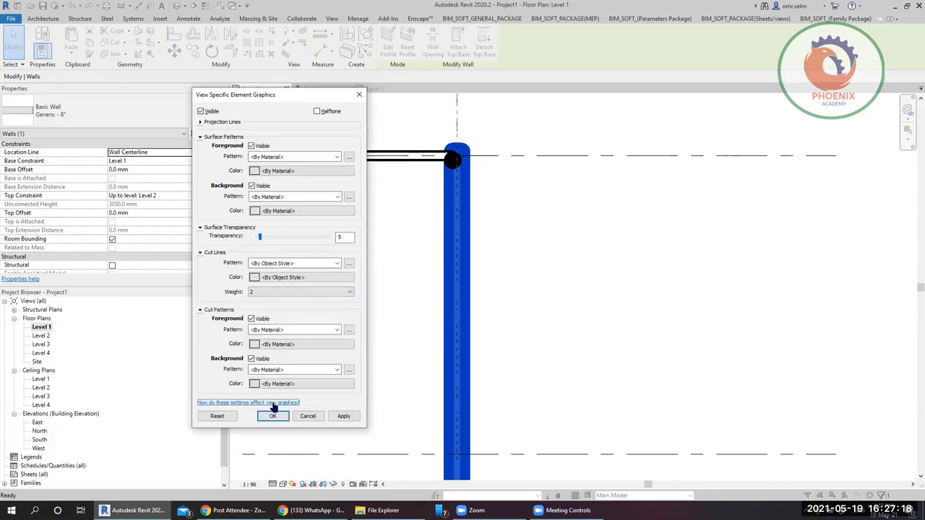
left_click(271, 403)
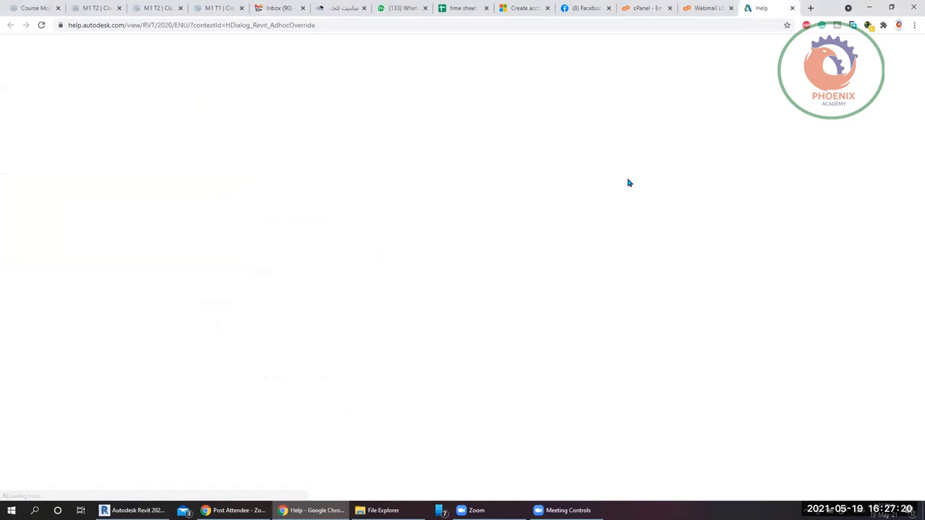
left_click(869, 7)
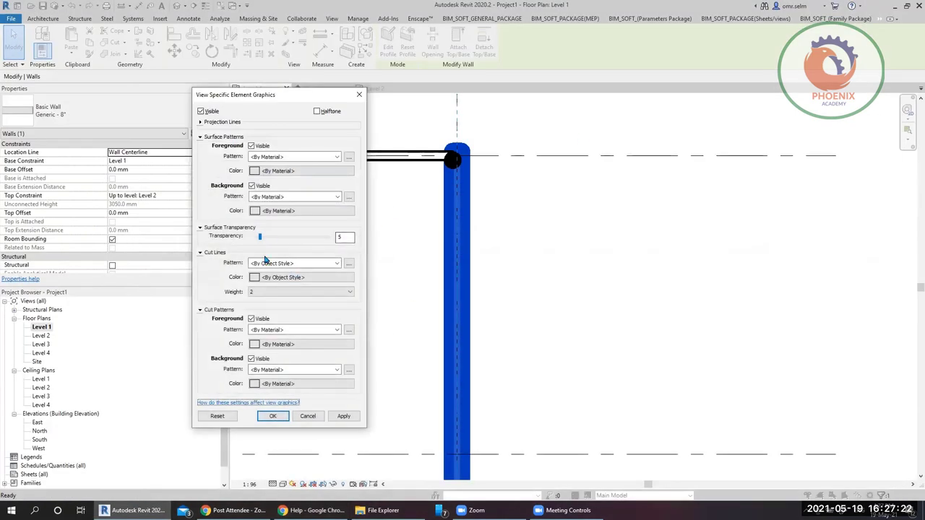
left_click(273, 415)
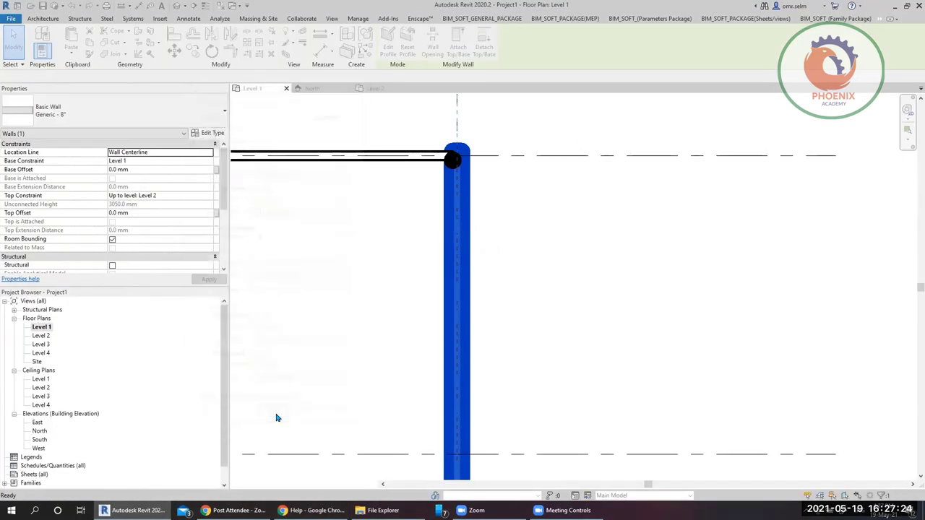
left_click(477, 270)
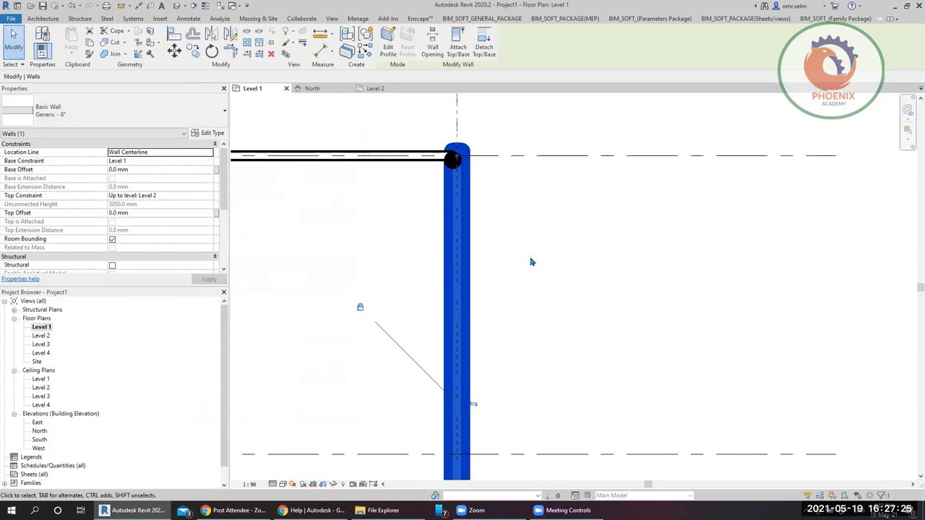
- Set the surface transparency in the grid 4 wall's element override to 0, apply it and clear the selection
left_click(462, 240)
right_click(462, 239)
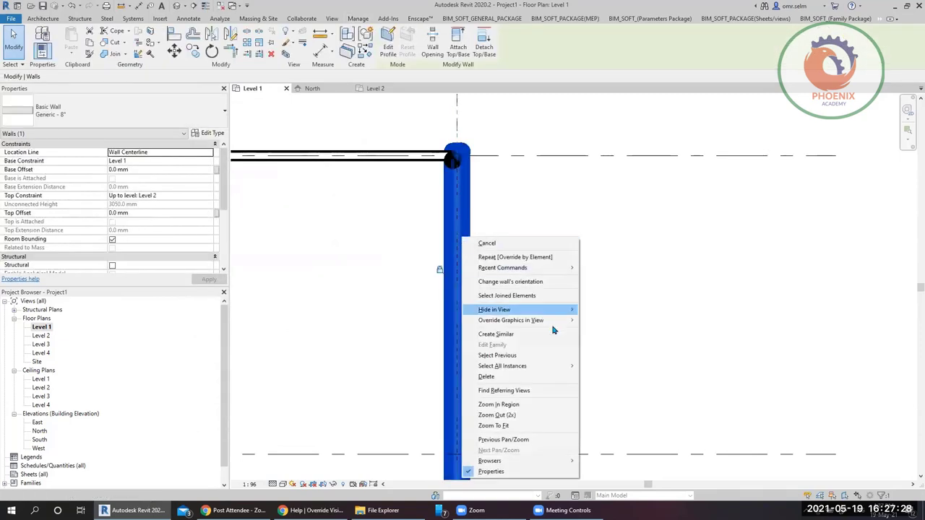
mouse_move(568, 320)
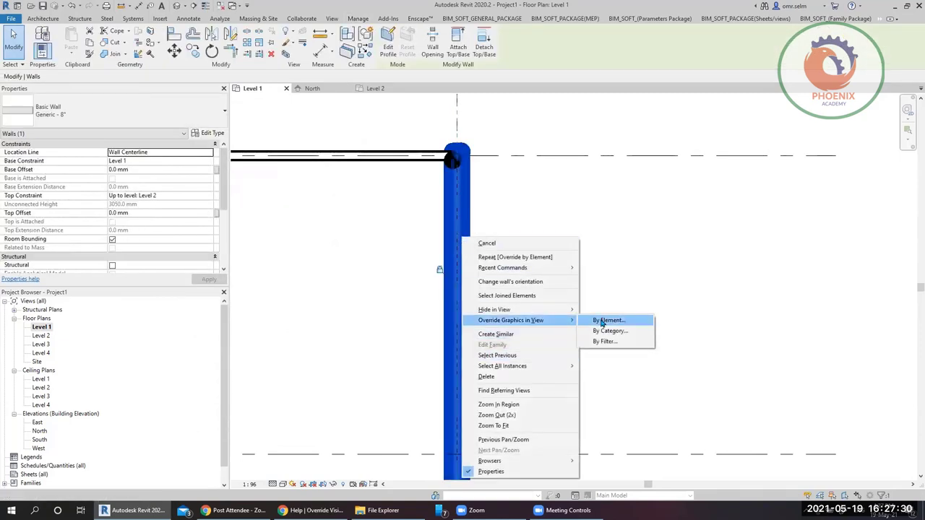
left_click(601, 320)
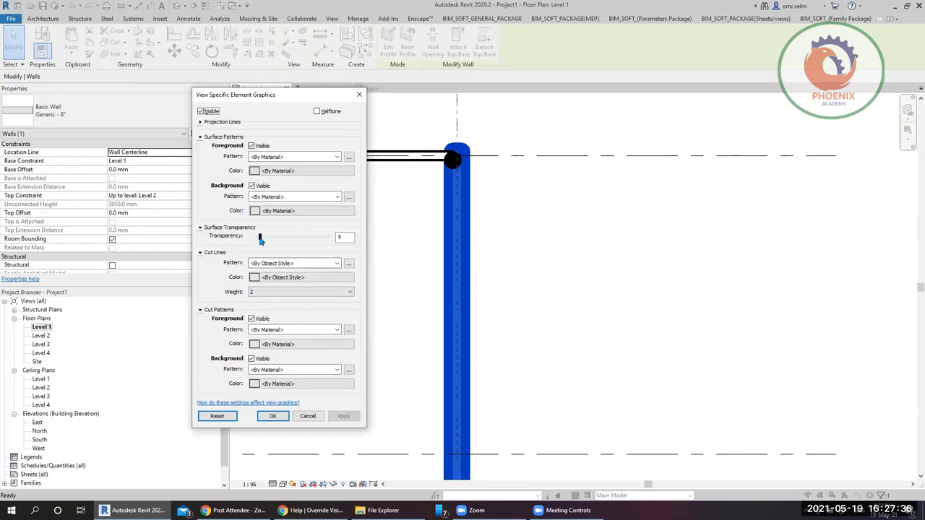
left_click_drag(259, 237, 251, 239)
left_click(343, 416)
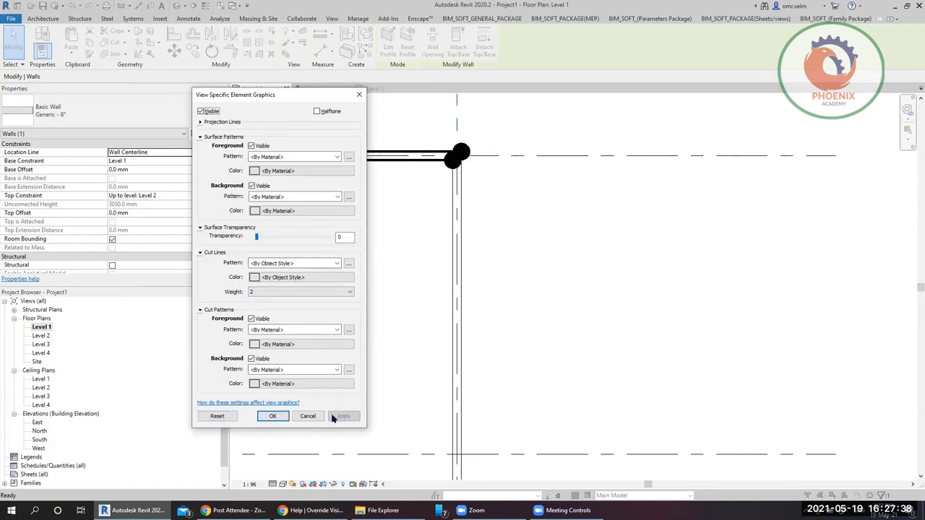
left_click(272, 416)
left_click(514, 210)
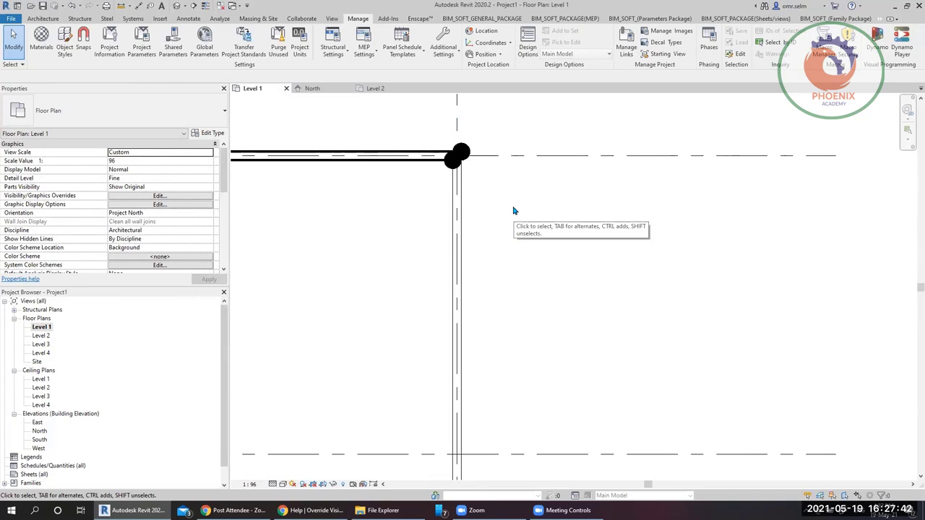
- Apply the Thin Lines style with Linework to the outer face of the vertical wall on grid 4
middle_click_drag(485, 310, 419, 198)
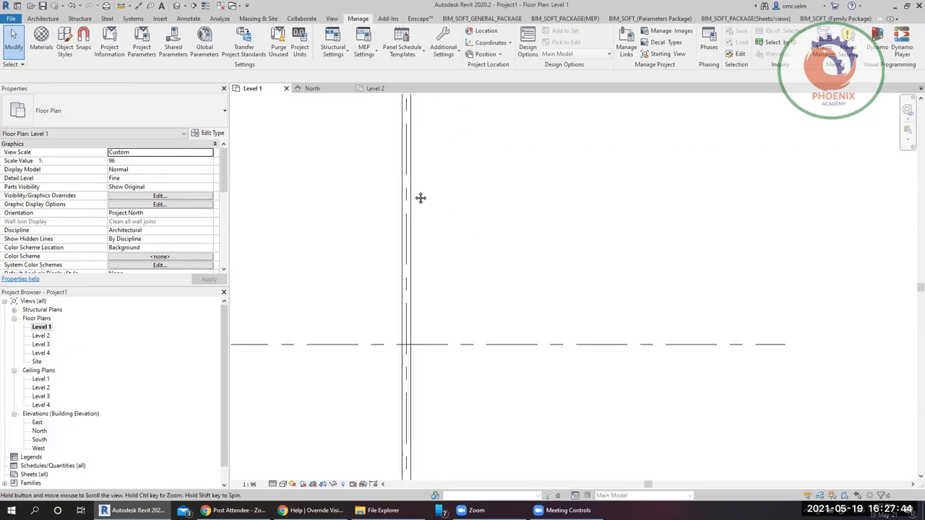
scroll(413, 213, "up", 2)
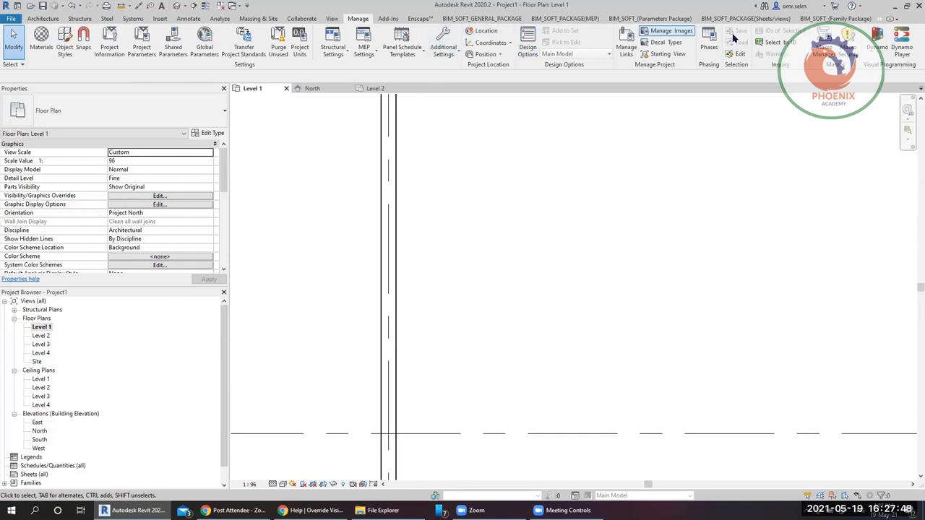
left_click(882, 18)
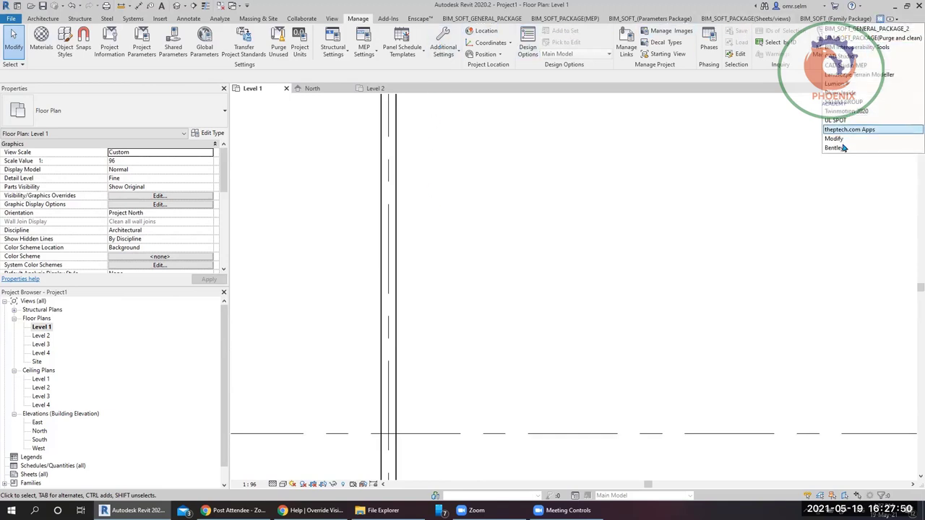
left_click(834, 138)
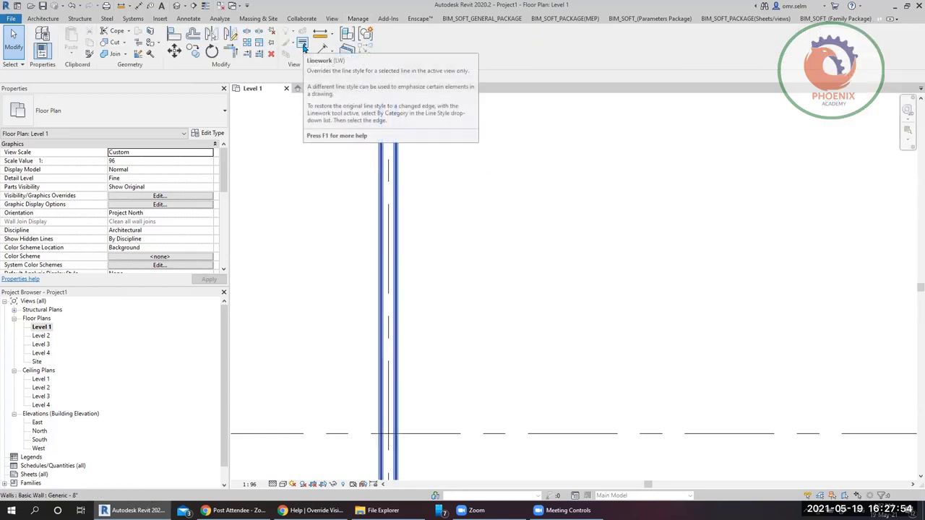
left_click(302, 45)
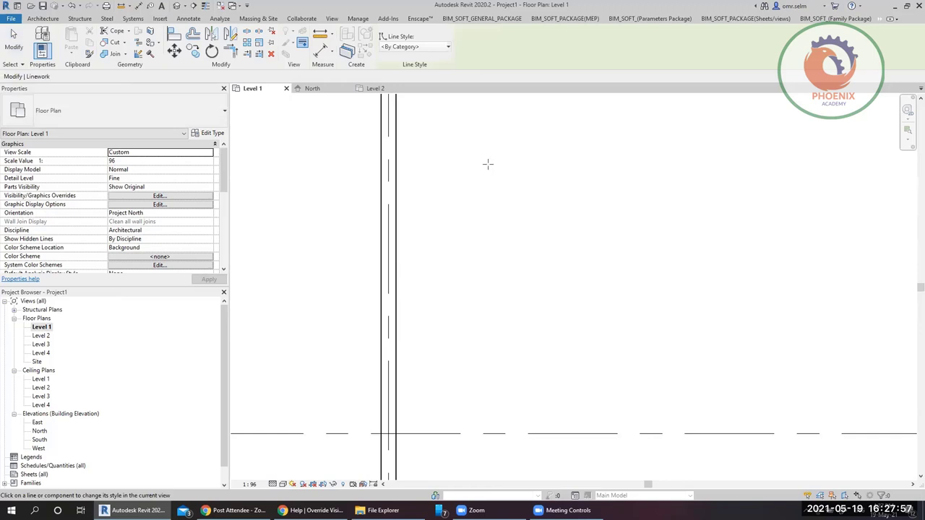
left_click(434, 47)
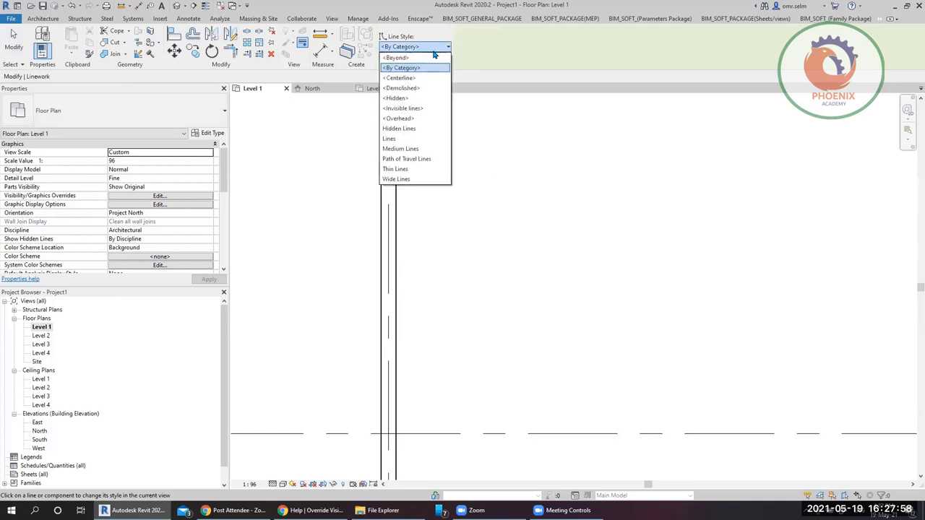
left_click(417, 171)
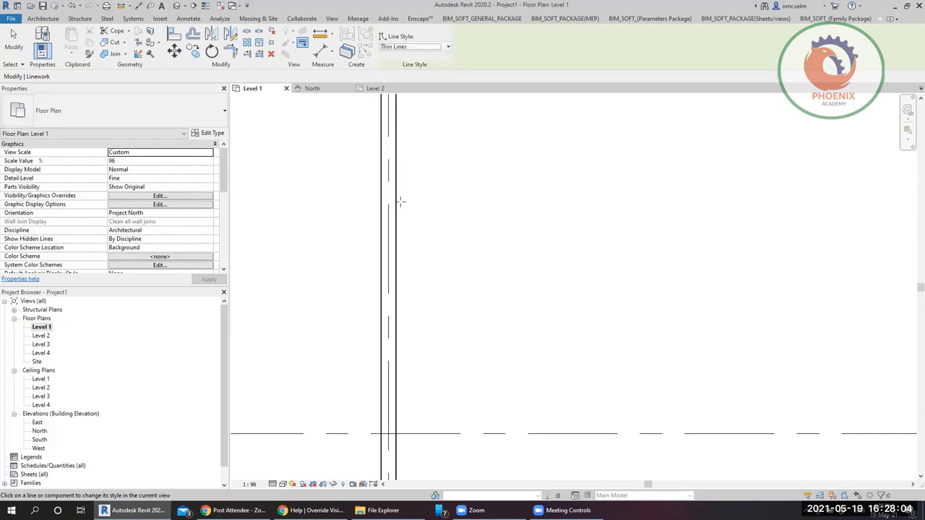
left_click(397, 200)
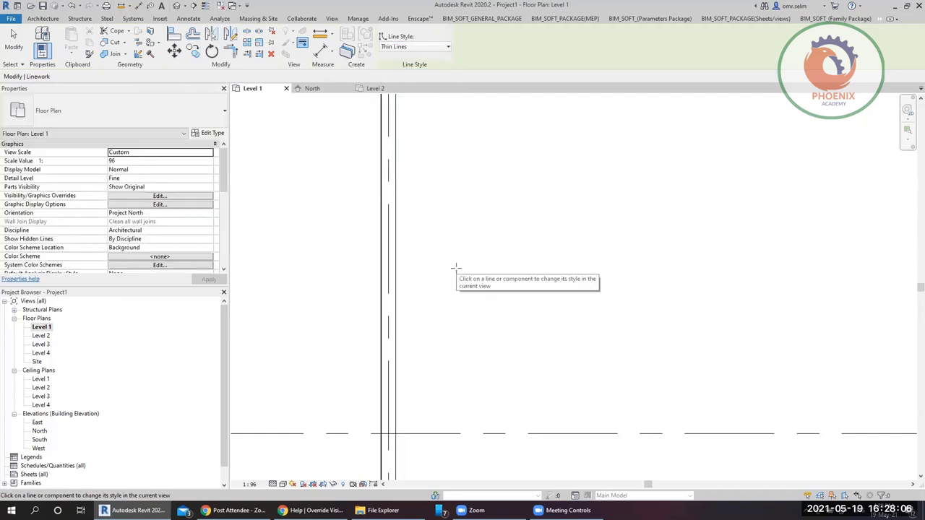
- Apply Thin Lines linework to both faces of the bottom exterior wall and of the horizontal interior wall on grid B, ending Linework
scroll(466, 238, "up", 4)
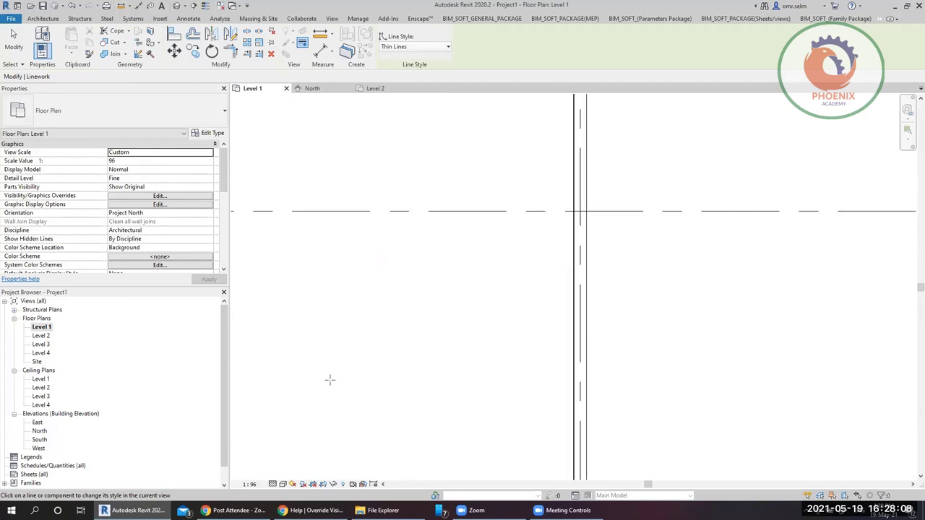
left_click(387, 325)
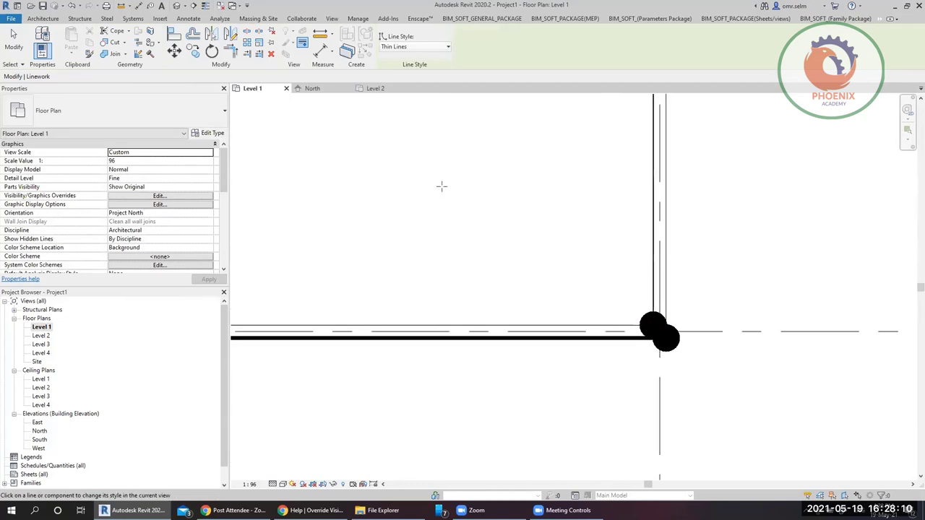
left_click(349, 337)
scroll(539, 274, "down", 2)
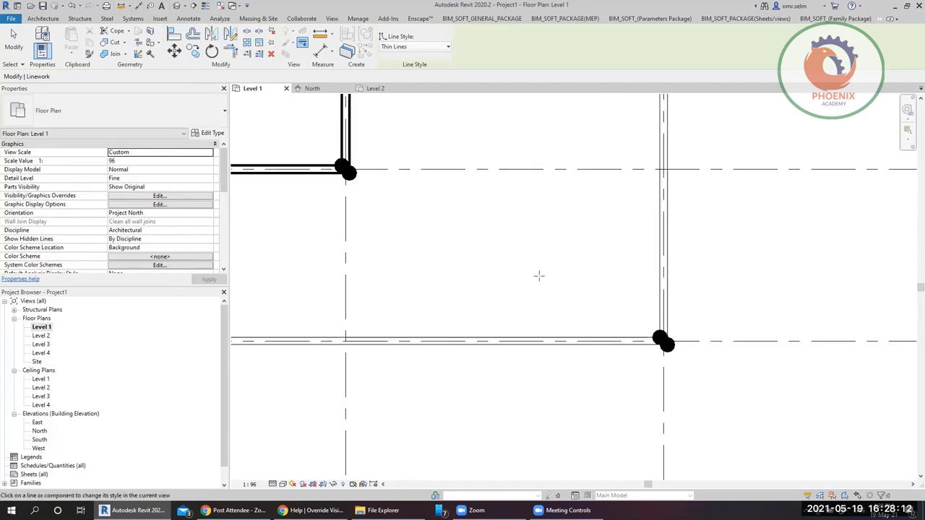
left_click(303, 172)
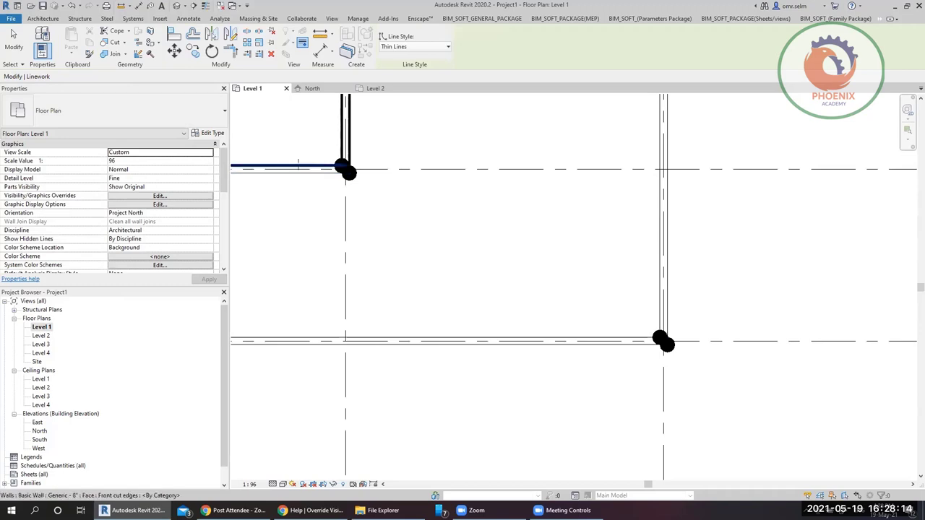
left_click(304, 167)
middle_click_drag(407, 221, 502, 319)
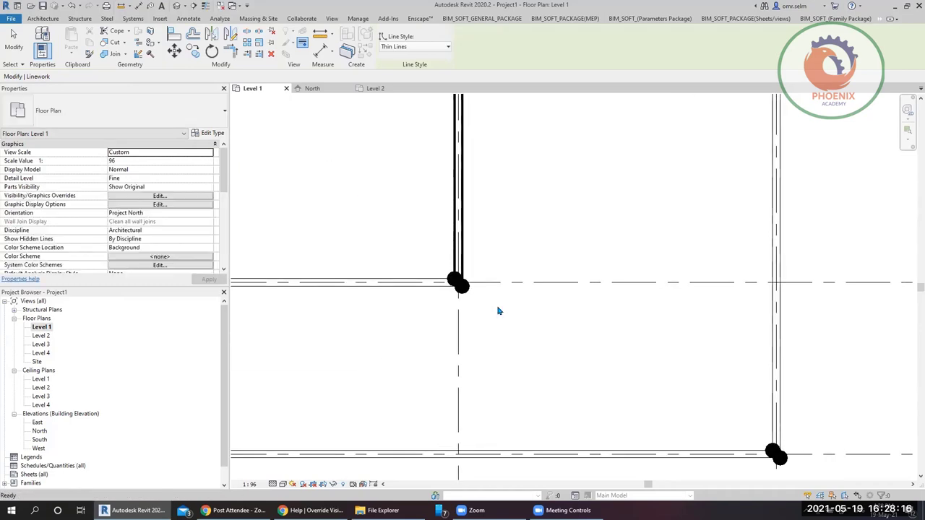
key("Escape")
scroll(492, 313, "down", 3)
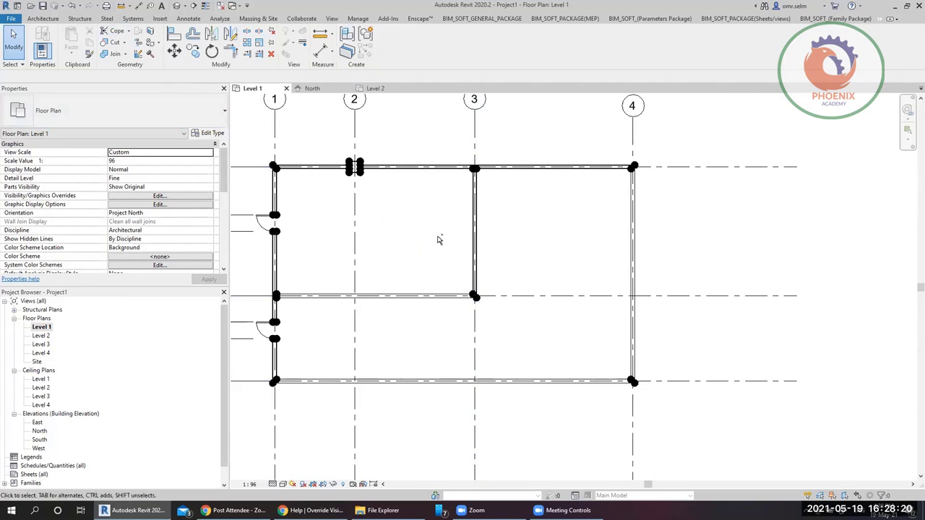
- Undo the Thin Lines linework and the earlier graphic changes, back to the plan's Coarse detail level
scroll(438, 243, "up", 4)
scroll(439, 241, "up", 3)
scroll(439, 240, "down", 4)
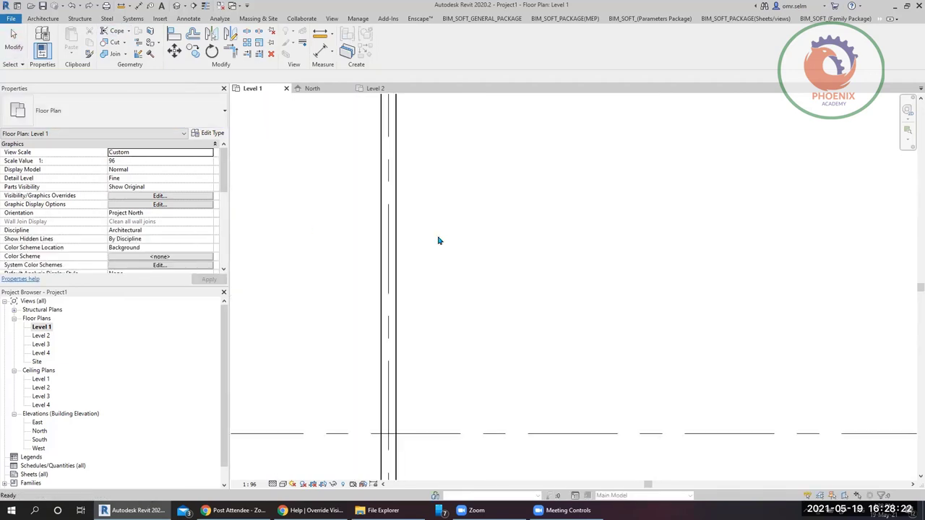
scroll(439, 240, "up", 3)
key("Escape")
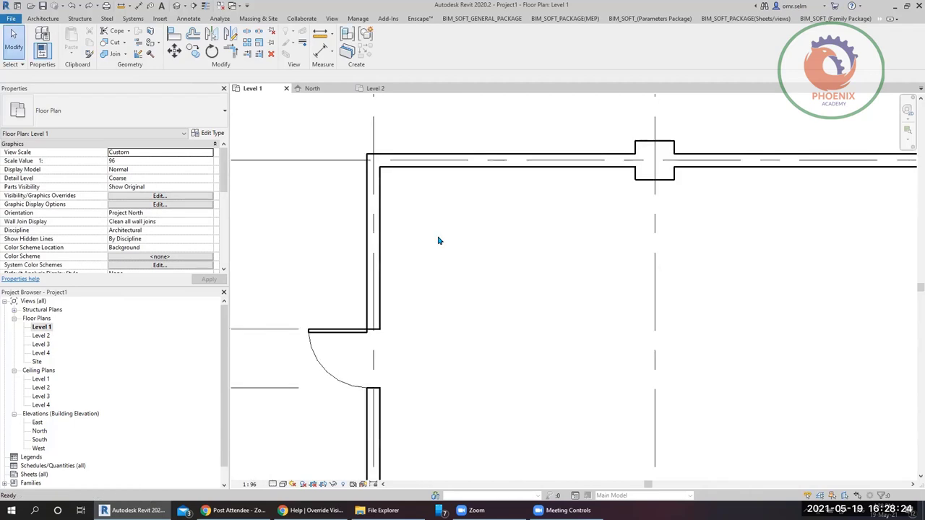
scroll(439, 240, "up", 2)
scroll(451, 255, "down", 4)
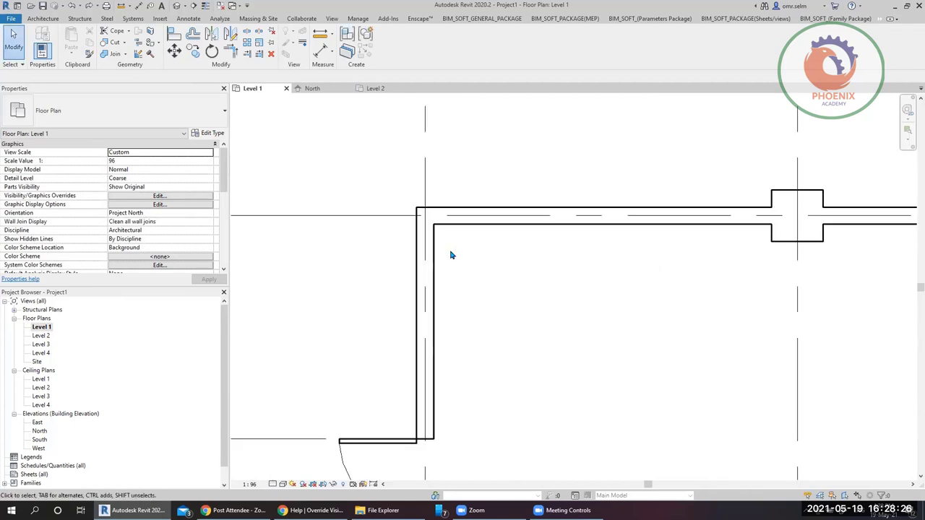
middle_click_drag(402, 274, 415, 204)
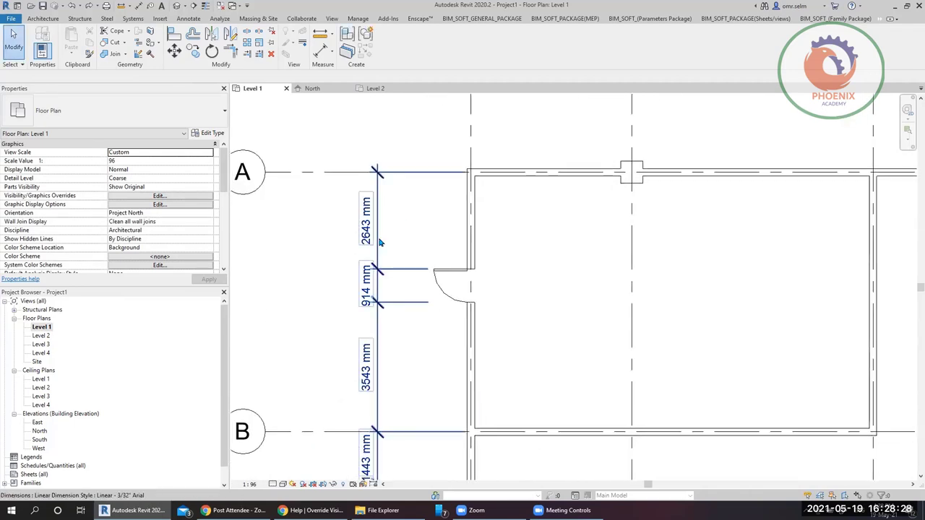
left_click(381, 242)
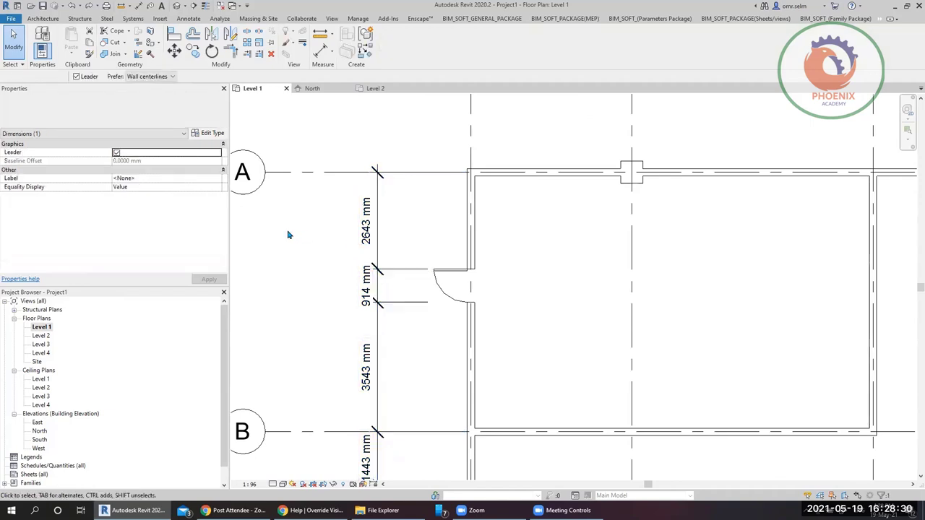
left_click(287, 234)
middle_click_drag(421, 204, 298, 203)
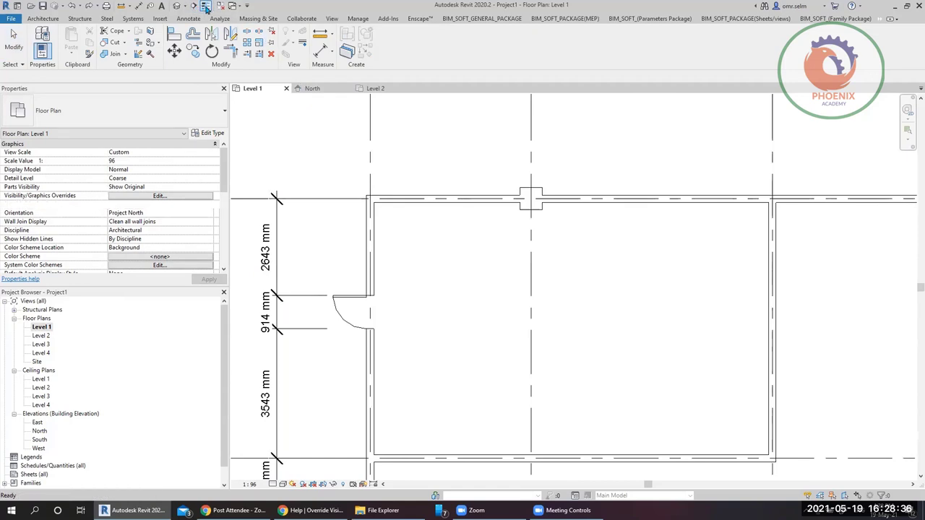
- Hide the outer edge of the horizontal wall on grid A using Linework with the <Invisible lines> style
scroll(407, 176, "up", 2)
scroll(417, 315, "up", 2)
middle_click_drag(417, 315, 438, 227)
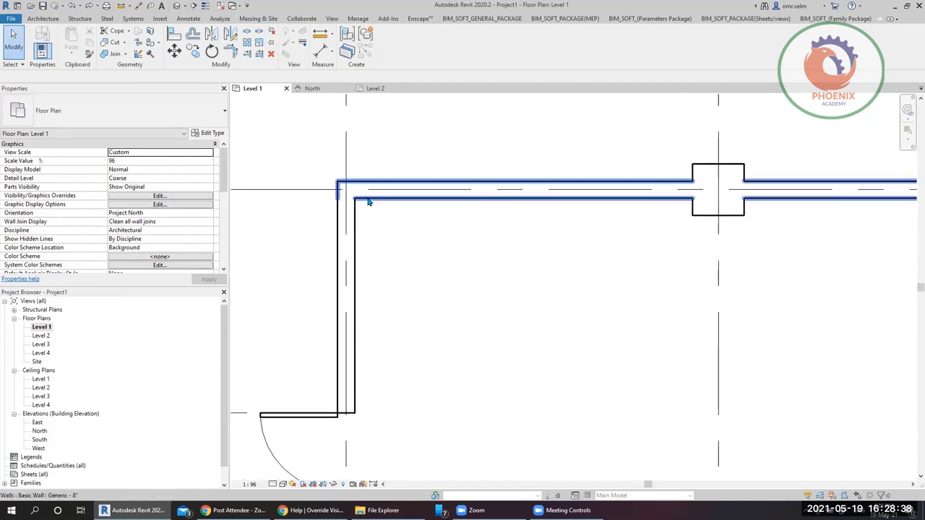
left_click(303, 46)
left_click(430, 46)
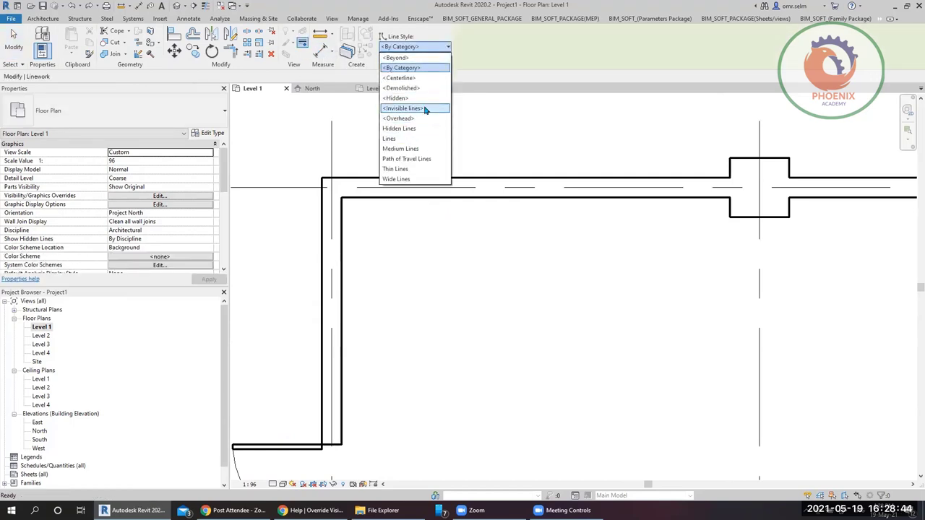
left_click(425, 107)
left_click(440, 177)
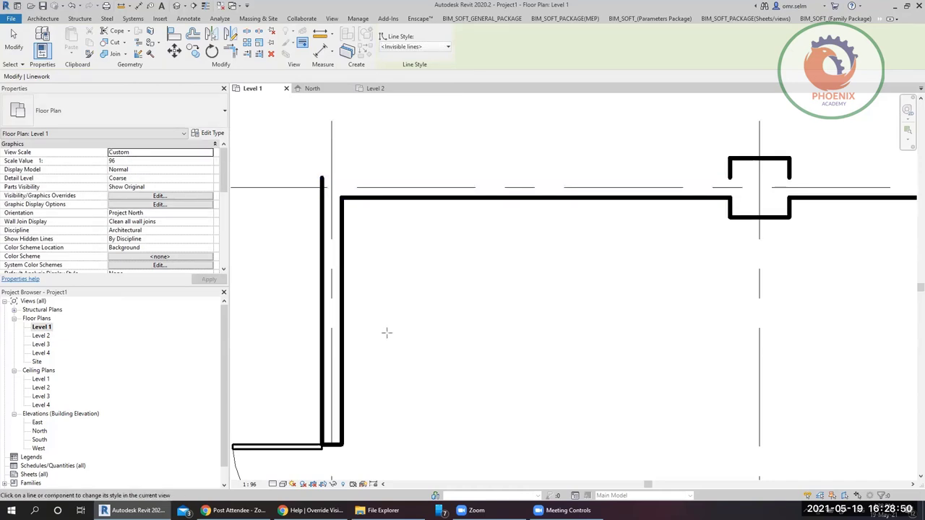
- Apply <Invisible lines> to the grid A wall's inner edge and both faces of the grid 1 wall above the door, then end Linework
left_click(542, 200)
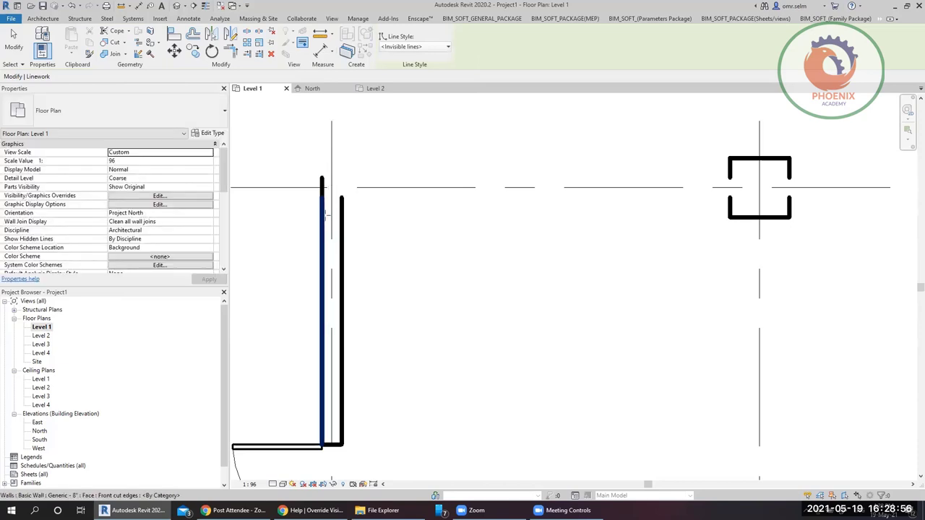
left_click(322, 224)
left_click(338, 224)
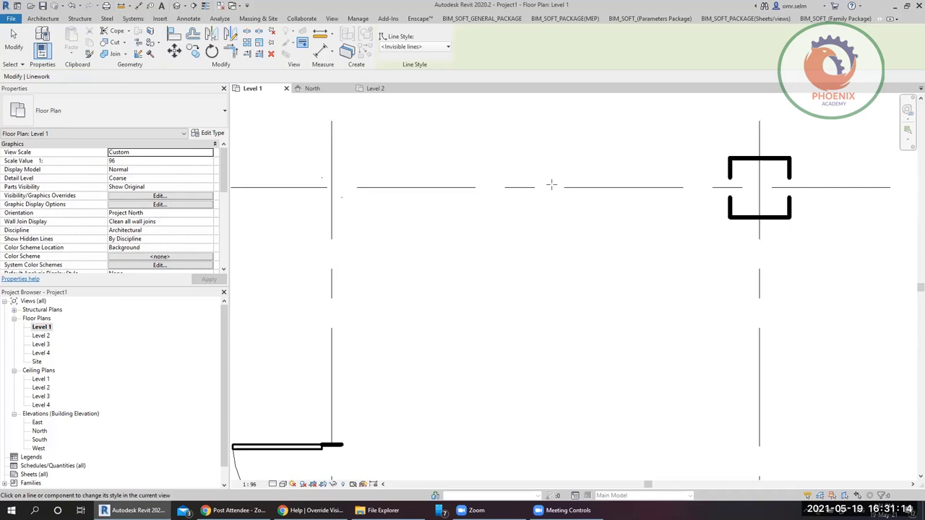
key("Escape")
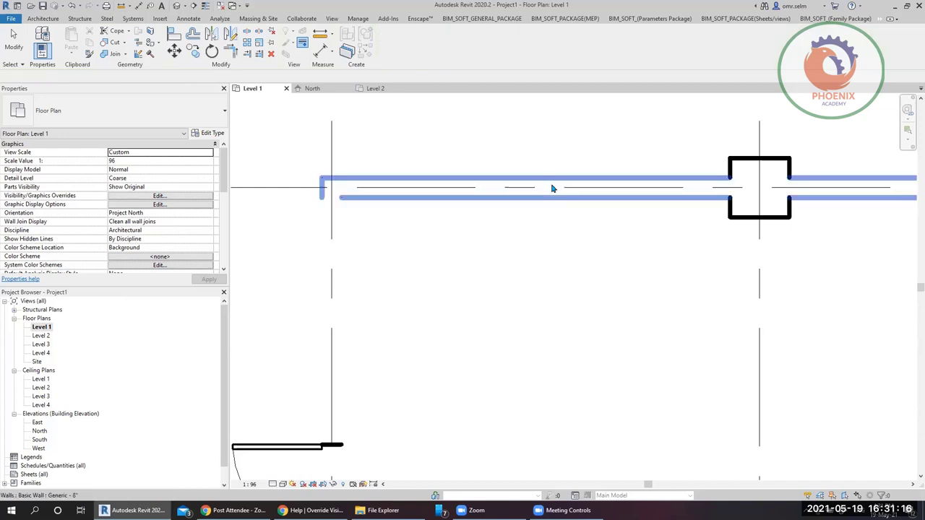
- Select the vertical dimension string beside the grid 1 wall and open its type properties
scroll(505, 190, "down", 6)
scroll(335, 276, "up", 2)
scroll(334, 276, "up", 1)
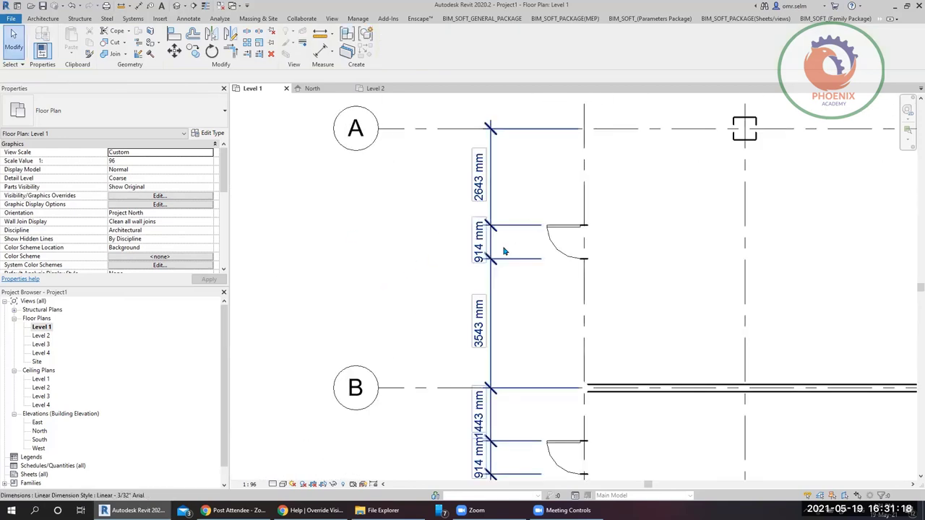
left_click(473, 210)
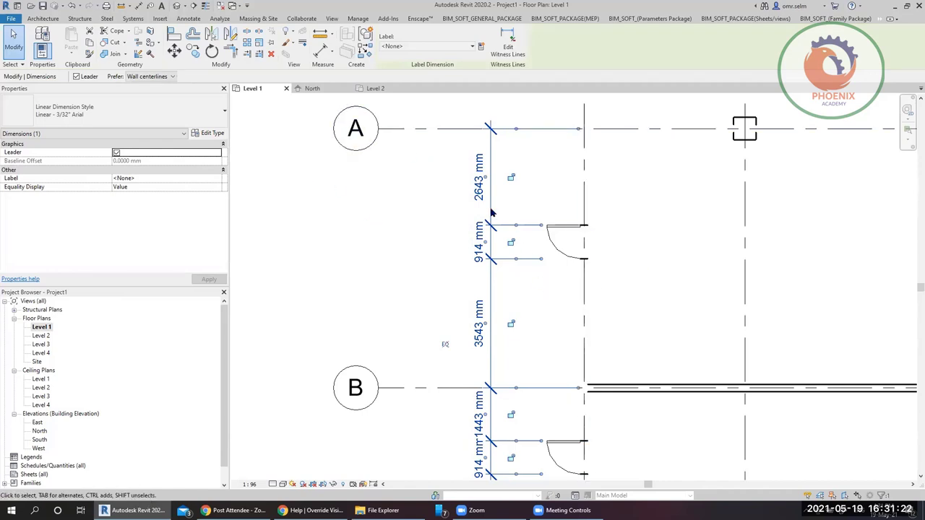
left_click(212, 133)
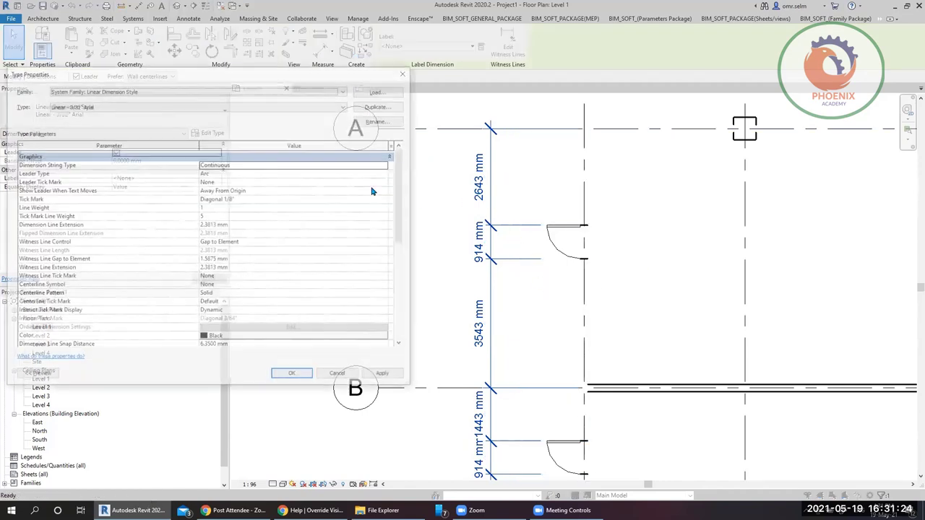
left_click(406, 72)
left_click(216, 133)
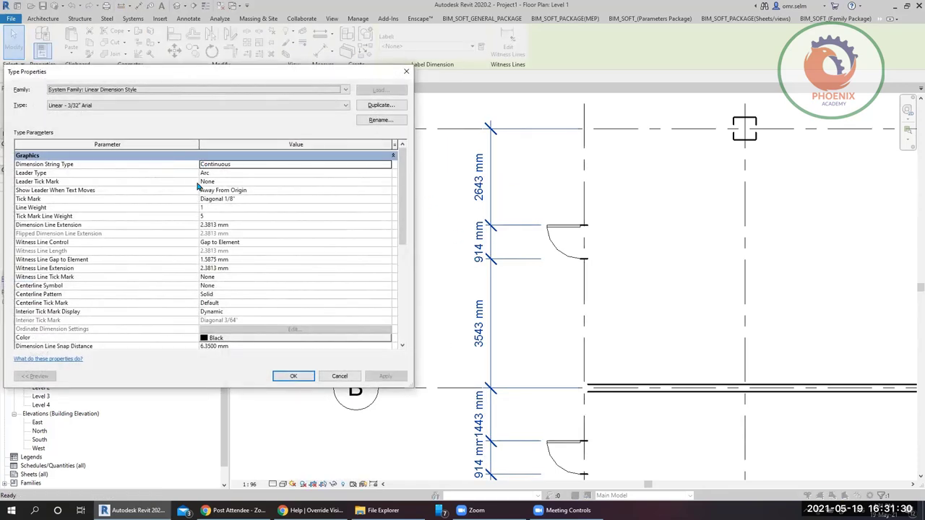
- Review the linear dimension type's parameters, set its Line Weight to 4 and apply the change
scroll(399, 245, "down", 5)
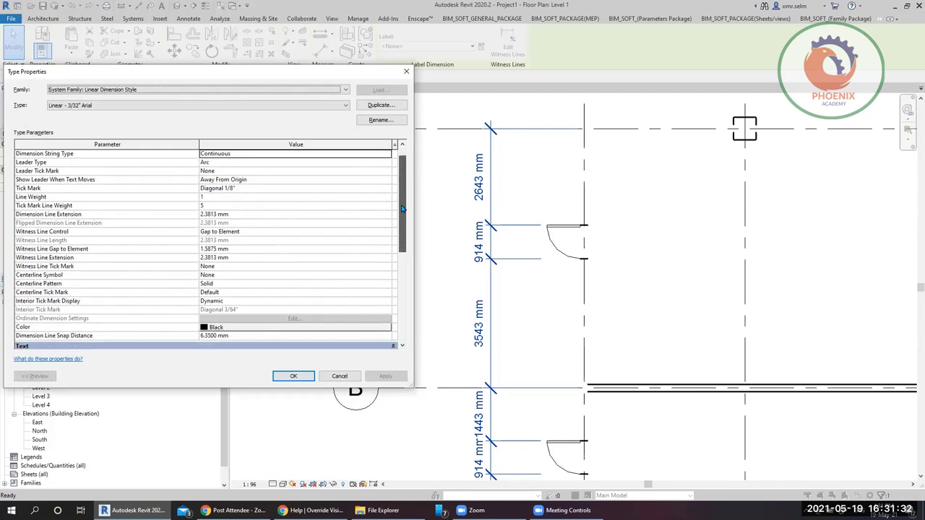
scroll(399, 250, "down", 3)
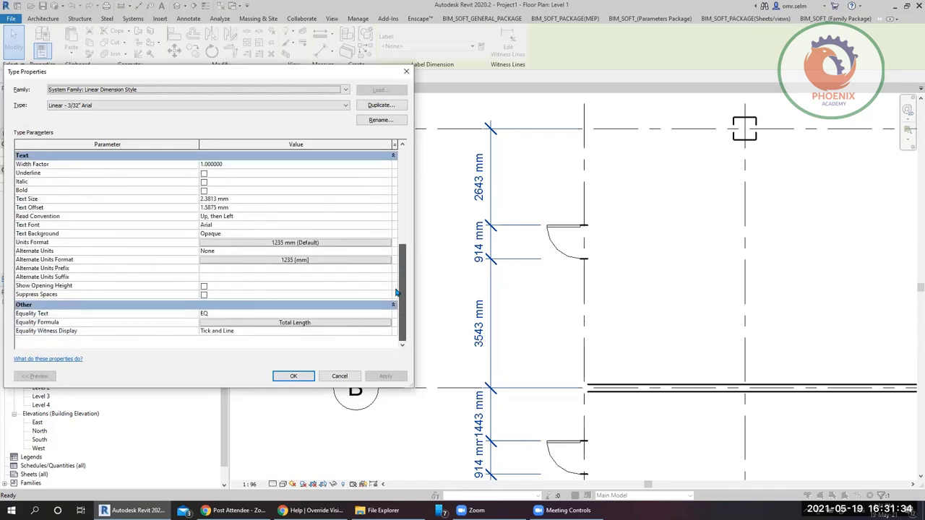
scroll(400, 251, "up", 10)
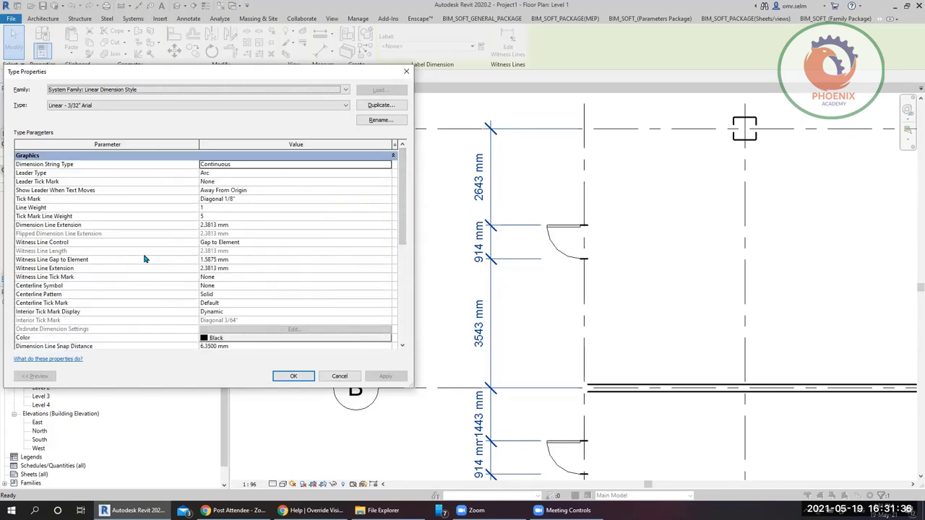
left_click(213, 206)
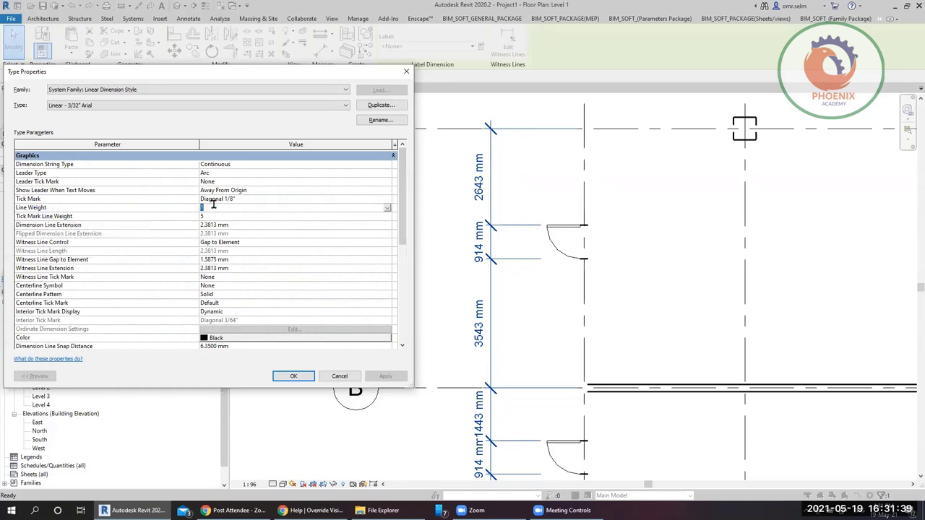
left_click(387, 208)
scroll(376, 224, "down", 3)
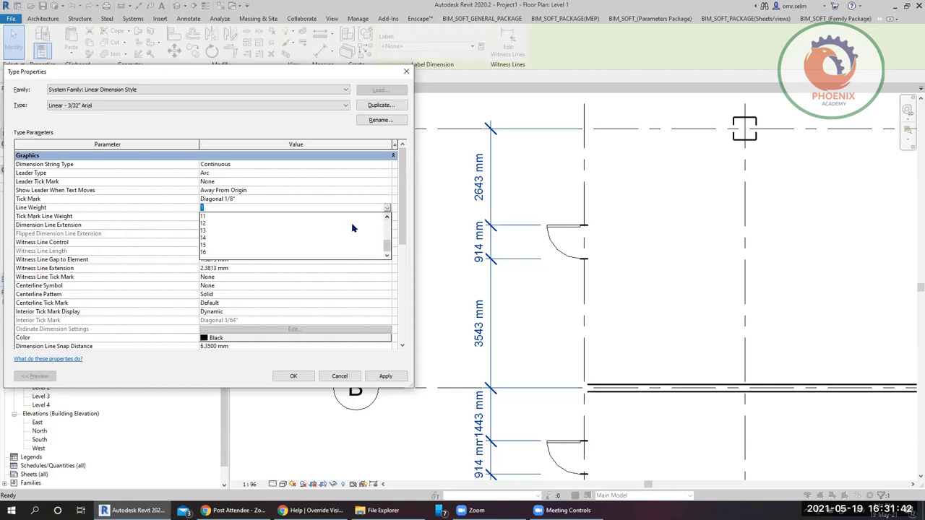
scroll(289, 224, "up", 3)
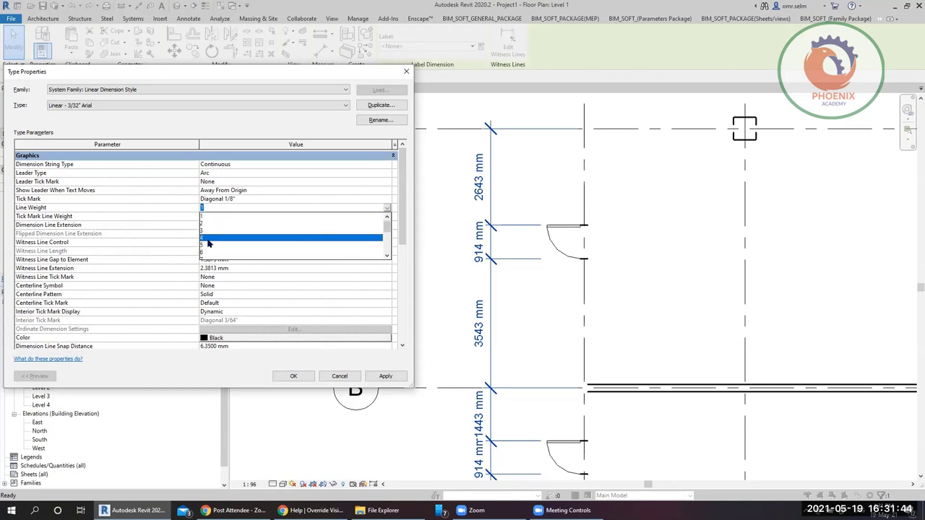
left_click(207, 238)
left_click(385, 377)
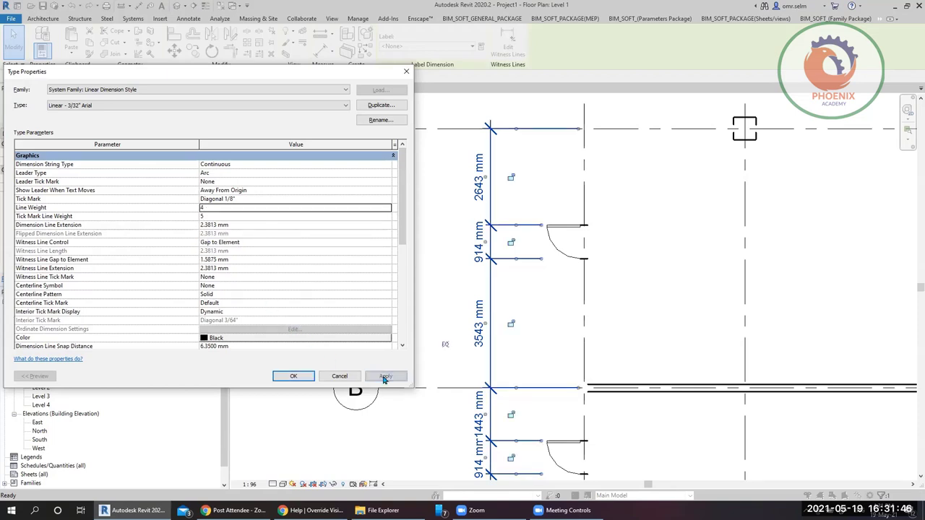
left_click(306, 378)
scroll(506, 174, "up", 5)
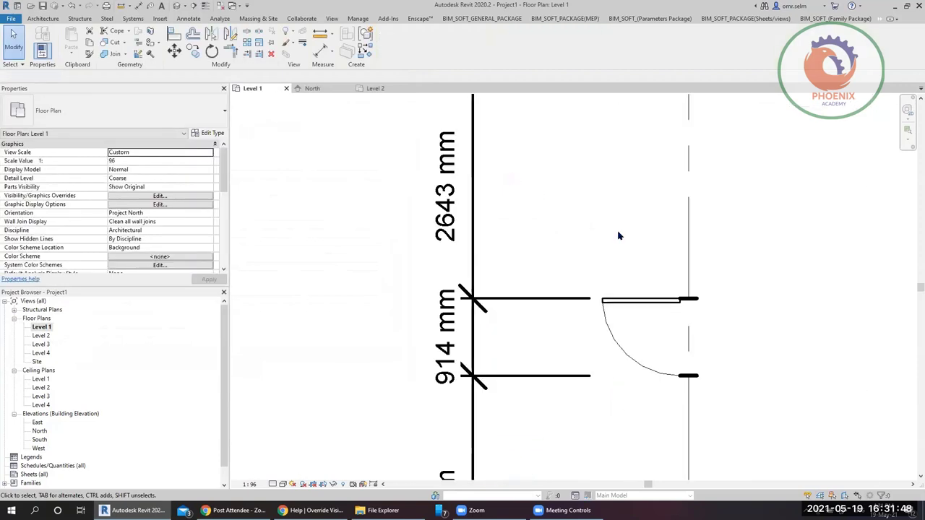
scroll(407, 202, "down", 5)
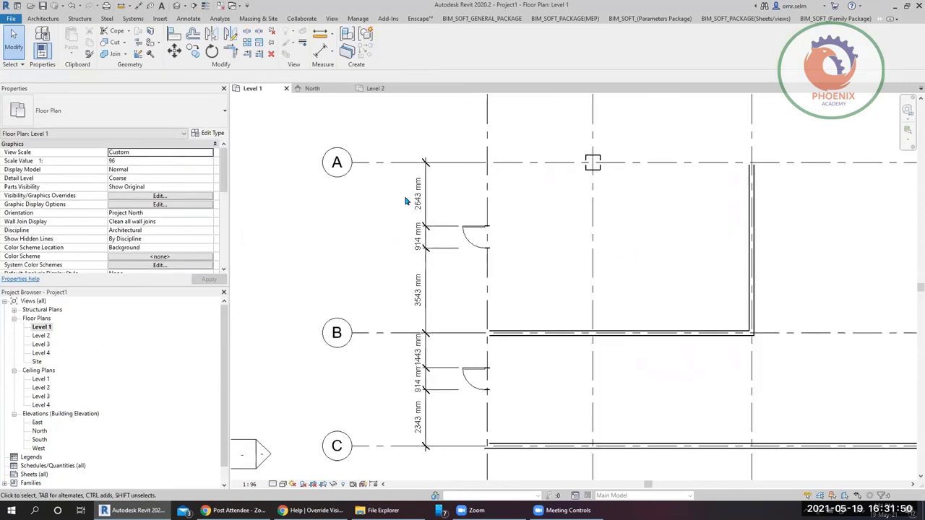
- Set the Line Weight of the vertical dimension string's type back to 1 and deselect the string
scroll(426, 249, "up", 3)
left_click(429, 252)
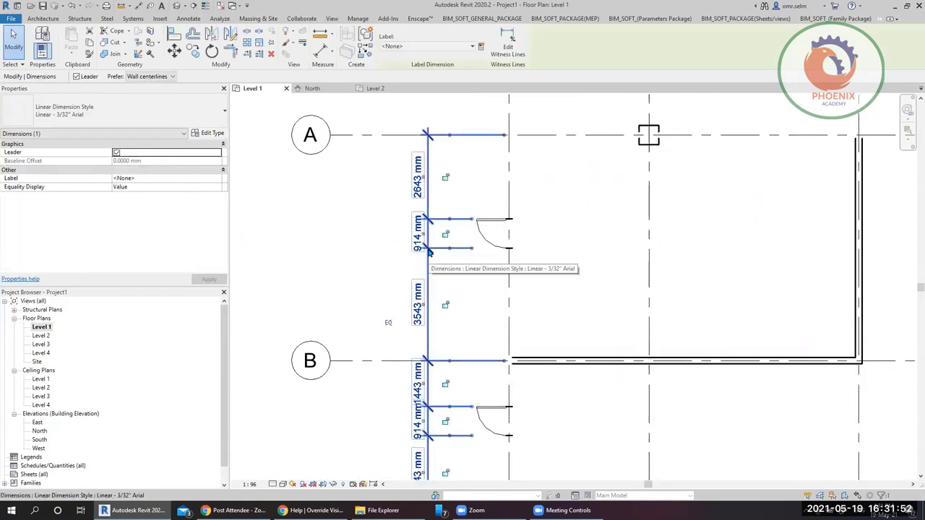
left_click(207, 132)
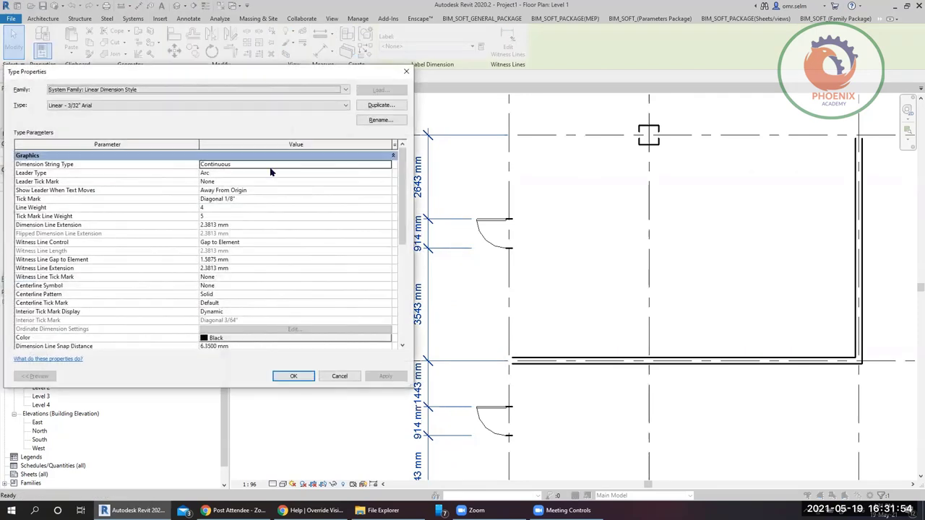
left_click(321, 208)
left_click(388, 209)
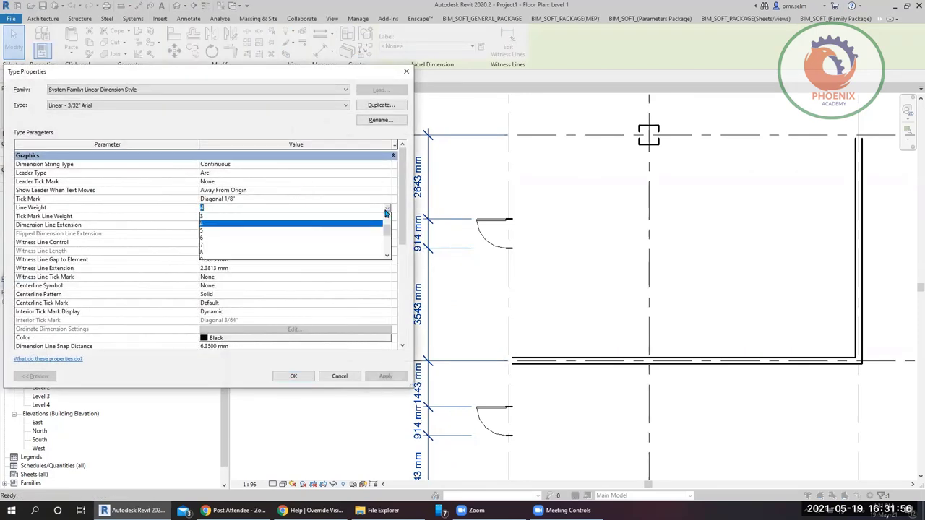
left_click(283, 246)
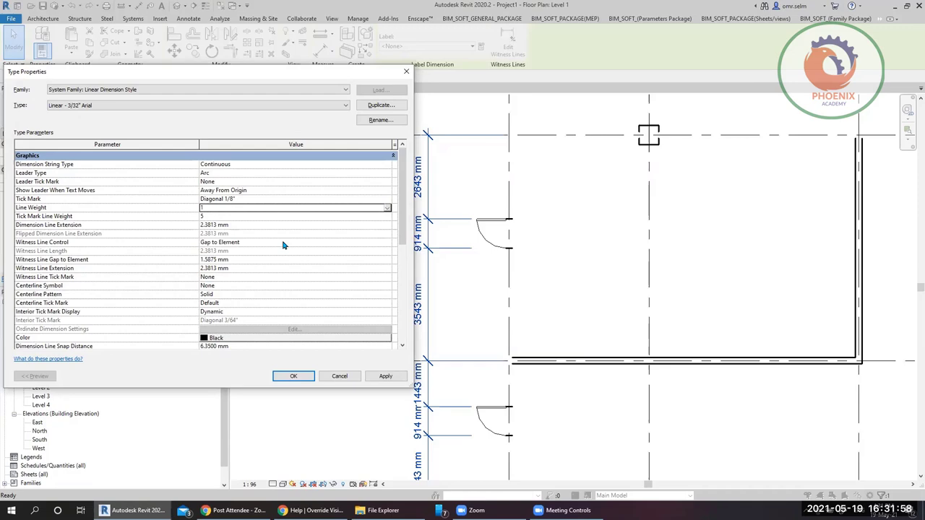
left_click(289, 375)
left_click(335, 236)
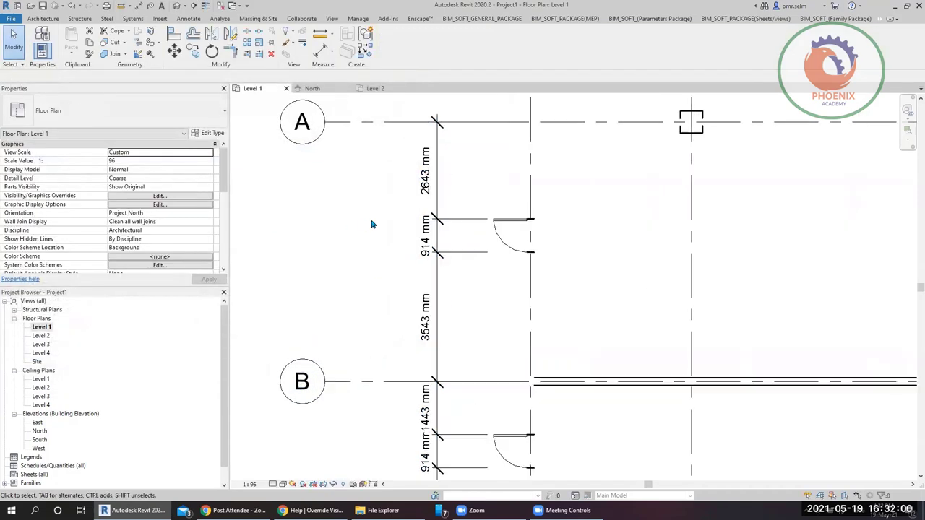
- Set the Tick Mark Line Weight of the vertical dimension string's type to 1 and apply it
scroll(372, 224, "up", 4)
scroll(372, 224, "down", 2)
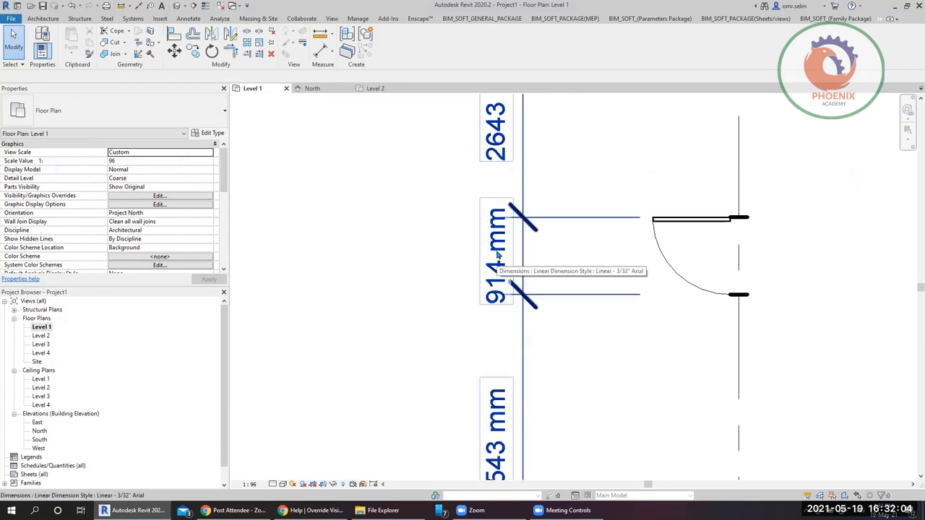
scroll(599, 264, "up", 2)
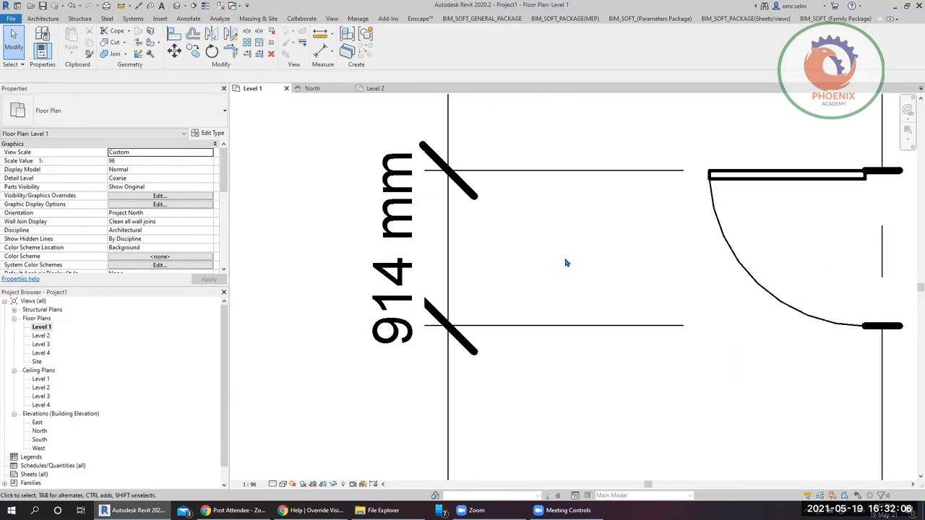
left_click(513, 171)
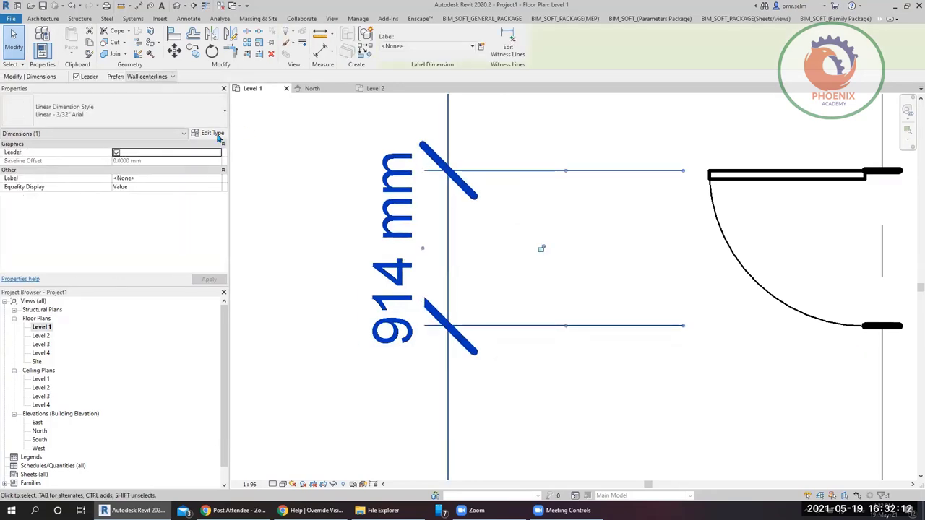
left_click(213, 134)
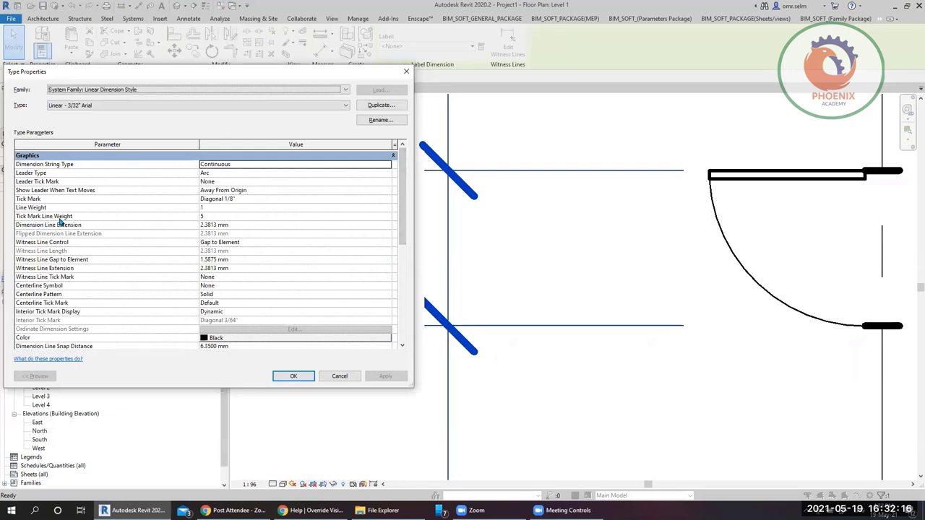
left_click(216, 216)
type("1")
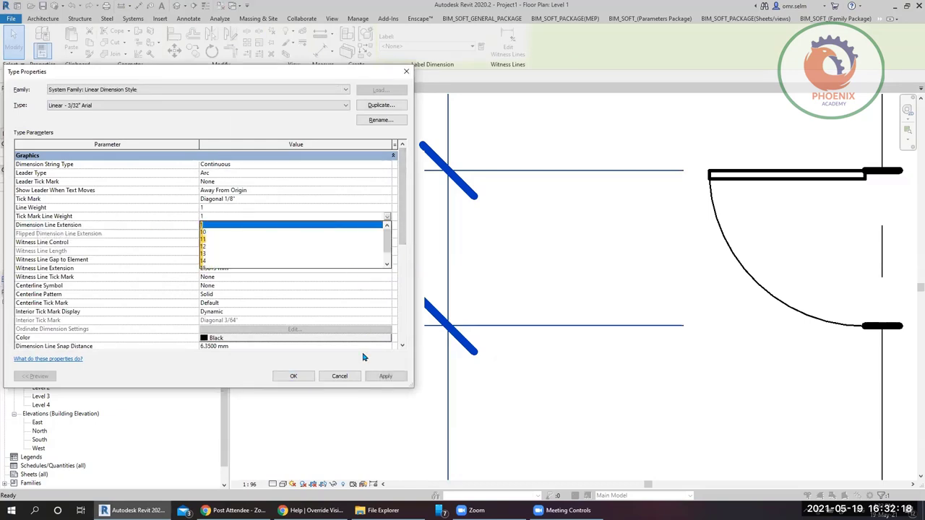
left_click(377, 376)
left_click(378, 376)
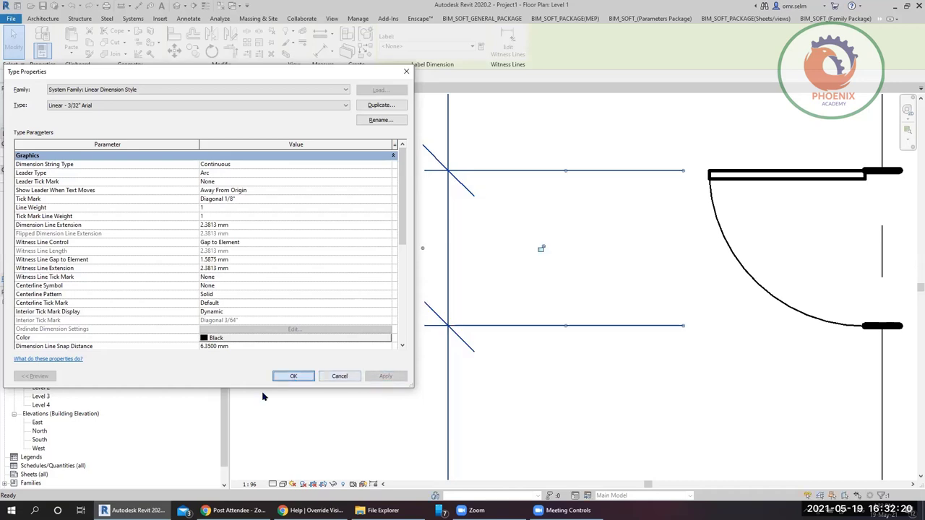
left_click(283, 377)
- Change the color of the vertical dimension string's type to grey RGB 192-192-192 and apply it
scroll(325, 141, "down", 3)
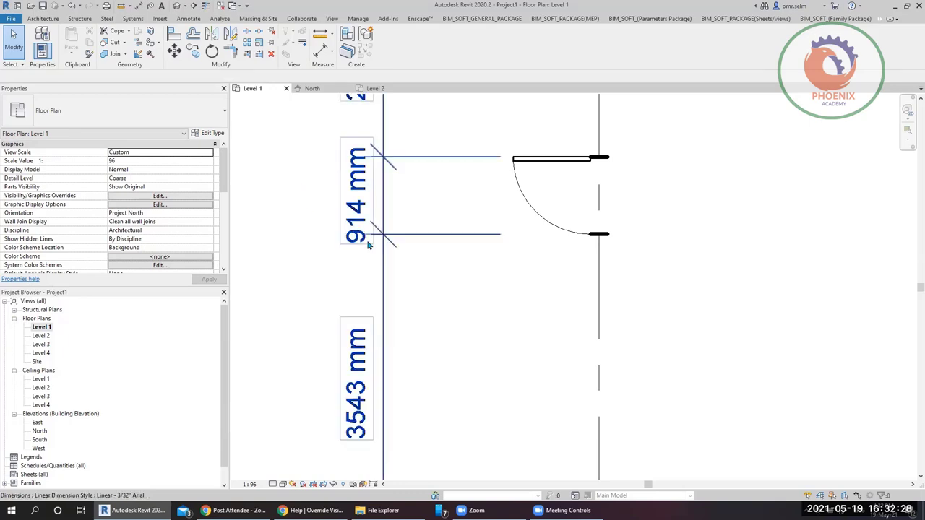
left_click(393, 239)
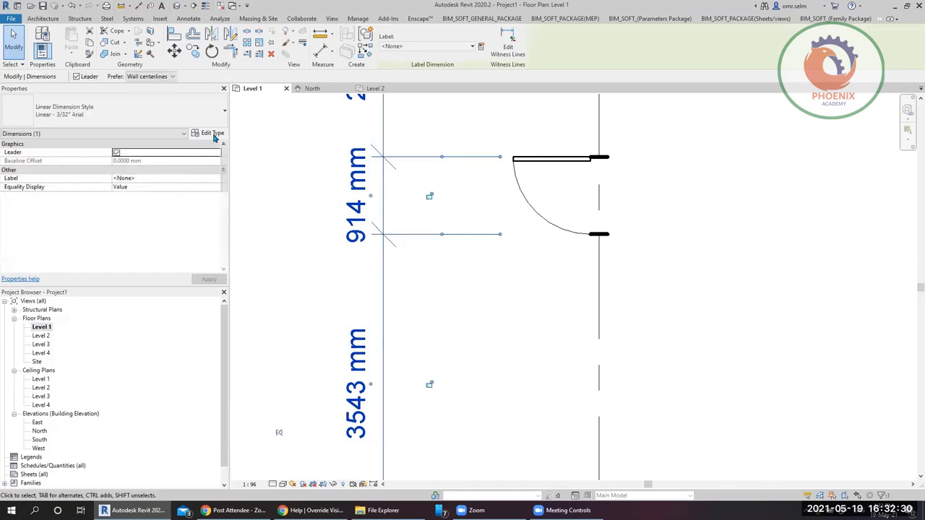
left_click(210, 133)
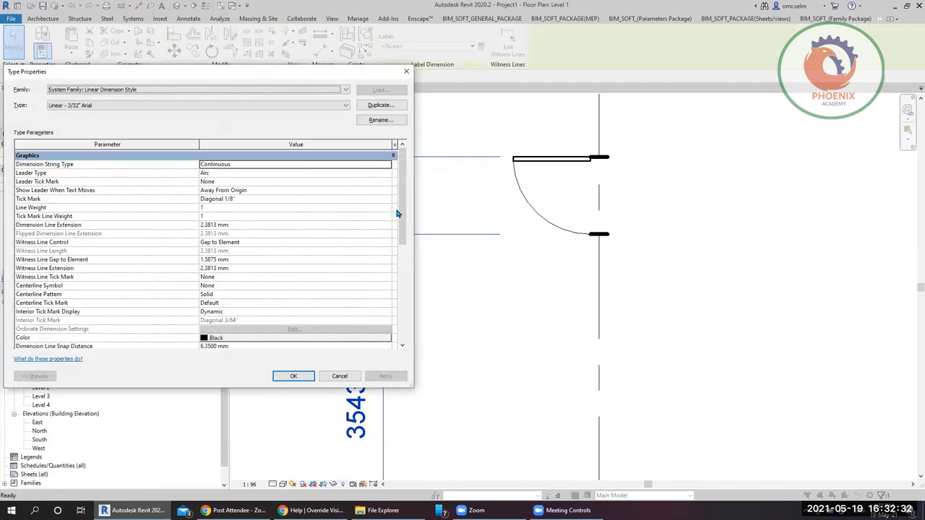
left_click_drag(397, 213, 399, 245)
left_click(261, 284)
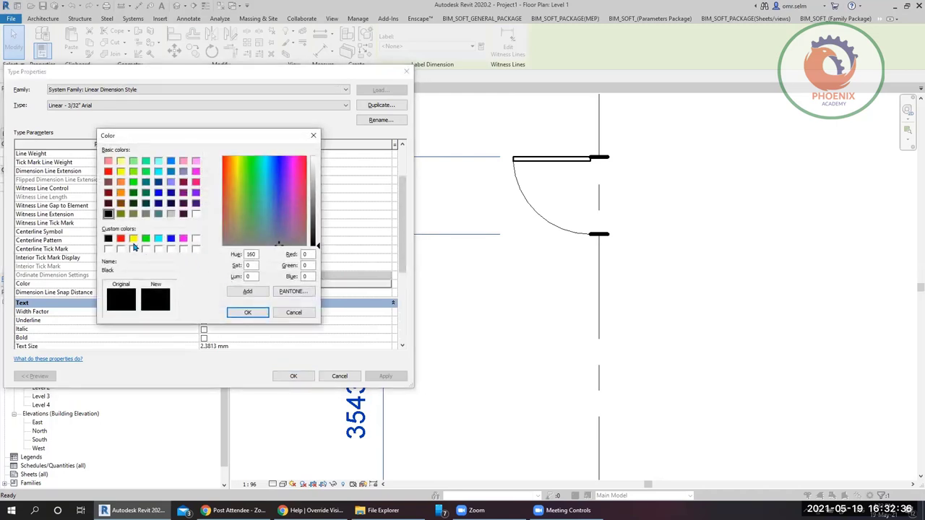
left_click(171, 215)
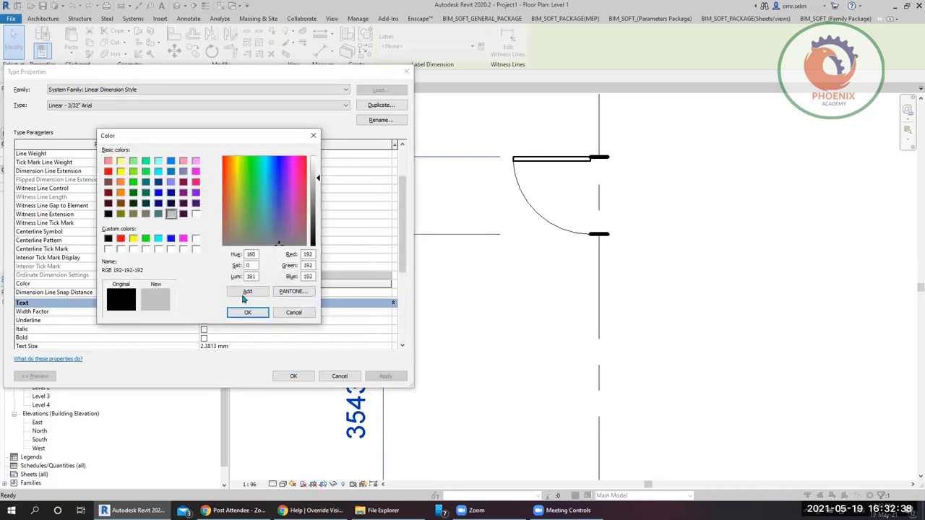
left_click(247, 313)
left_click(385, 375)
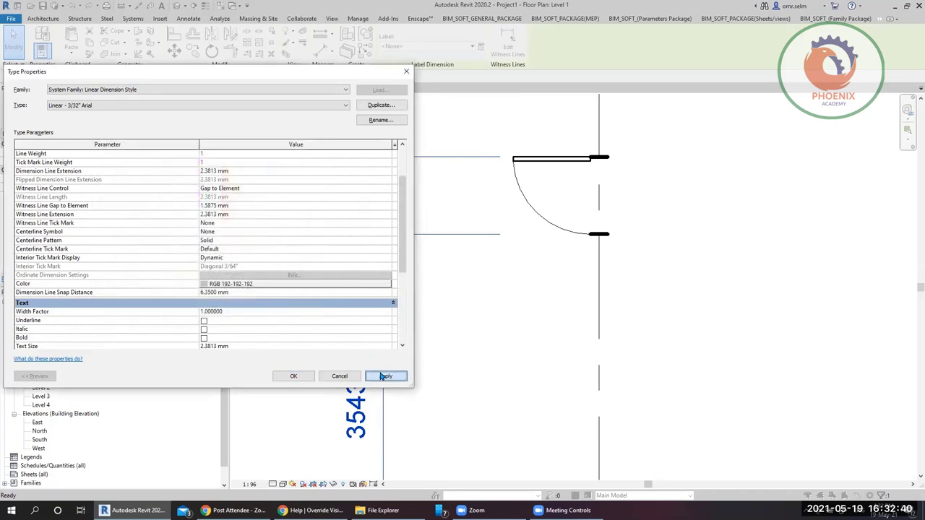
left_click_drag(309, 74, 142, 78)
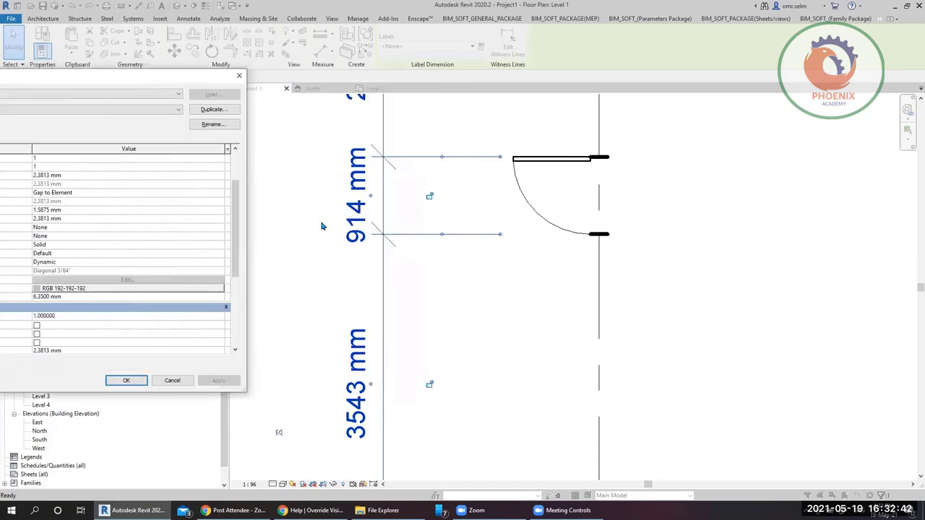
left_click(126, 381)
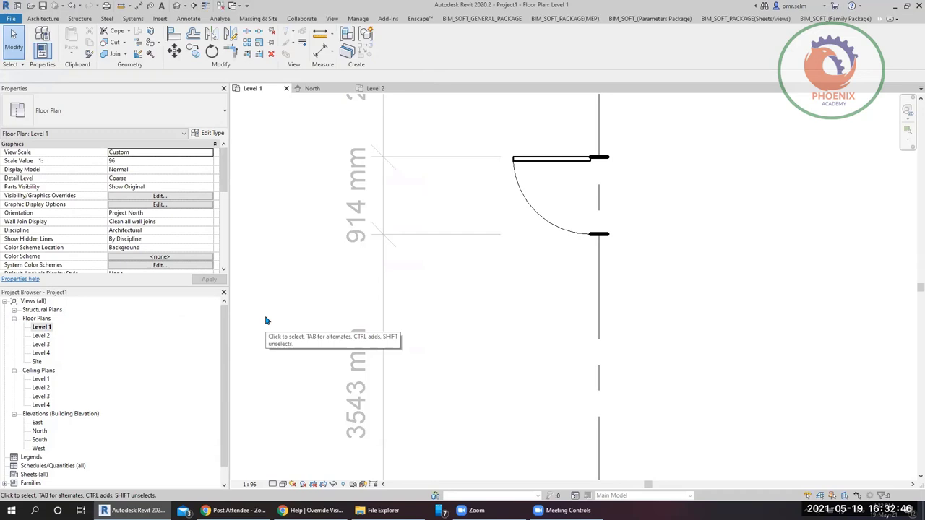
- Try the equality (EQ) constraint on the vertical dimension string beside grid 1 and undo it
scroll(276, 255, "down", 1)
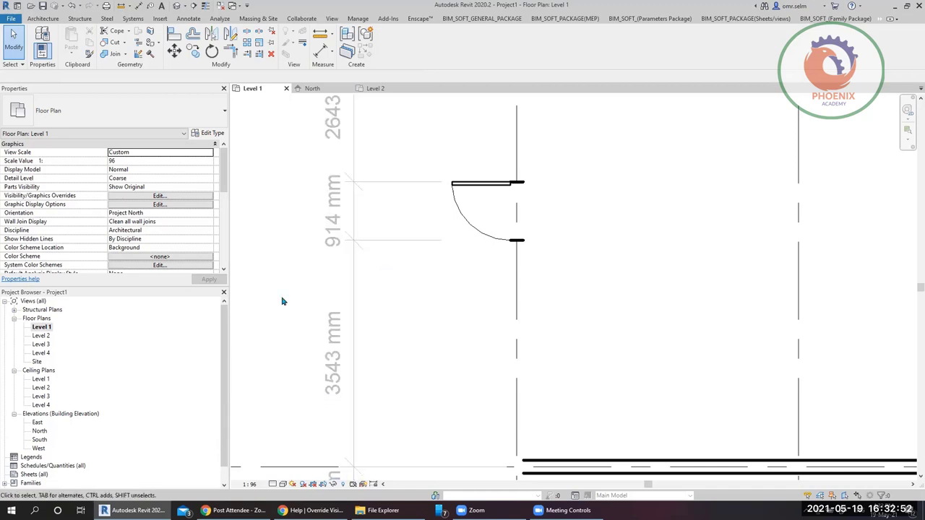
scroll(283, 301, "down", 2)
scroll(307, 205, "down", 3)
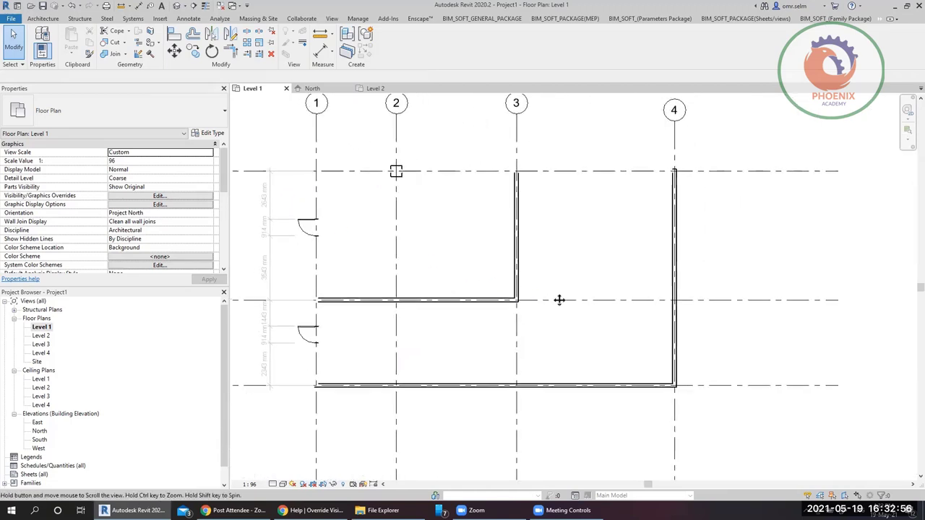
scroll(557, 299, "down", 1)
scroll(354, 291, "up", 1)
left_click(318, 272)
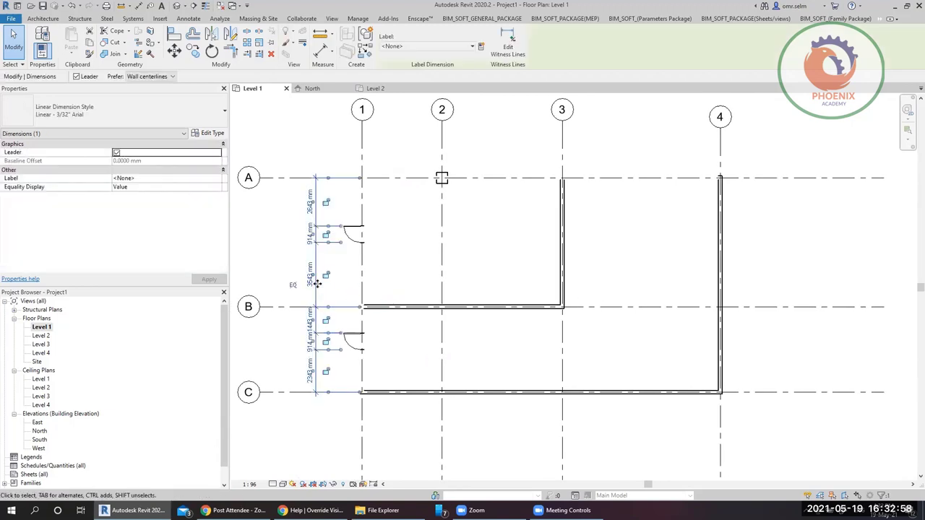
left_click(293, 284)
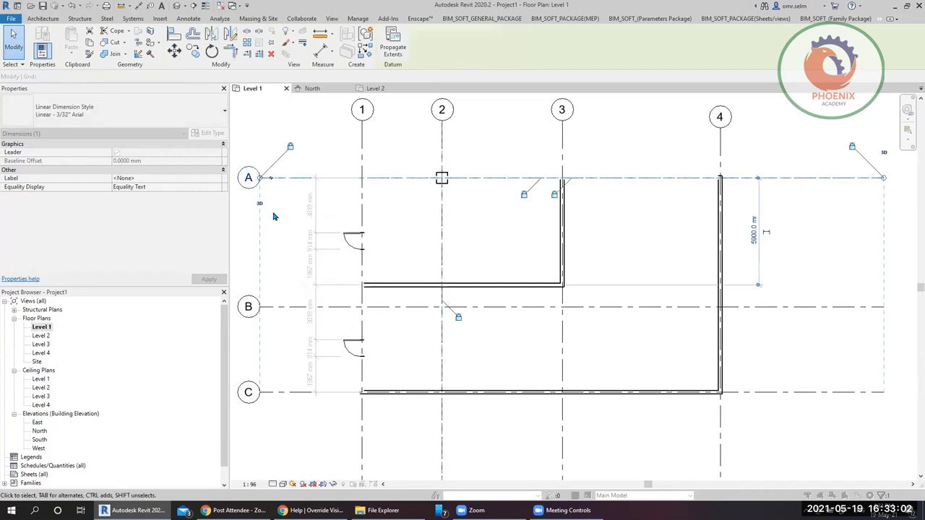
left_click(255, 229)
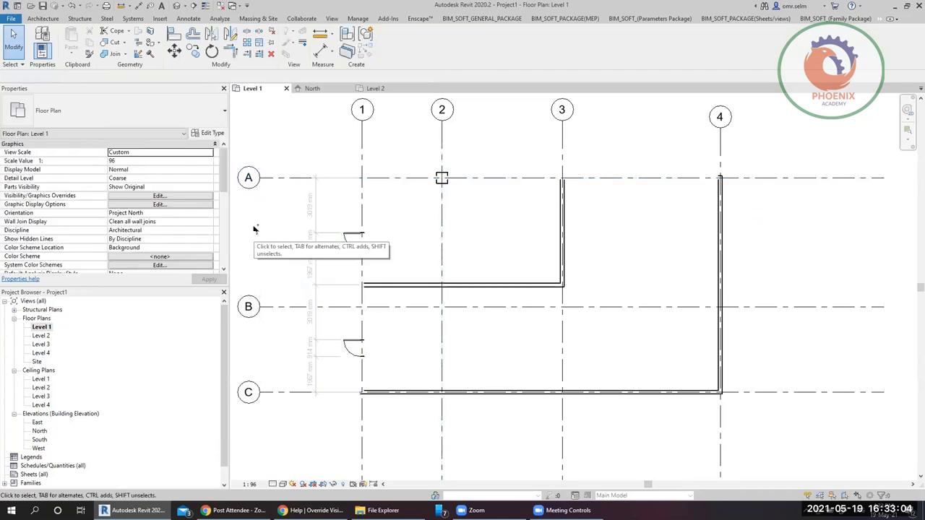
key("ctrl+z")
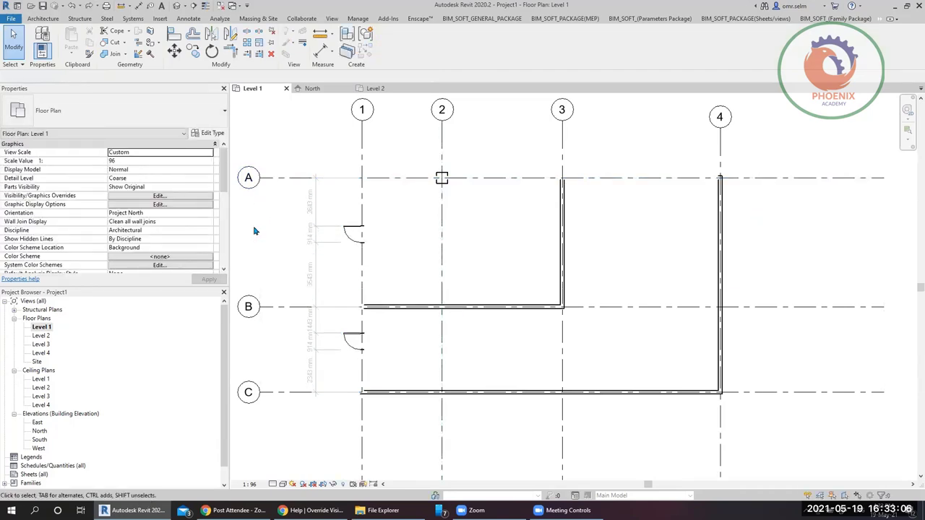
- Try a Text Size of 1 in the vertical dimension string's type, apply it, and inspect the dimension text at the upper door
left_click(312, 241)
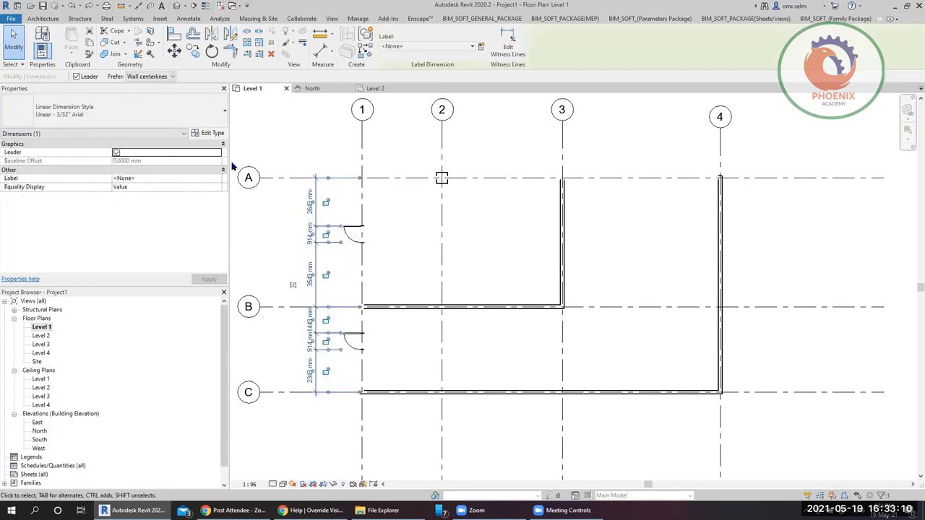
left_click(211, 134)
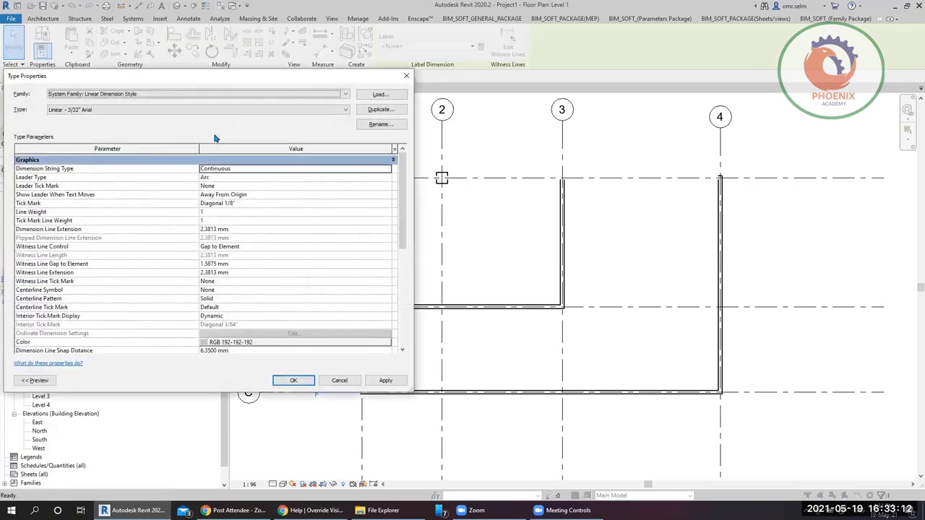
left_click_drag(402, 217, 396, 331)
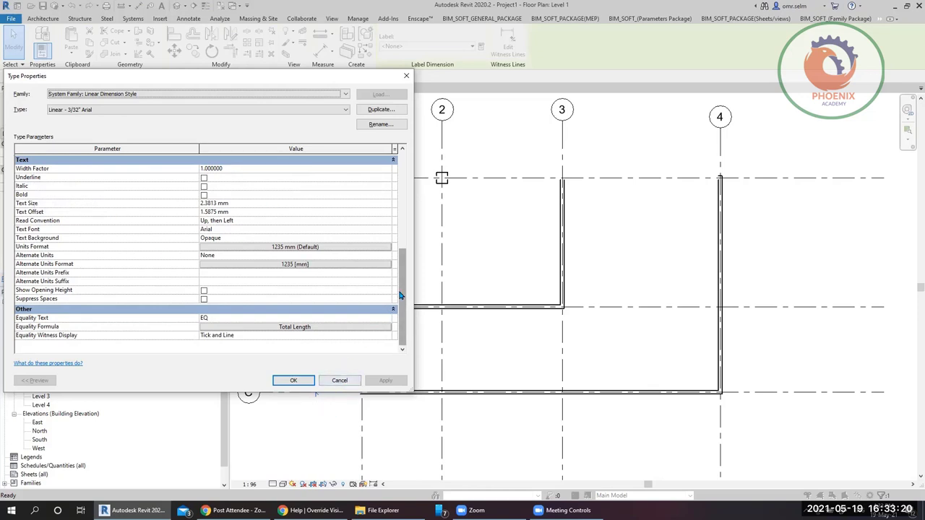
mouse_move(401, 295)
left_mouse_down()
mouse_move(401, 198)
mouse_move(401, 295)
left_mouse_up()
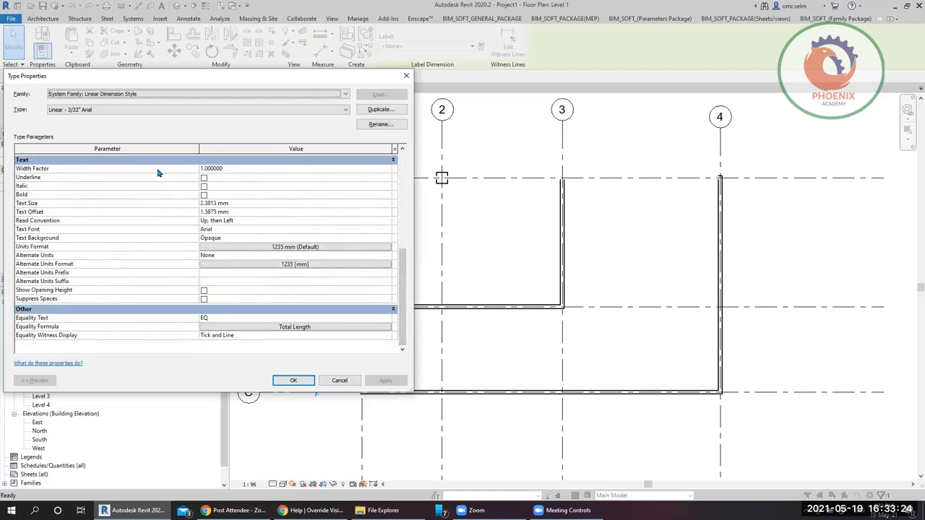
left_click(228, 205)
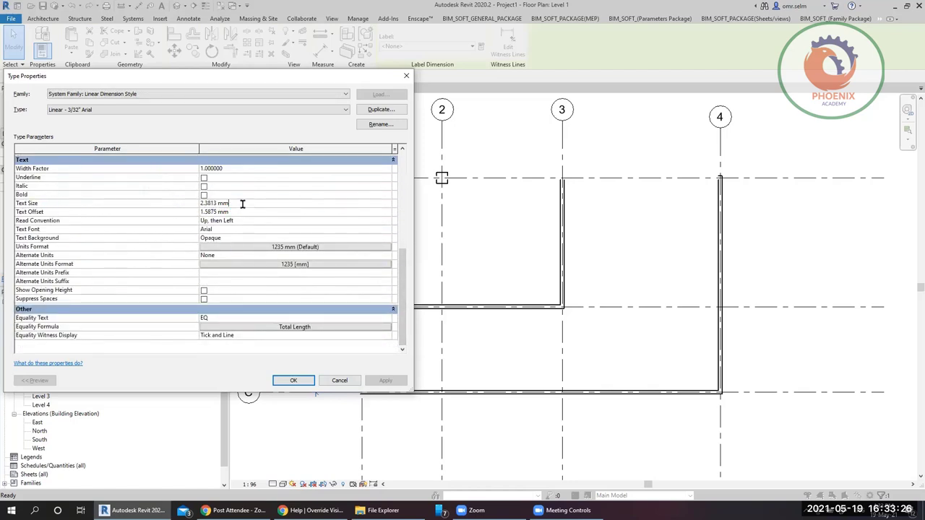
left_click_drag(239, 203, 182, 202)
type("1")
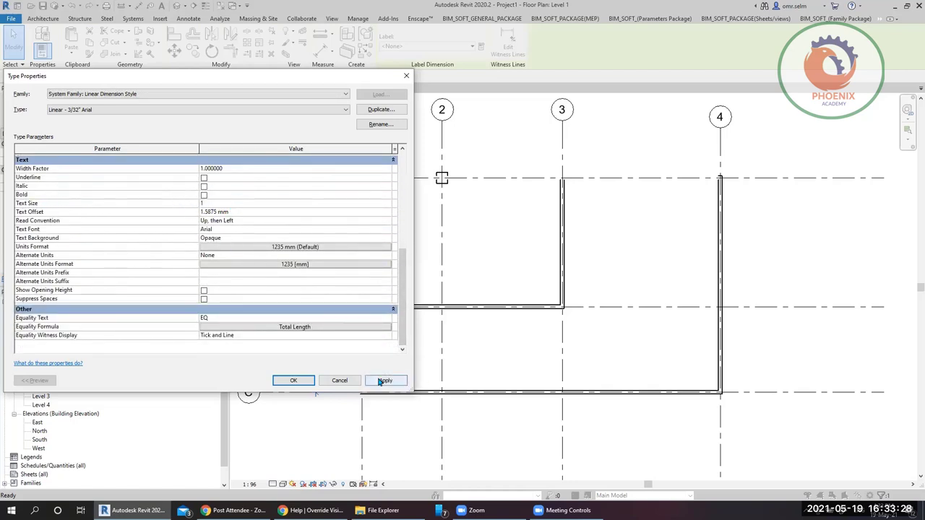
left_click(386, 380)
left_click(294, 381)
scroll(264, 223, "up", 3)
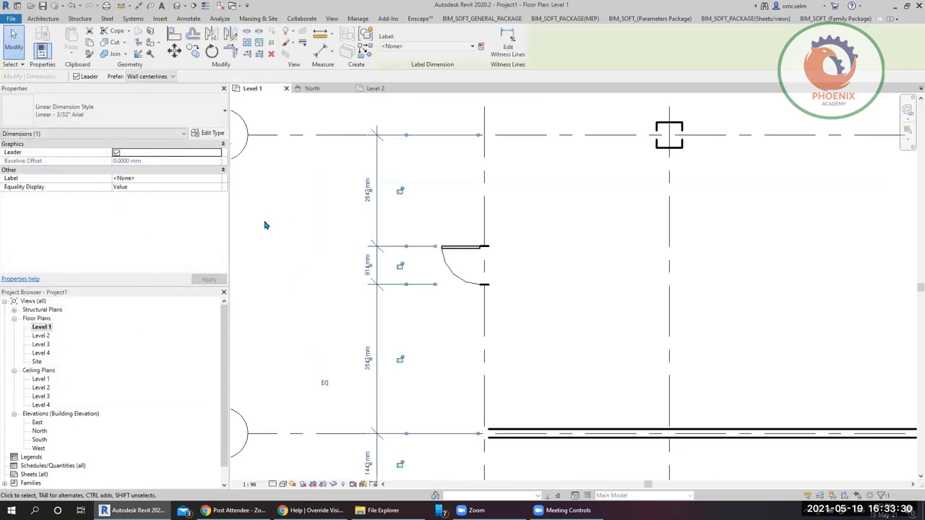
left_click(340, 264)
scroll(352, 293, "up", 2)
scroll(352, 293, "up", 2)
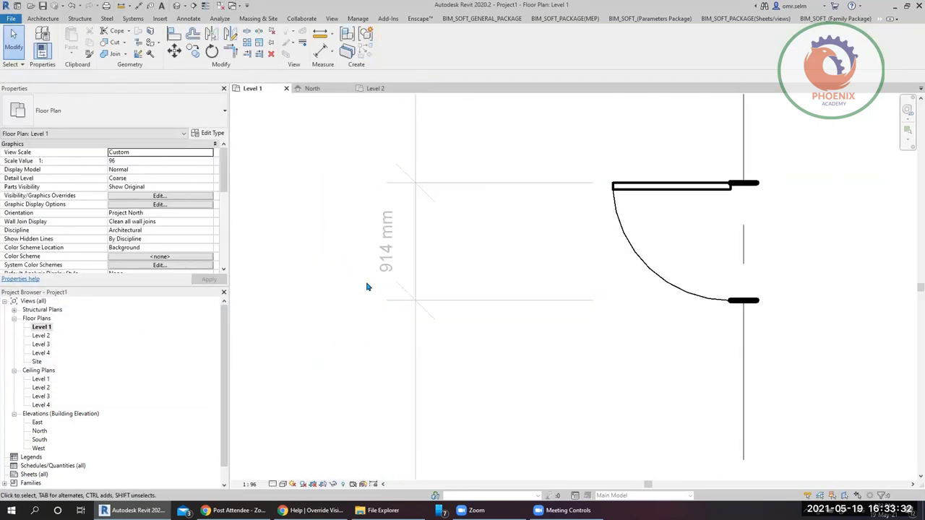
scroll(280, 250, "down", 4)
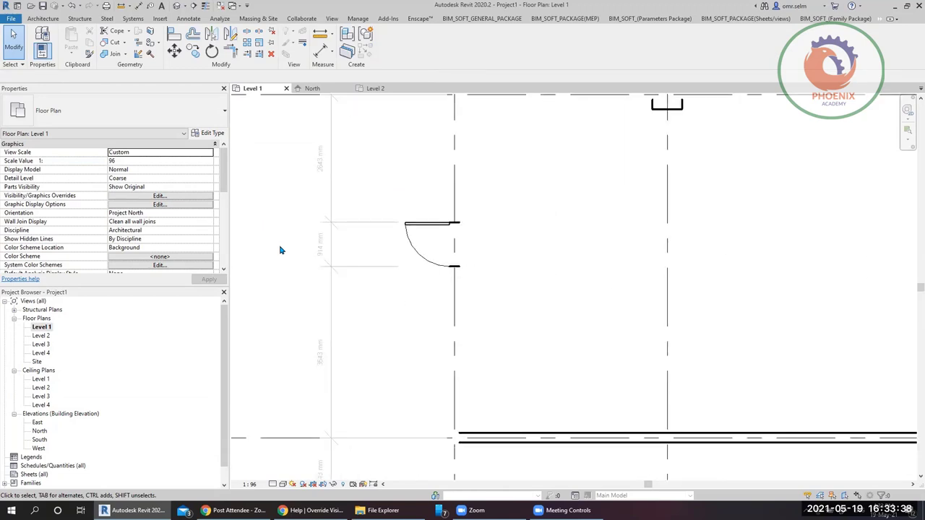
- Dismiss the save reminder without saving and undo the text size and grey color changes of the dimension type
scroll(285, 223, "down", 4)
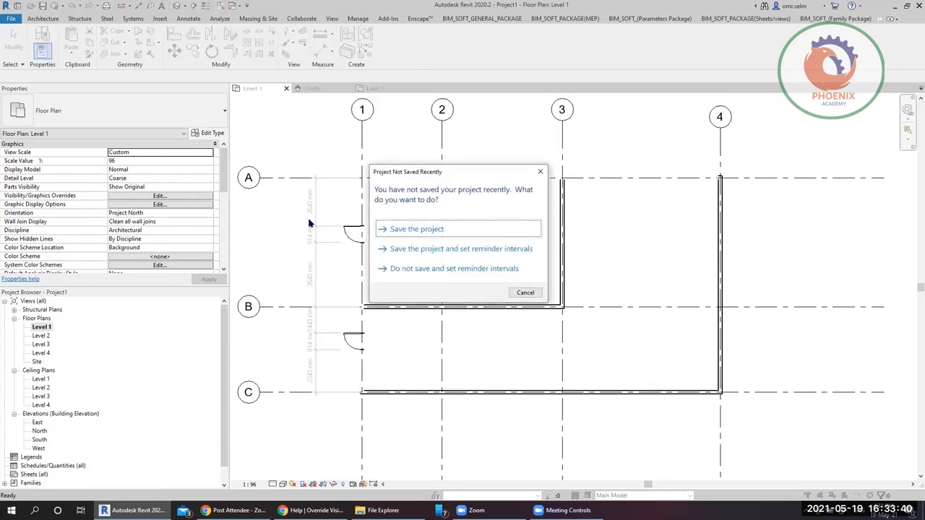
left_click(520, 293)
scroll(299, 189, "up", 4)
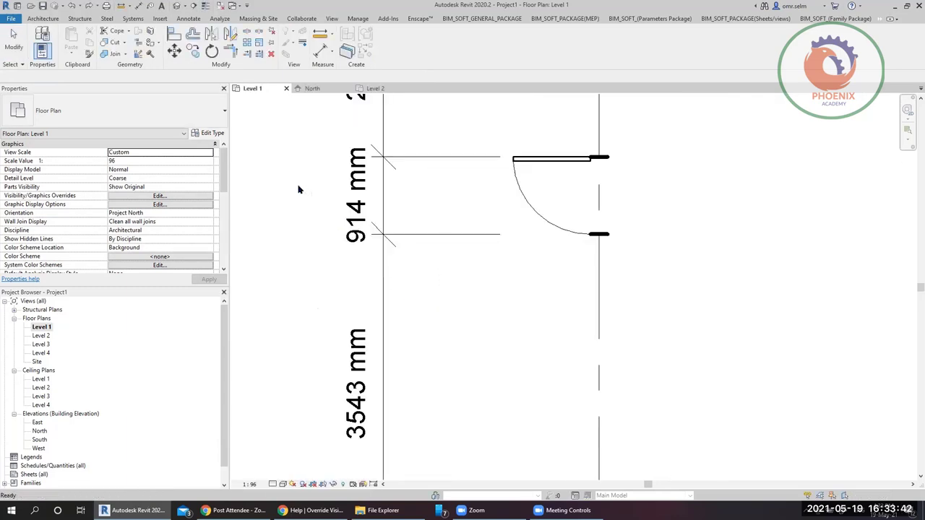
scroll(299, 189, "down", 4)
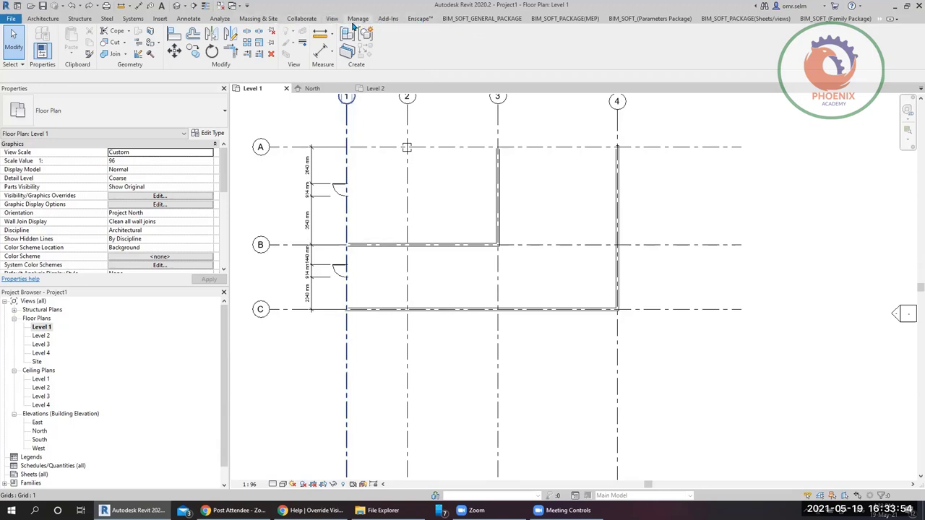
- Examine the line weights, color, pattern and material of the Walls category in Object Styles and close without changes
left_click(357, 20)
left_click(64, 45)
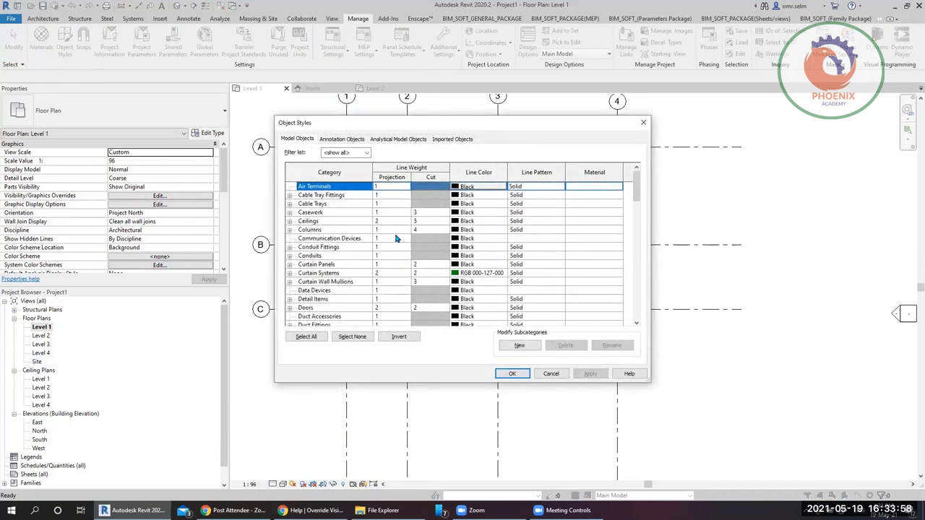
scroll(354, 298, "down", 5)
scroll(352, 300, "down", 15)
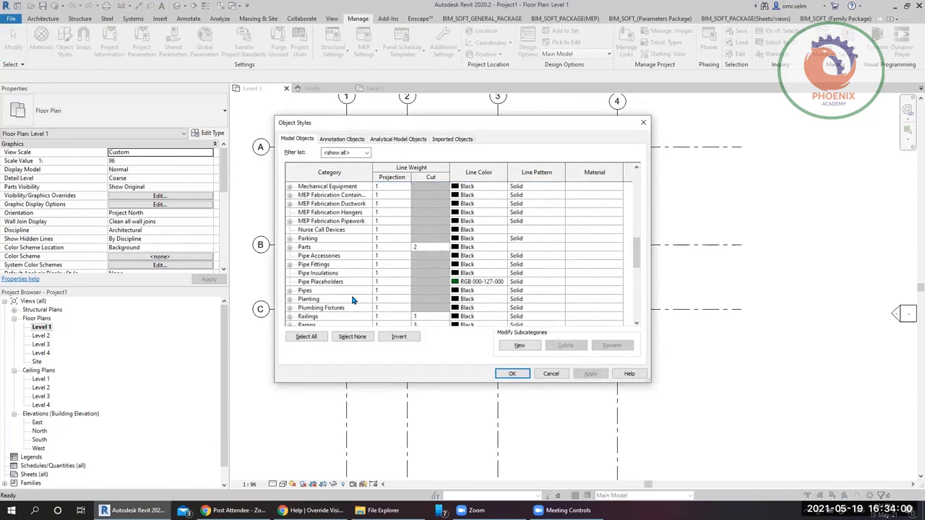
left_click(335, 299)
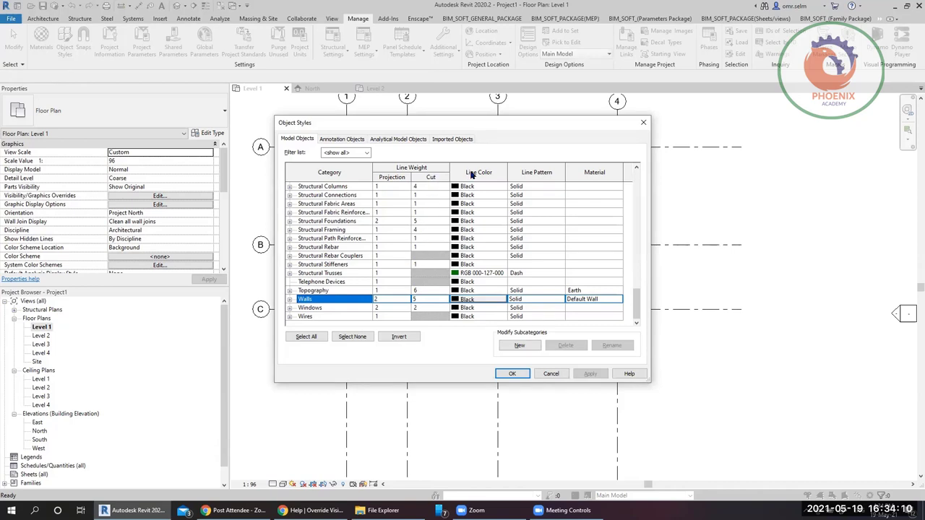
left_click(563, 302)
left_click(553, 374)
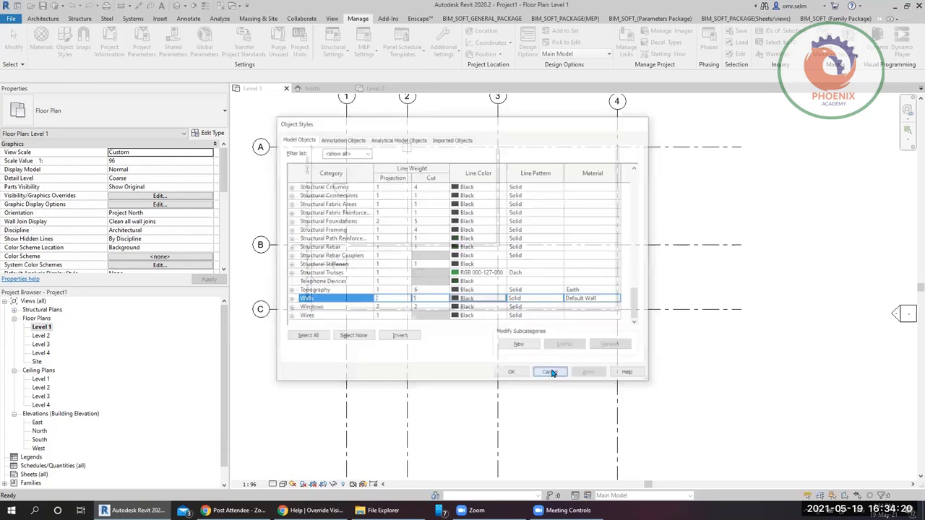
- Review the view's visual style options and the Walls category in Object Styles once more without changing anything
left_click(274, 484)
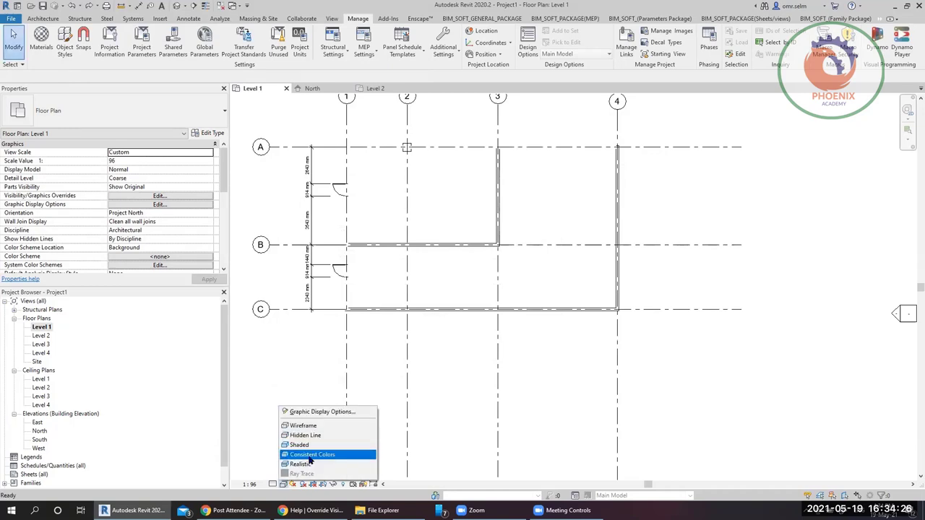
left_click(256, 437)
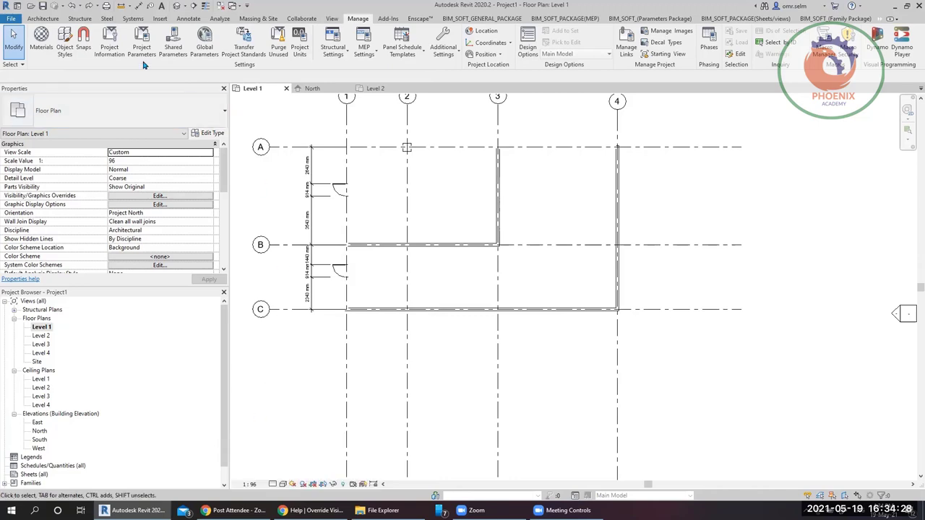
left_click(65, 49)
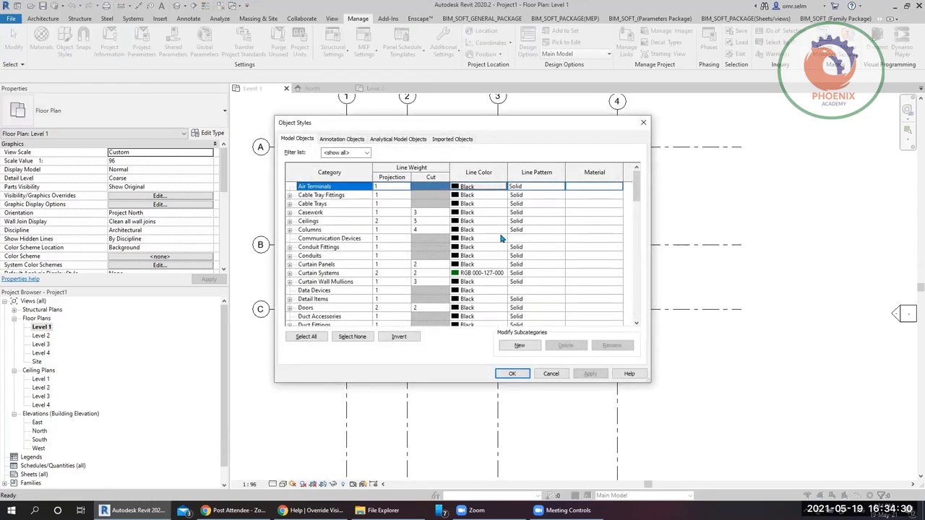
left_click_drag(638, 190, 638, 307)
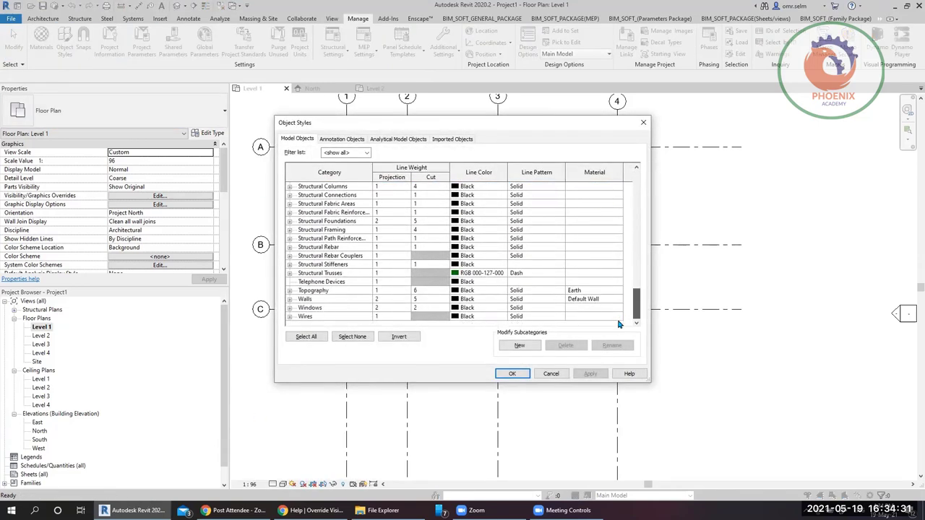
left_click(318, 301)
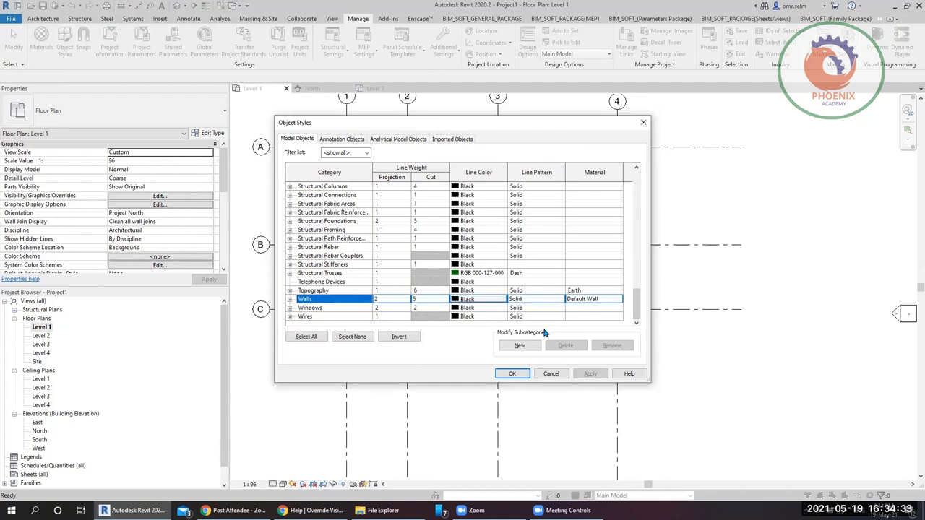
left_click(547, 373)
left_click(302, 334)
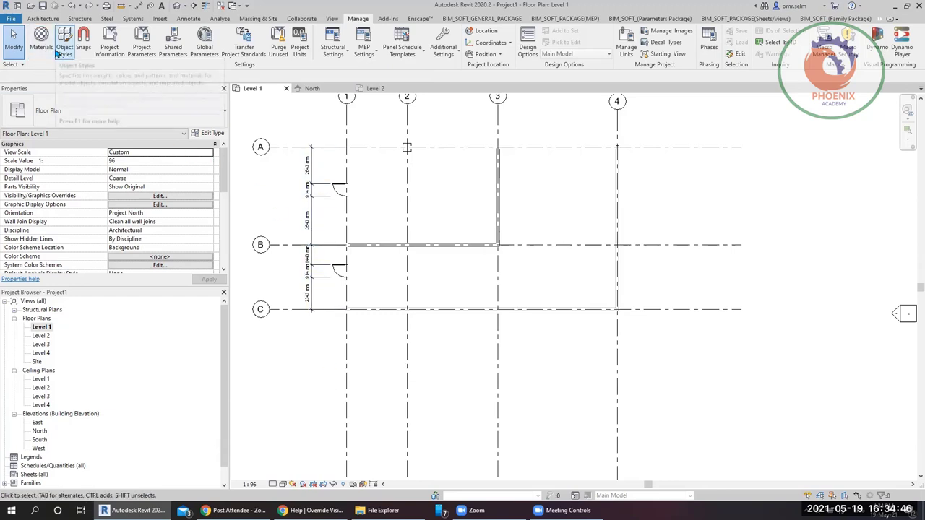
- Turn on Halftone for the Walls category in the Level 1 plan's Visibility/Graphic Overrides and check the walls
key("v")
key("v")
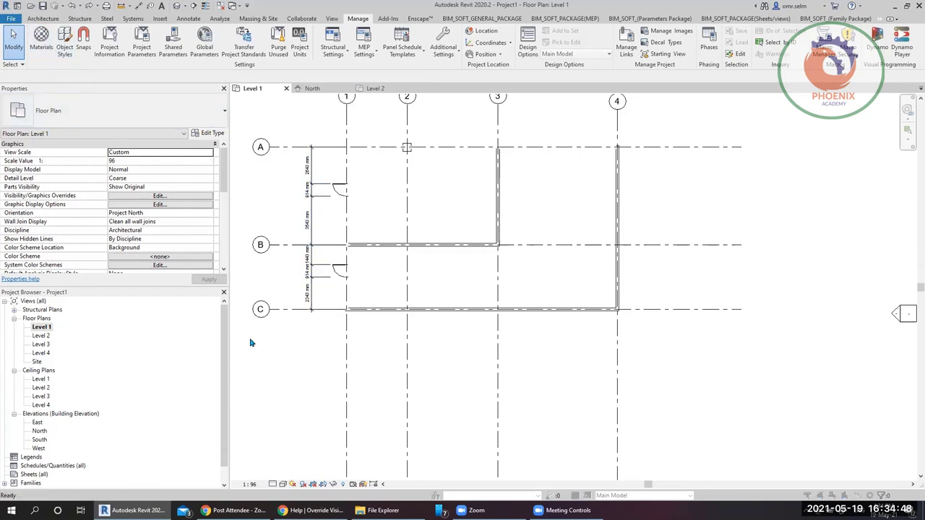
scroll(549, 150, "down", 15)
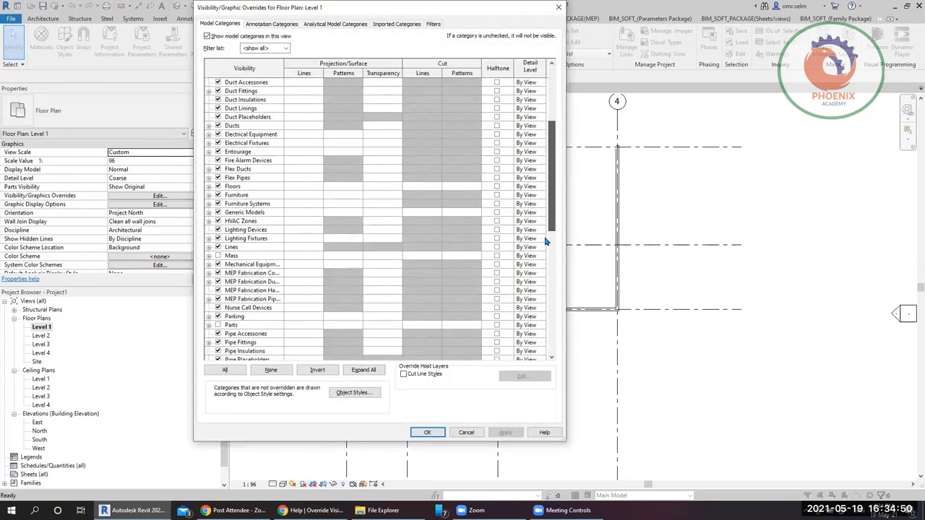
left_click(248, 334)
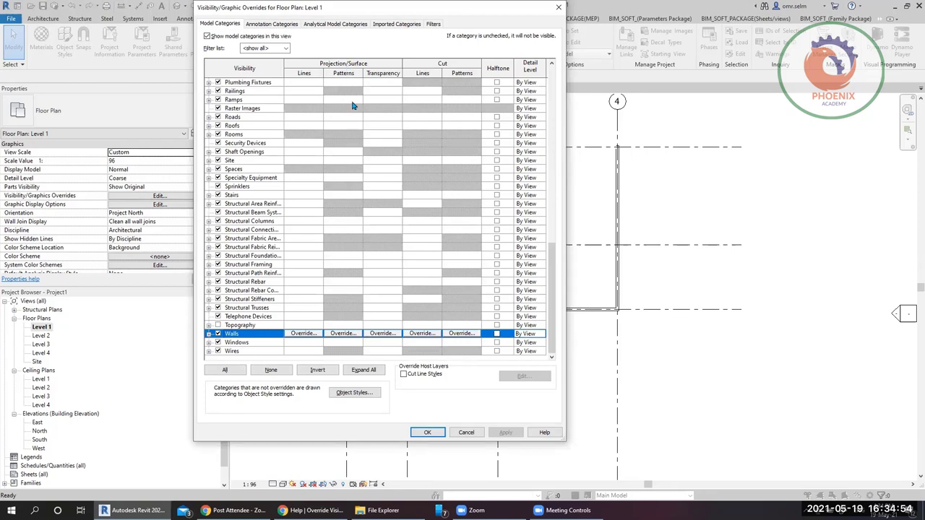
left_click(496, 334)
left_click(436, 432)
scroll(595, 252, "up", 3)
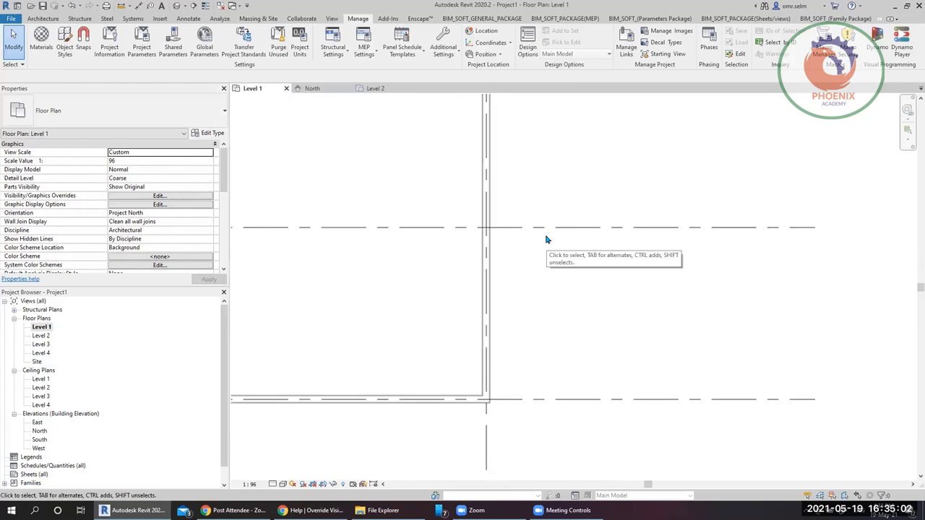
scroll(535, 260, "down", 5)
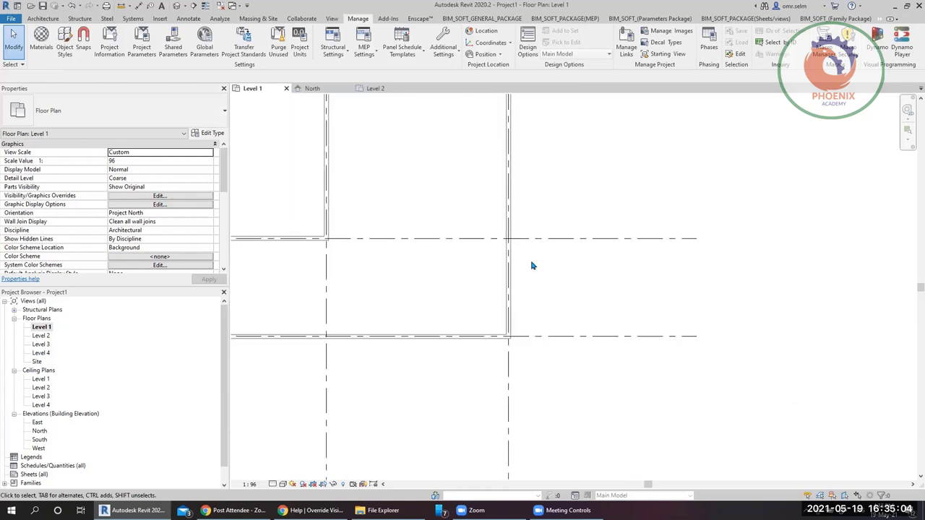
scroll(332, 289, "up", 3)
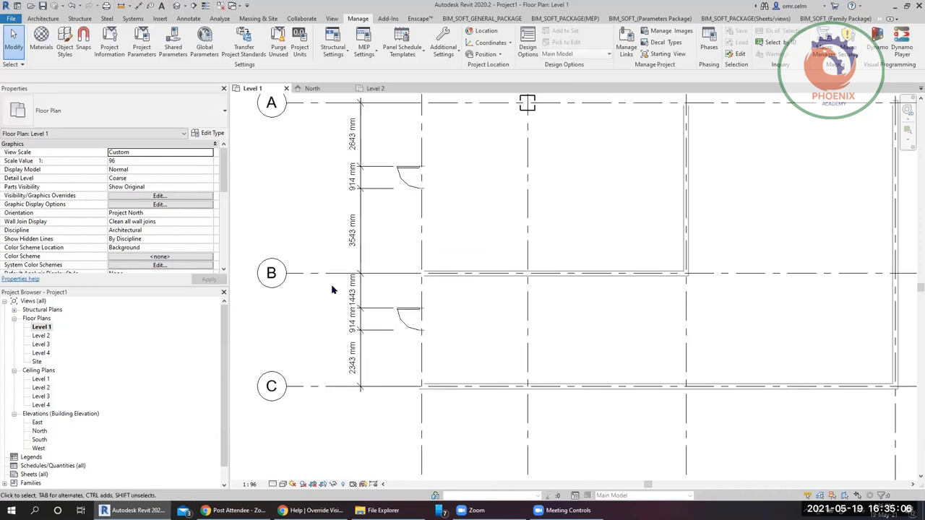
- Apply the equality (EQ) constraint to the vertical dimension string beside grid 1, removing the violated constraints, and deselect the string
left_click(359, 226)
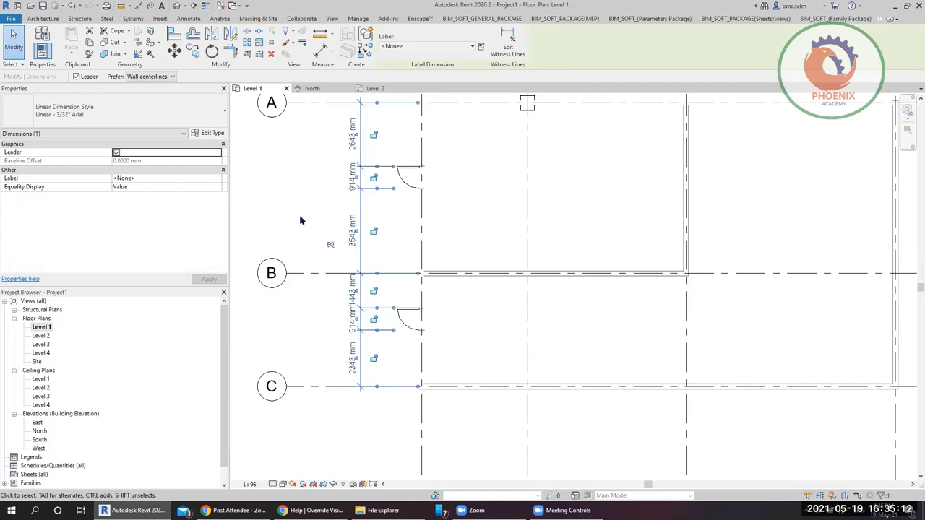
left_click(331, 247)
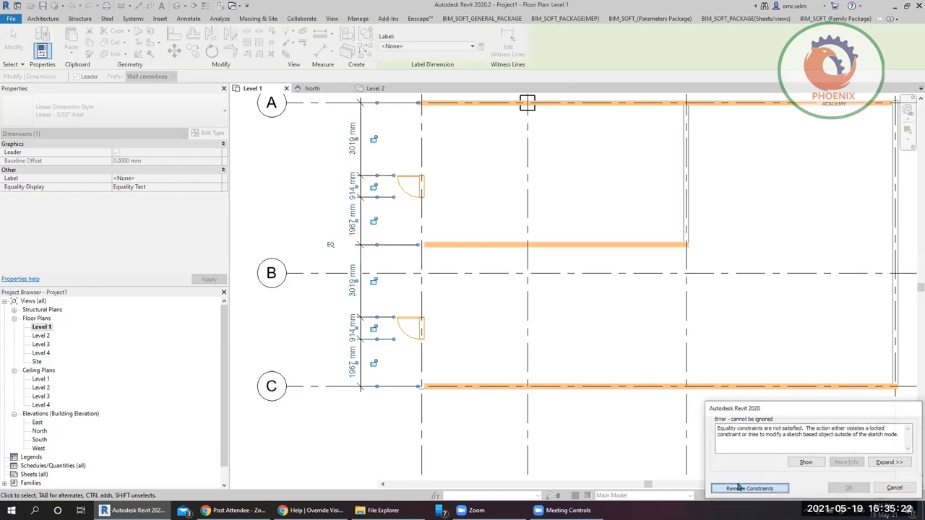
left_click(752, 489)
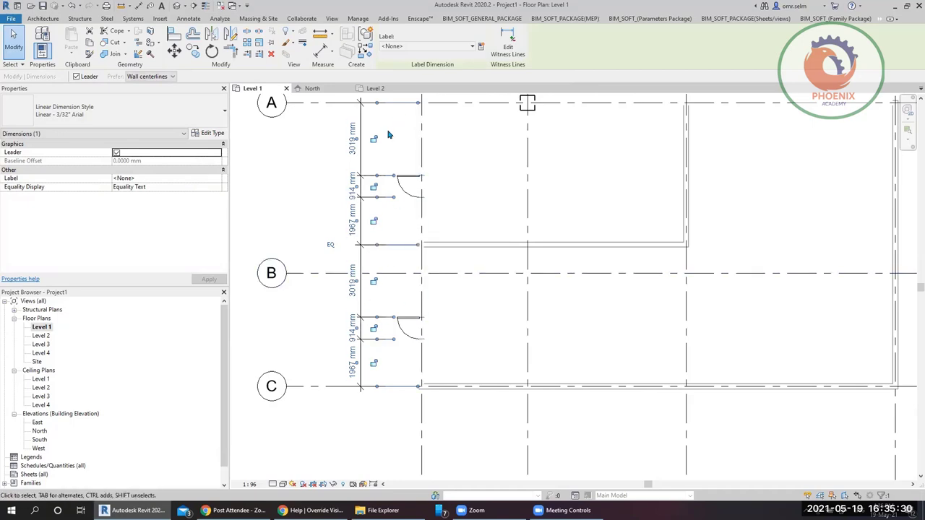
left_click(311, 202)
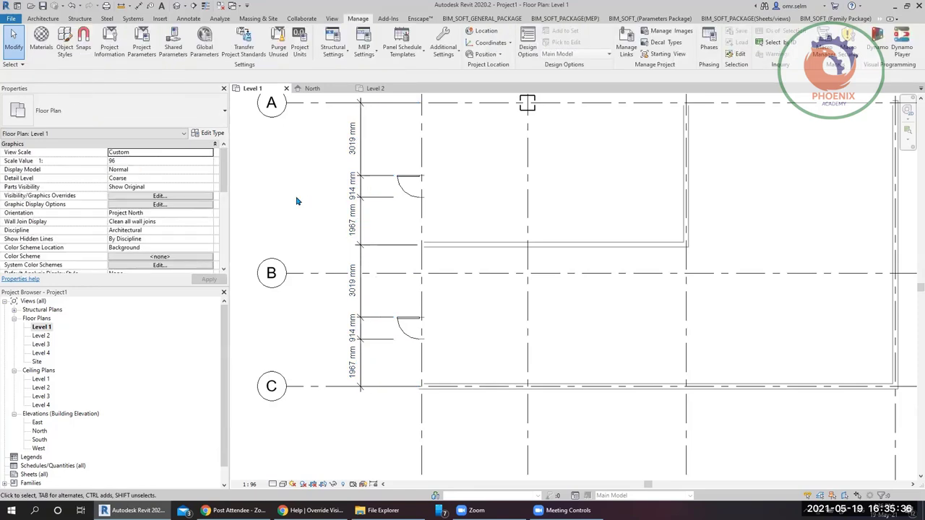
- Try toggling the equality constraint on the vertical dimension string again, resolve the constraint error, and deselect the string
left_click(353, 209)
left_click(331, 245)
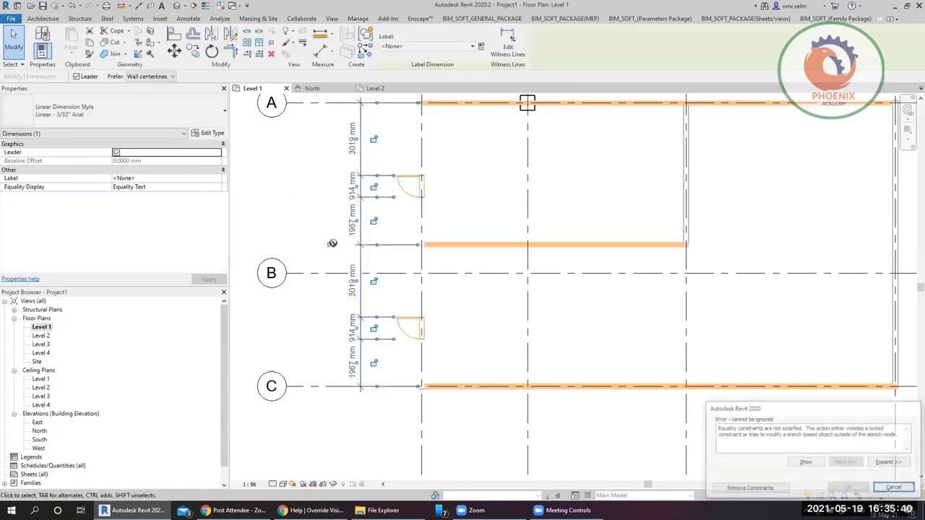
left_click(732, 489)
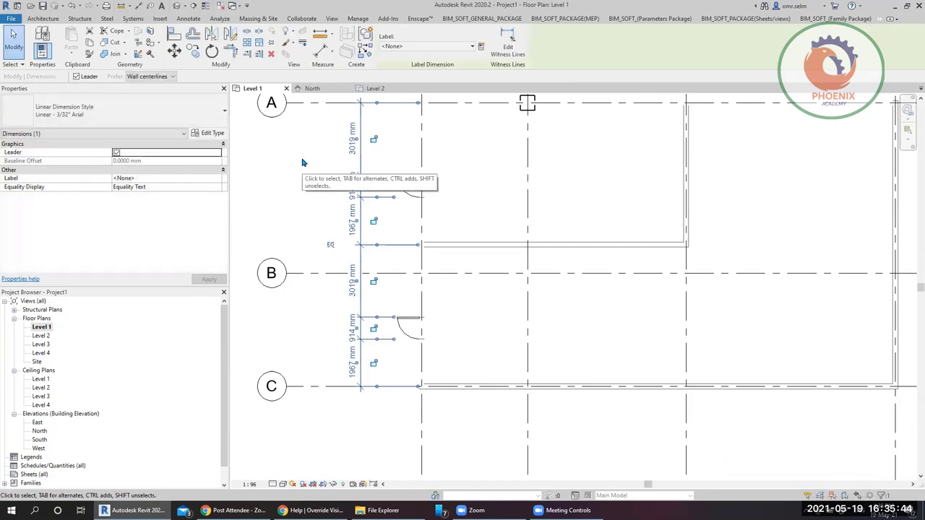
middle_click_drag(641, 281, 561, 225)
scroll(442, 234, "down", 3)
left_click(314, 190)
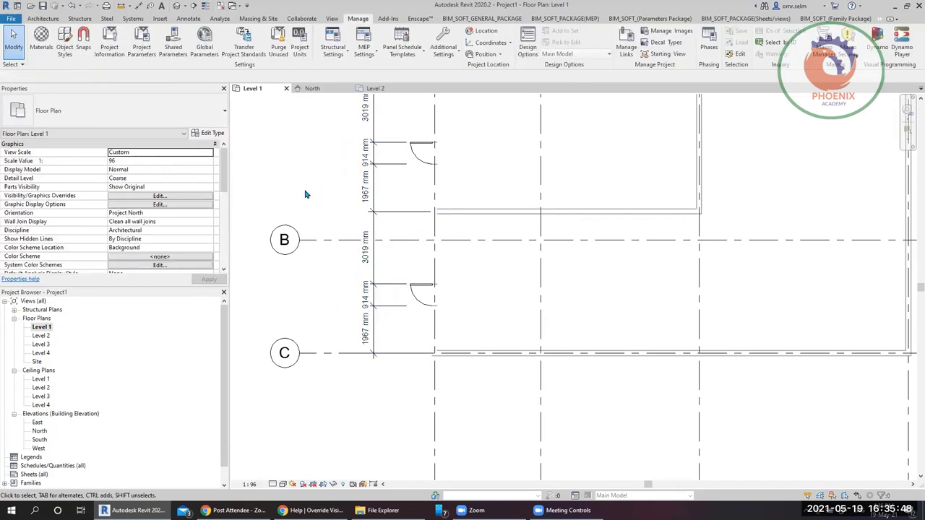
- In the type properties of the vertical dimension string near grid B, set the dimension color to grey RGB 192-192-192
scroll(415, 248, "up", 4)
left_click(438, 236)
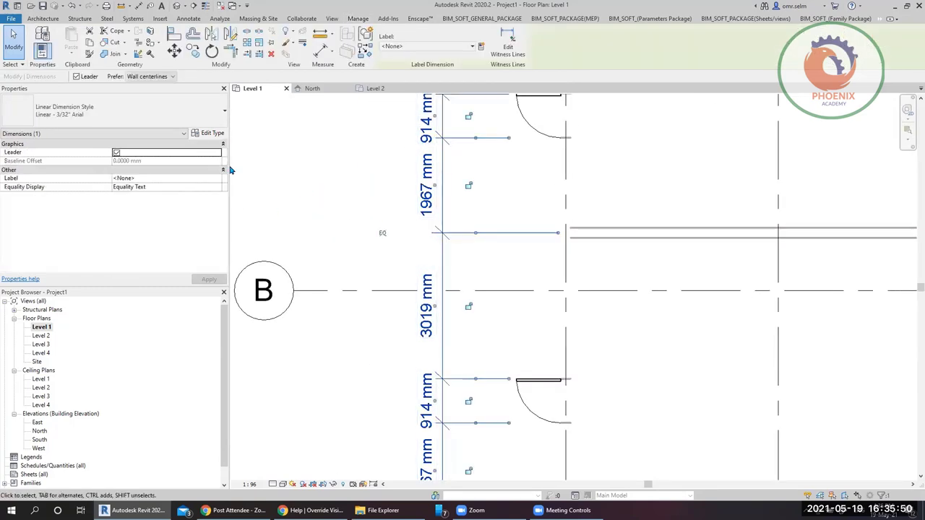
left_click(211, 134)
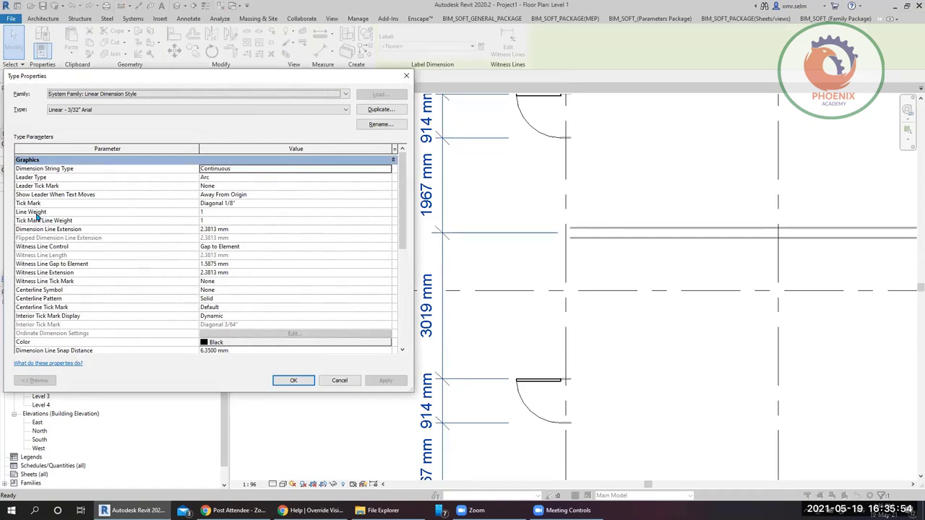
left_click(211, 211)
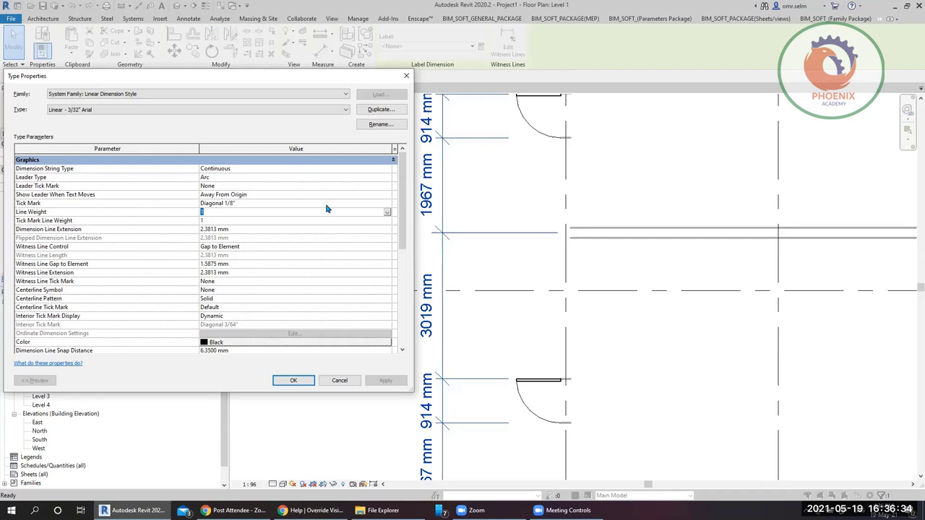
scroll(401, 217, "down", 4)
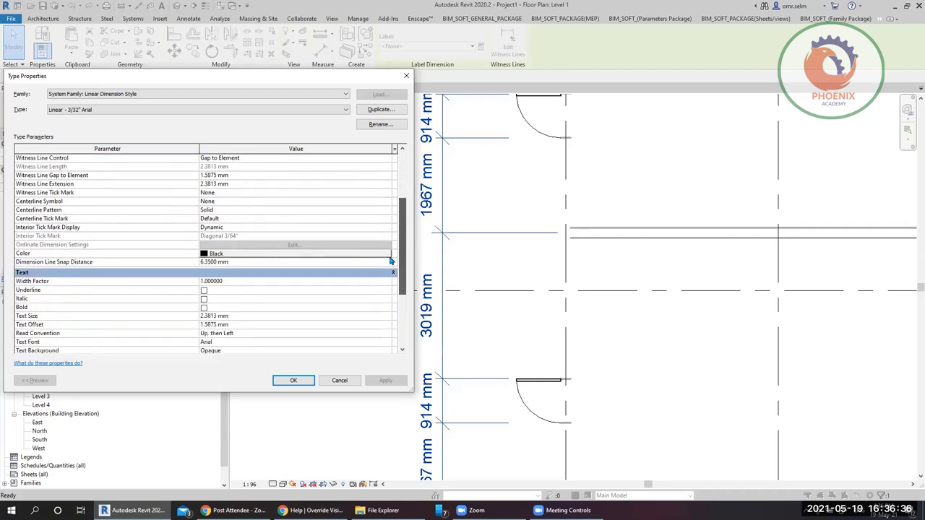
left_click(216, 237)
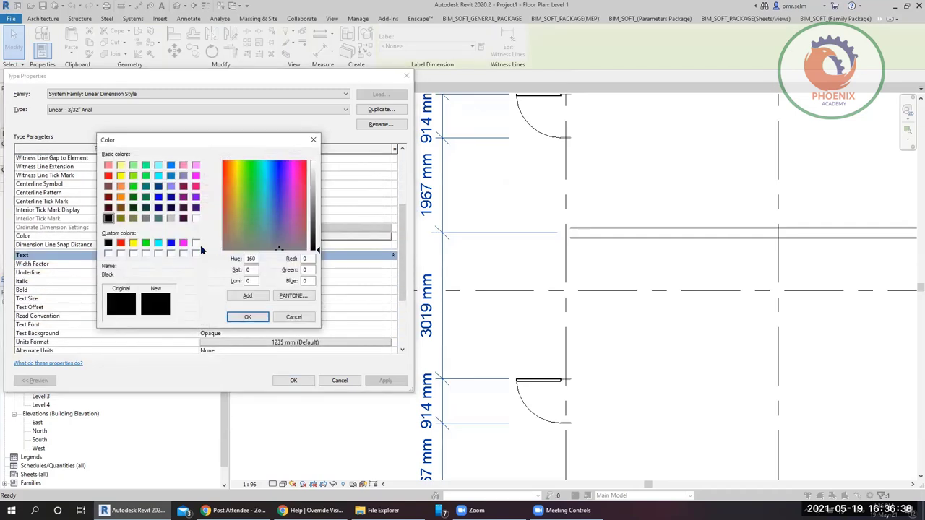
left_click(133, 218)
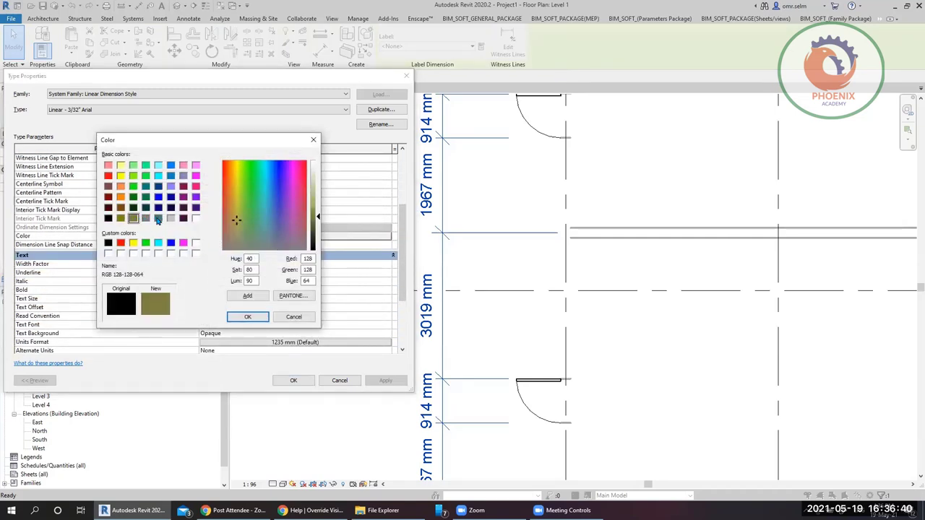
left_click(170, 219)
left_click(254, 320)
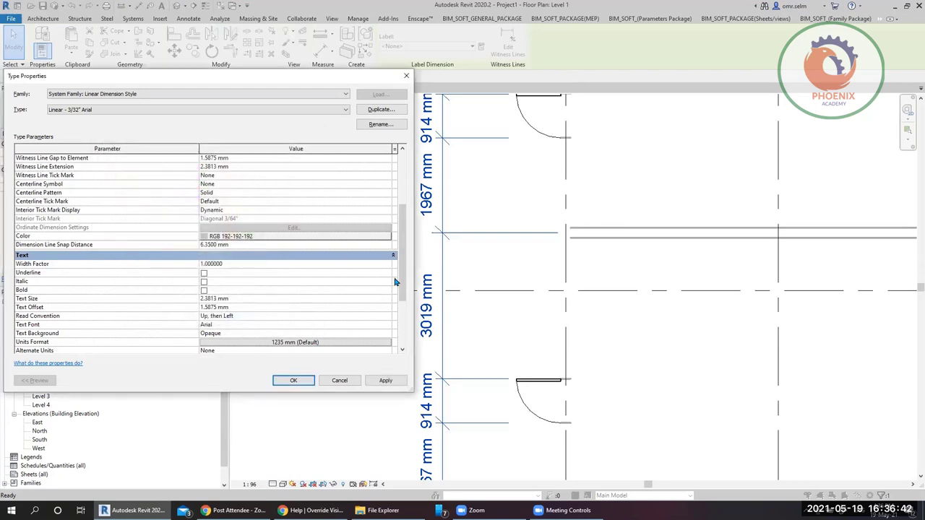
- Set the dimension type's text size to 1 mm
scroll(391, 309, "down", 3)
scroll(391, 309, "down", 1)
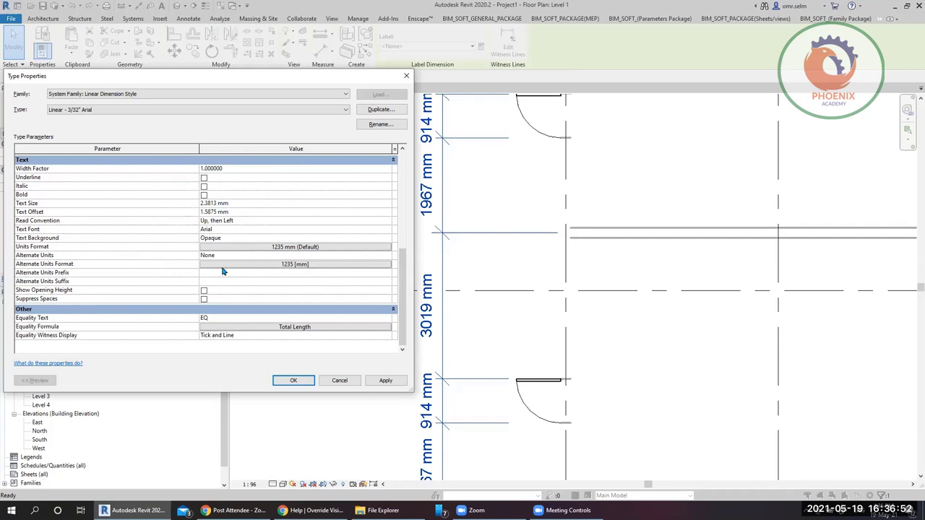
left_click(231, 230)
left_click(247, 203)
type("1")
left_click(270, 212)
- Duplicate the dimension type as h1, keep its text background Opaque, and apply it to the string
left_click(373, 110)
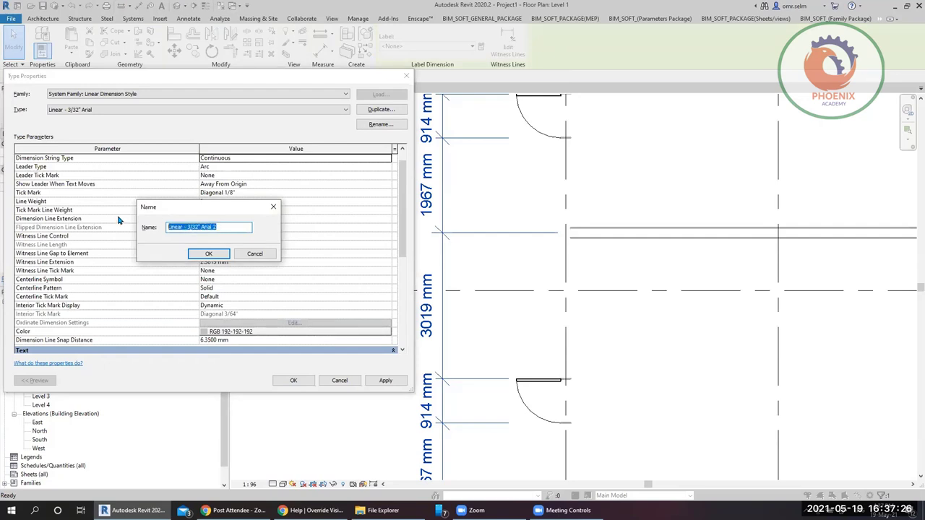
type("h1")
left_click(209, 254)
left_click_drag(406, 218, 402, 318)
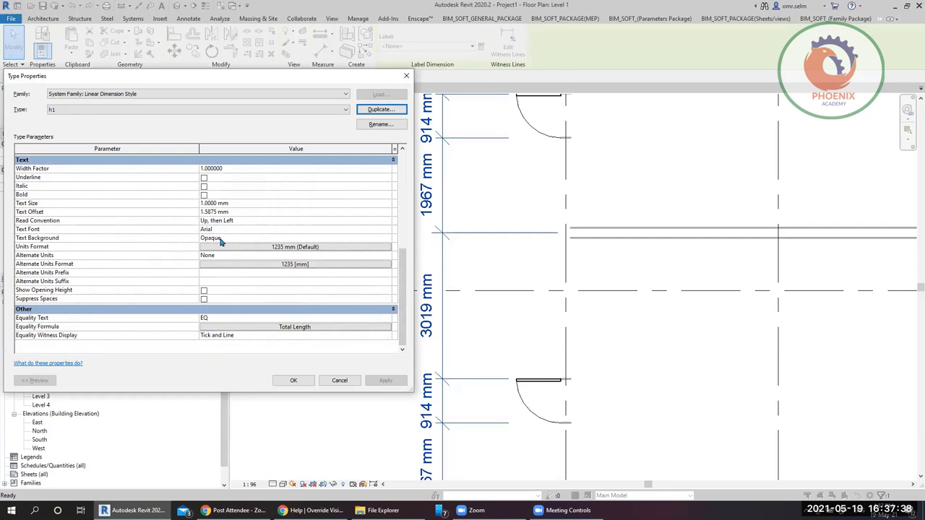
left_click(386, 240)
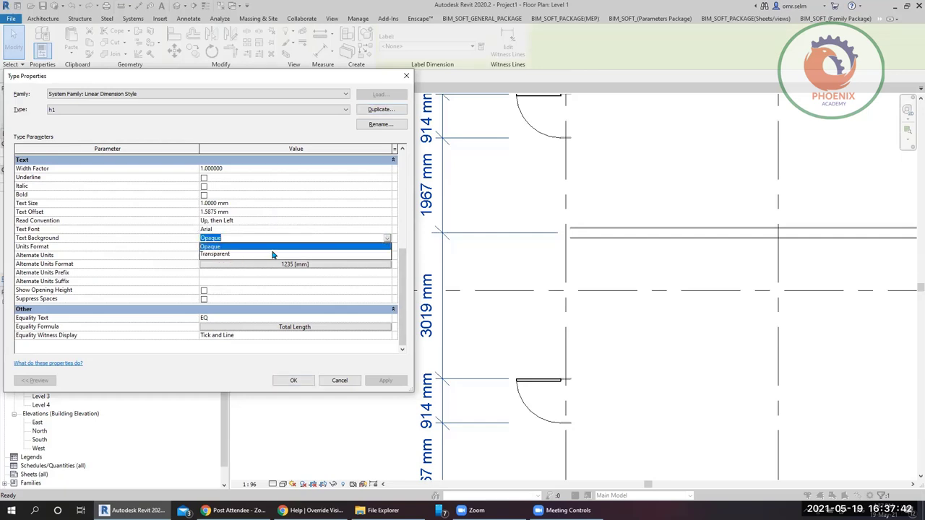
left_click(259, 308)
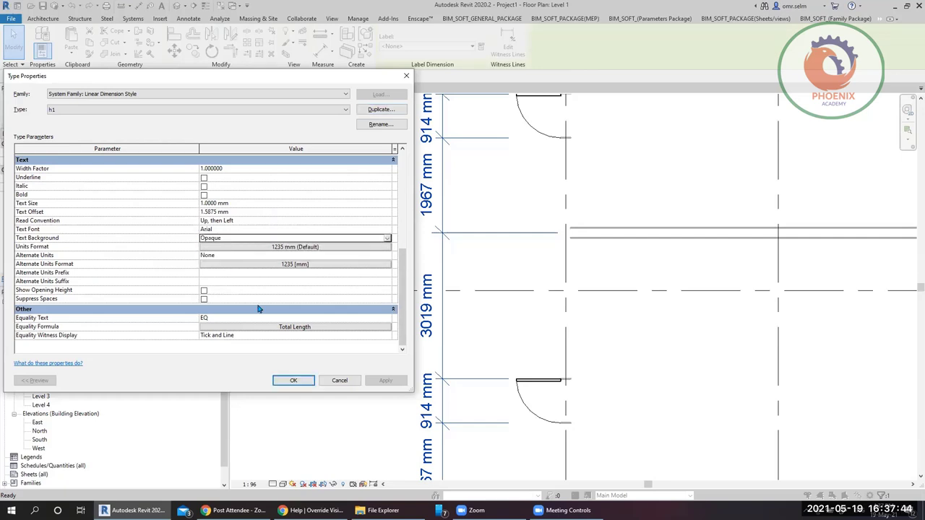
left_click(293, 381)
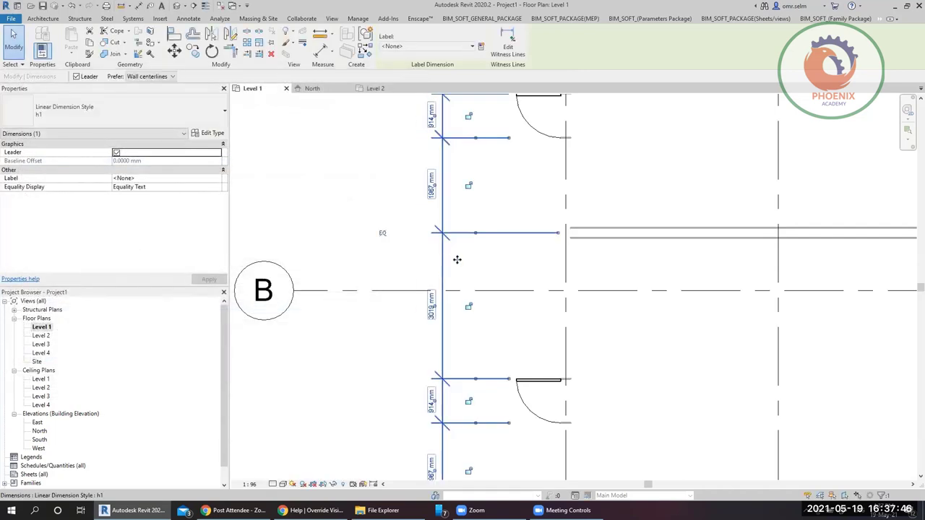
- Move the vertical dimension string to the inner side of the door wall, clear of the door swings, and deselect it
left_click_drag(456, 260, 633, 267)
scroll(443, 237, "down", 2)
left_click(440, 237)
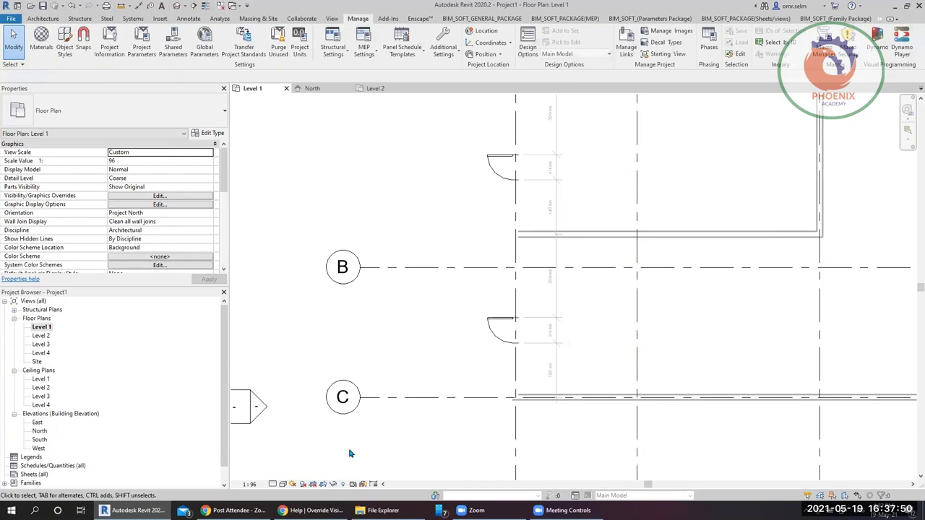
- Try a 1:1000 scale on the Level 1 plan and set the view scale to 1:200
left_click(250, 484)
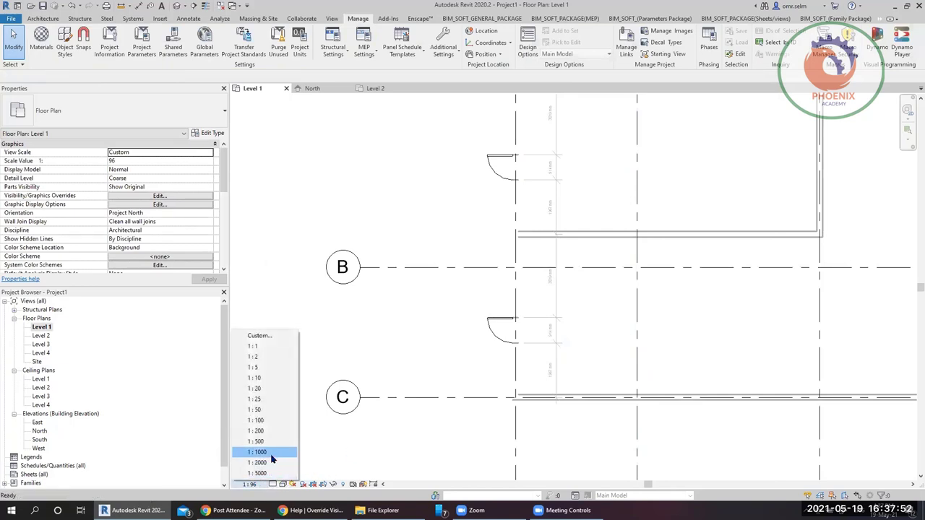
left_click(271, 453)
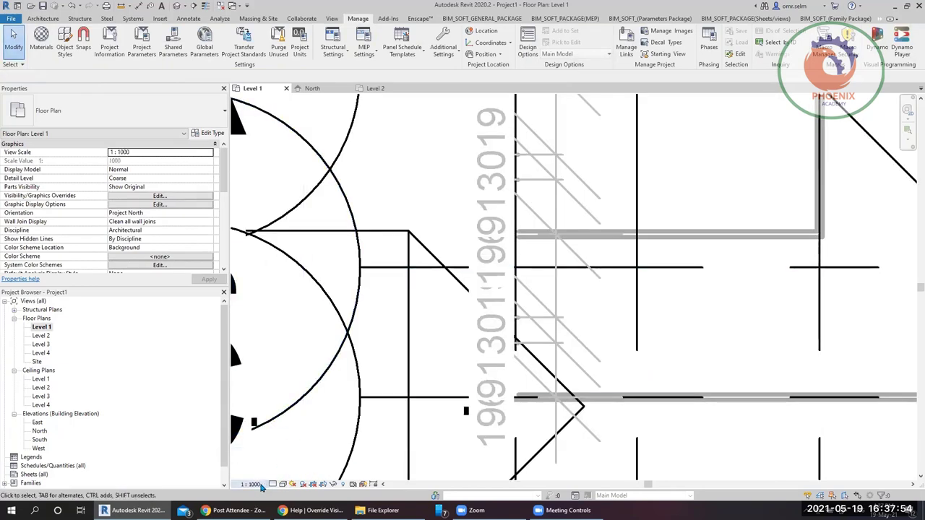
left_click(251, 485)
left_click(269, 432)
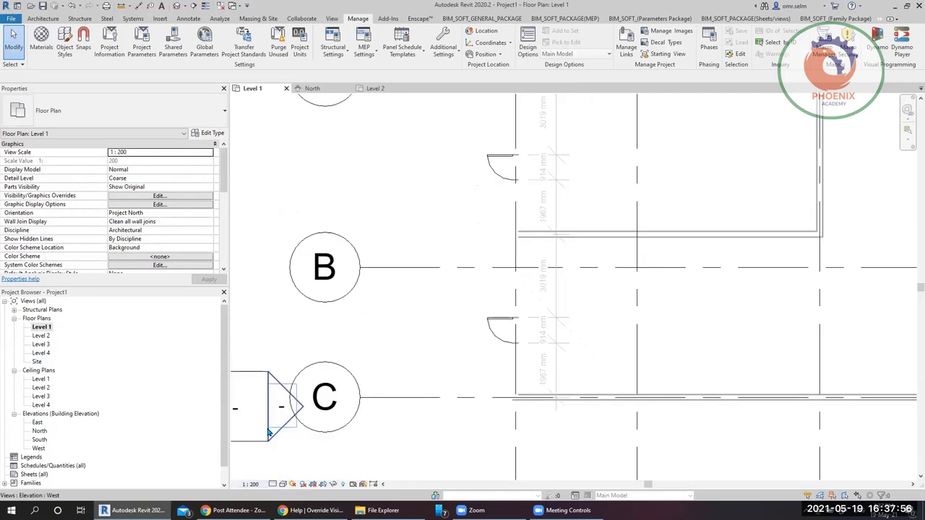
- Move the vertical dimension string back outward so its text overlaps the door swings, and deselect it
middle_click_drag(541, 239, 428, 312)
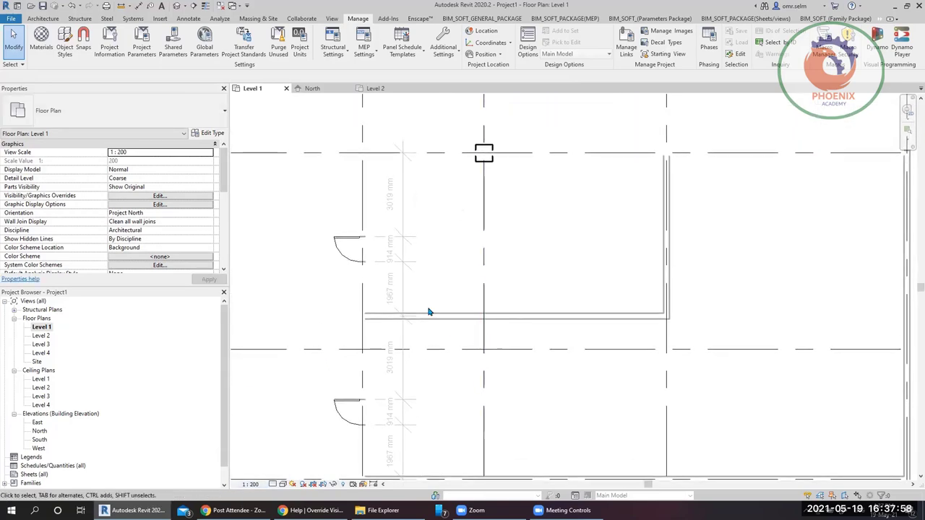
scroll(465, 279, "up", 4)
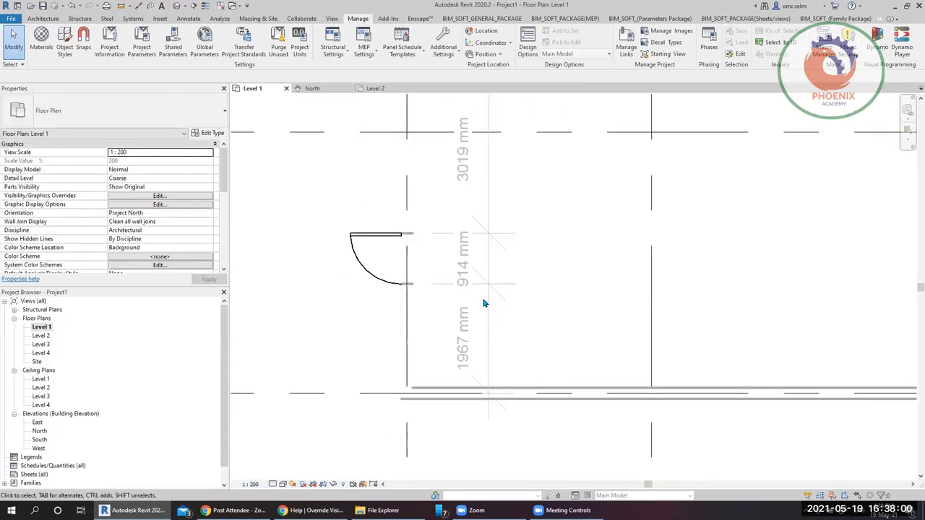
left_click(482, 312)
left_click_drag(482, 312, 382, 312)
left_click(267, 246)
scroll(267, 246, "up", 3)
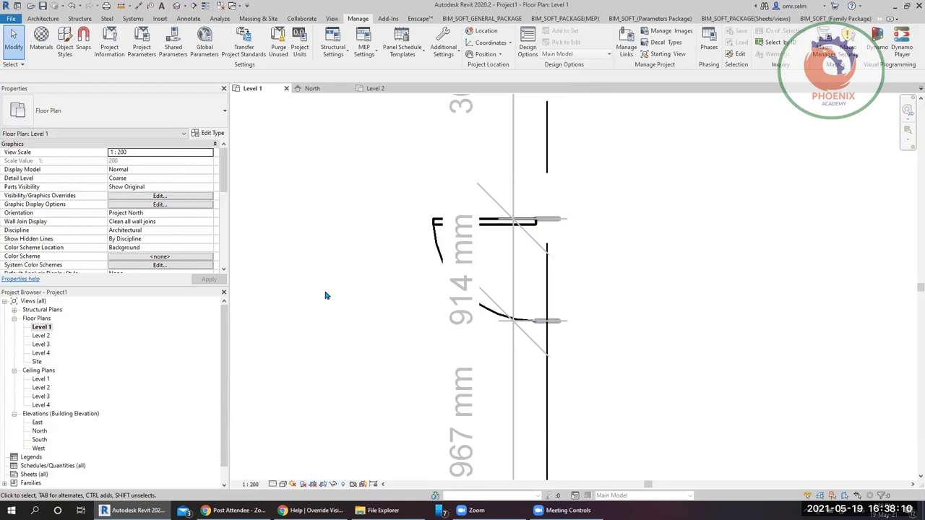
- Set the text background of dimension type h1 to Transparent and deselect the string
left_click(484, 203)
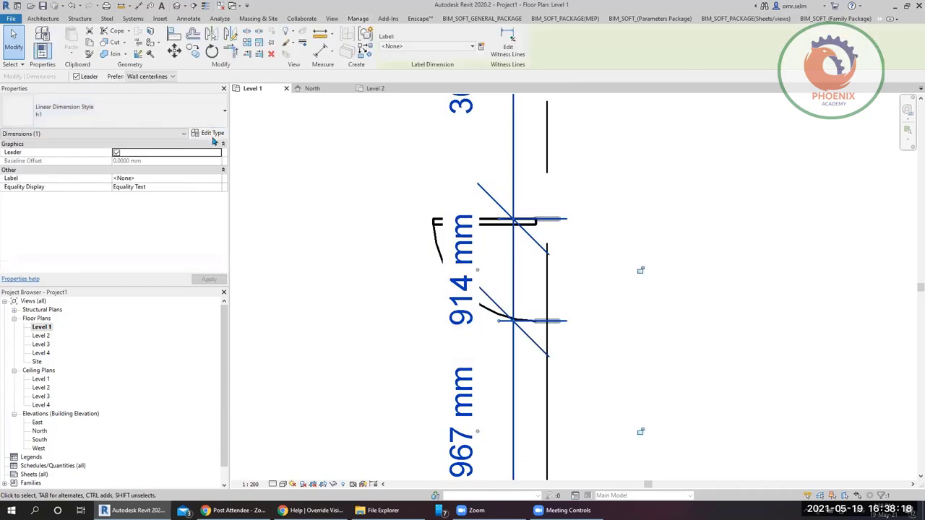
left_click(214, 134)
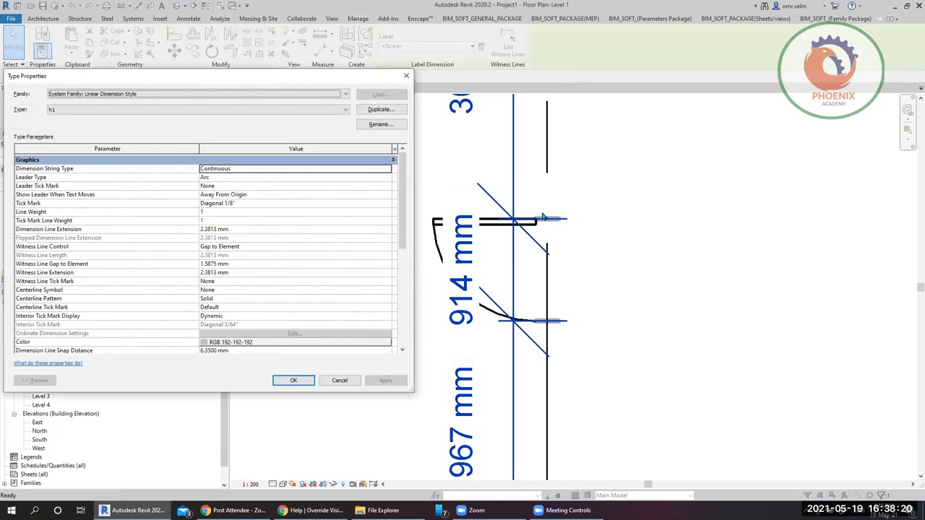
left_click_drag(402, 225, 396, 303)
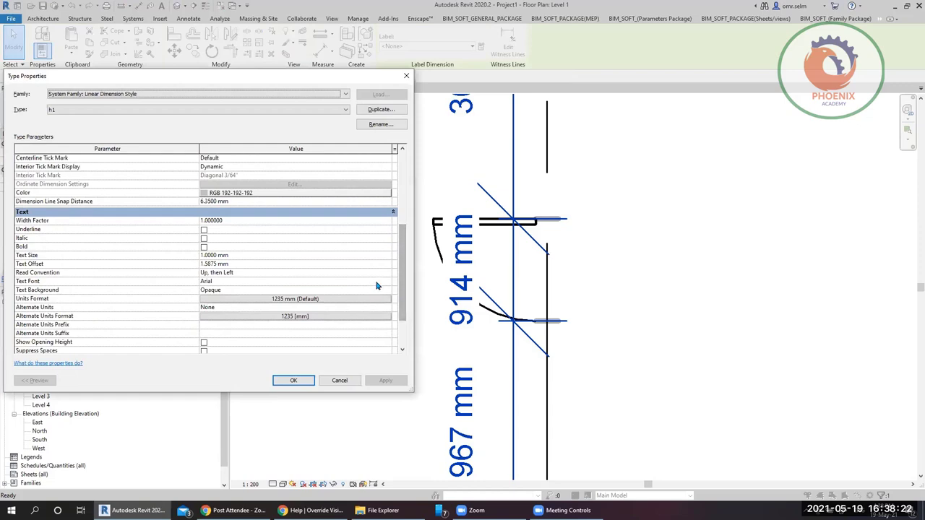
left_click(380, 290)
left_click(386, 289)
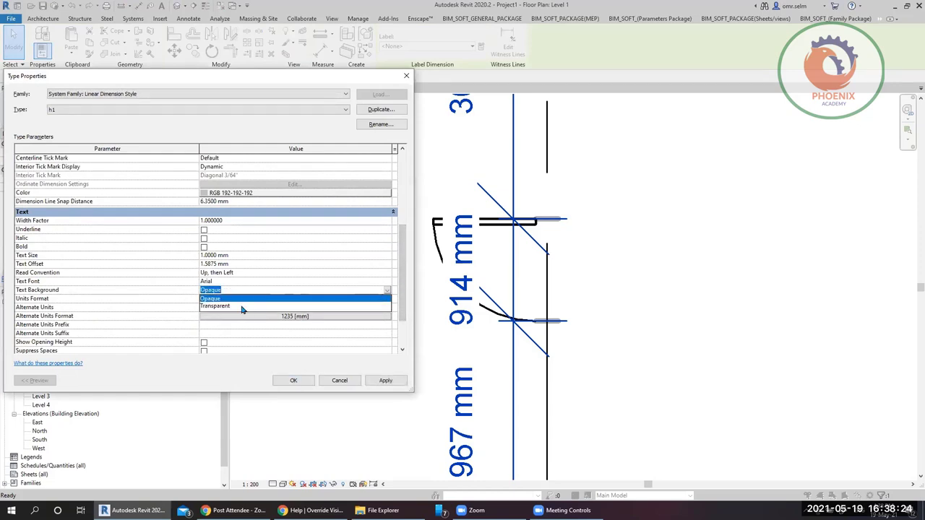
left_click(231, 307)
left_click(276, 376)
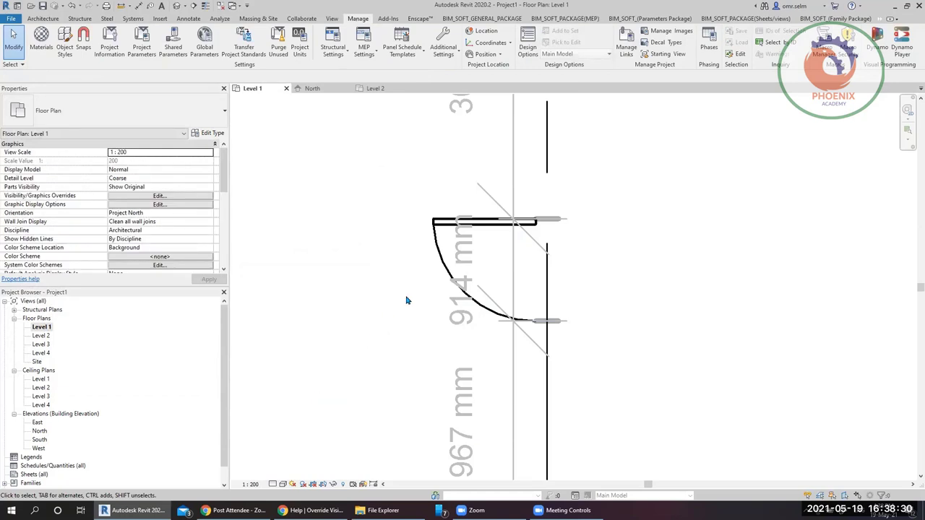
- Move the 914 mm text at the upper door away from the dimension line, outside the door swing, so it has a leader
scroll(468, 265, "down", 5)
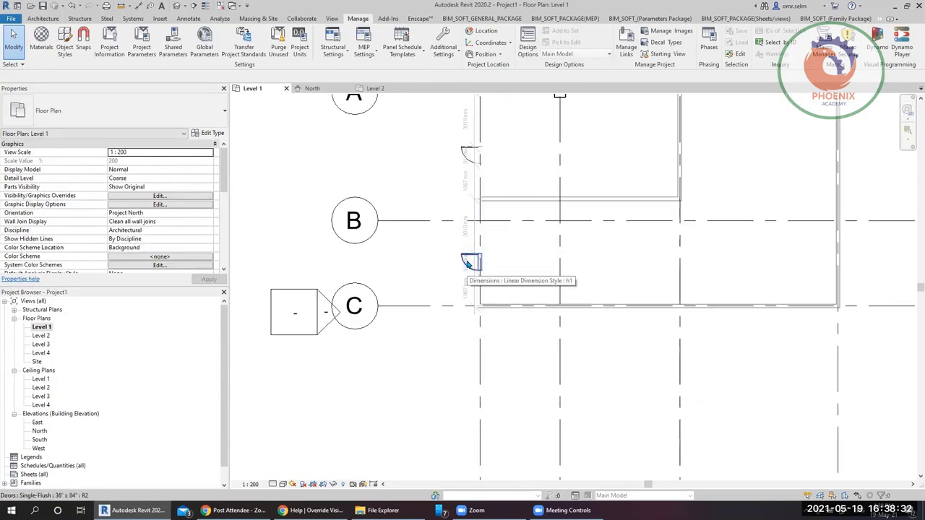
scroll(449, 145, "up", 4)
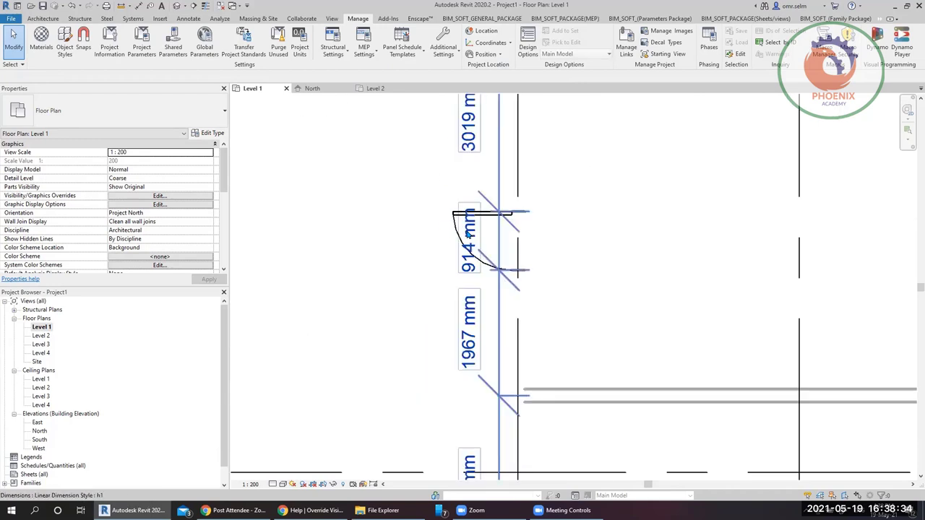
left_click(467, 232)
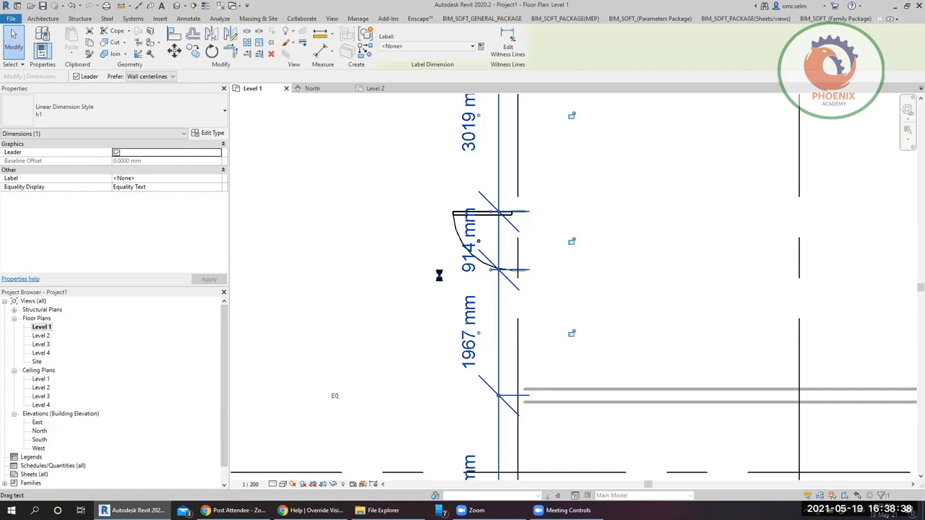
left_click_drag(439, 276, 432, 196)
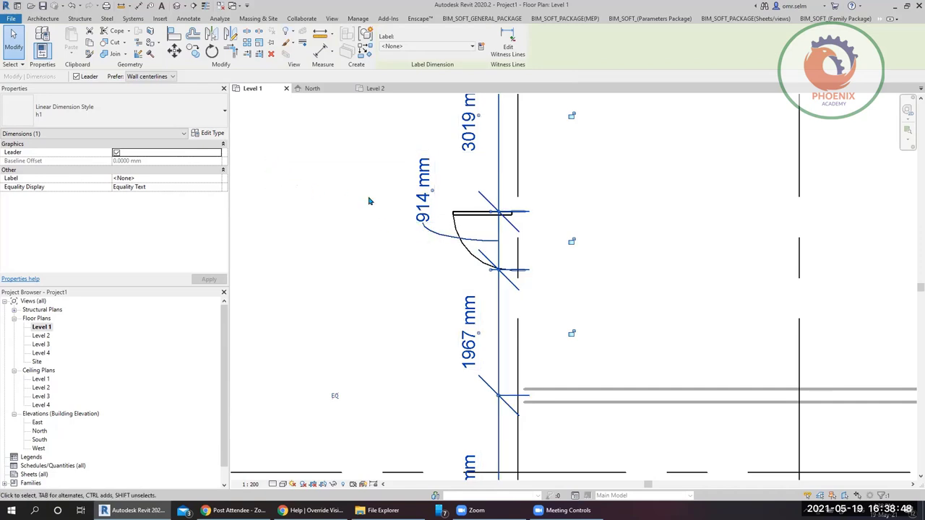
- Change the leader type of dimension type h1 to Line and deselect the string
left_click(222, 134)
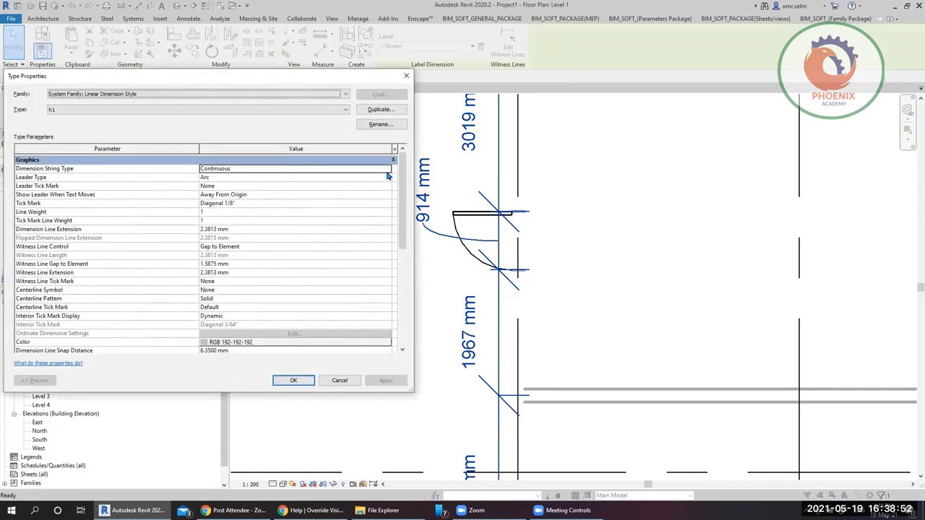
left_click(387, 177)
left_click(358, 194)
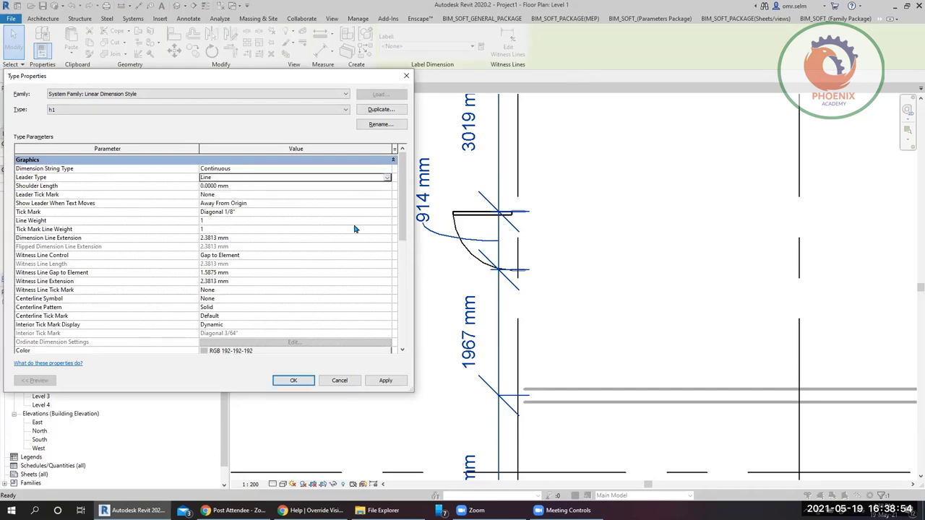
left_click(284, 379)
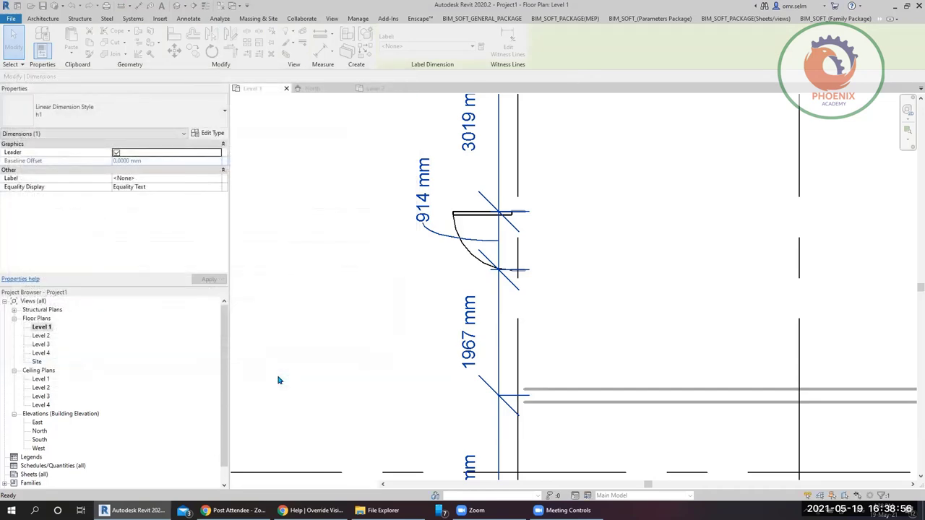
left_click(378, 275)
scroll(410, 262, "down", 2)
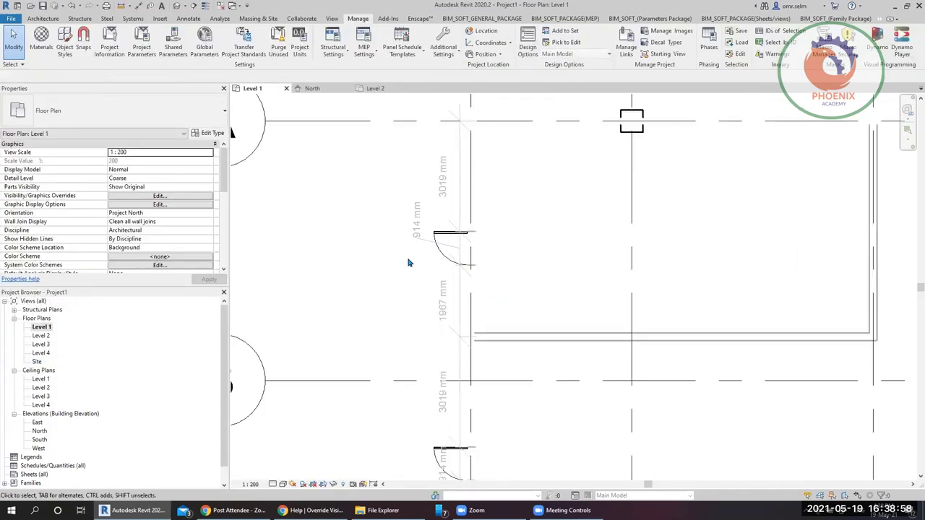
- Move the 1967 mm text below the upper door outward from the dimension line so it has a leader
scroll(427, 303, "up", 2)
left_click(427, 304)
scroll(433, 268, "up", 3)
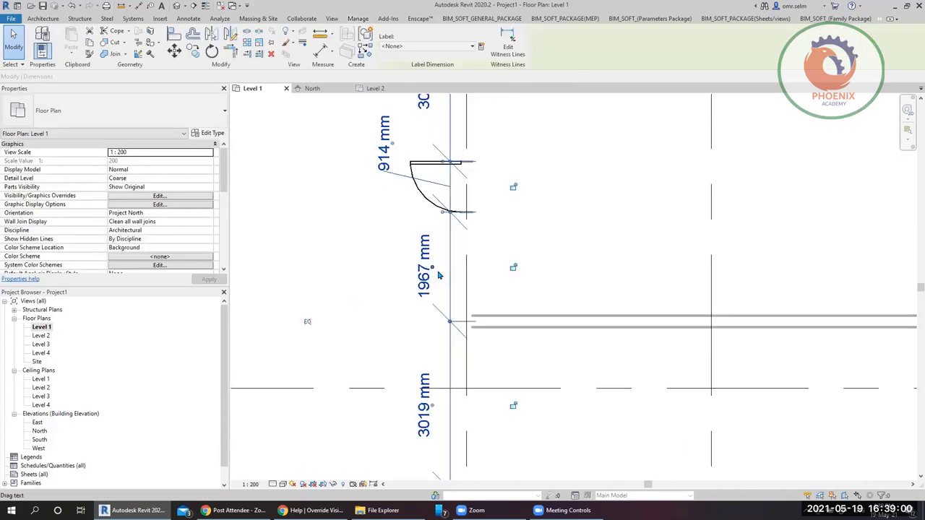
left_click_drag(433, 268, 387, 293)
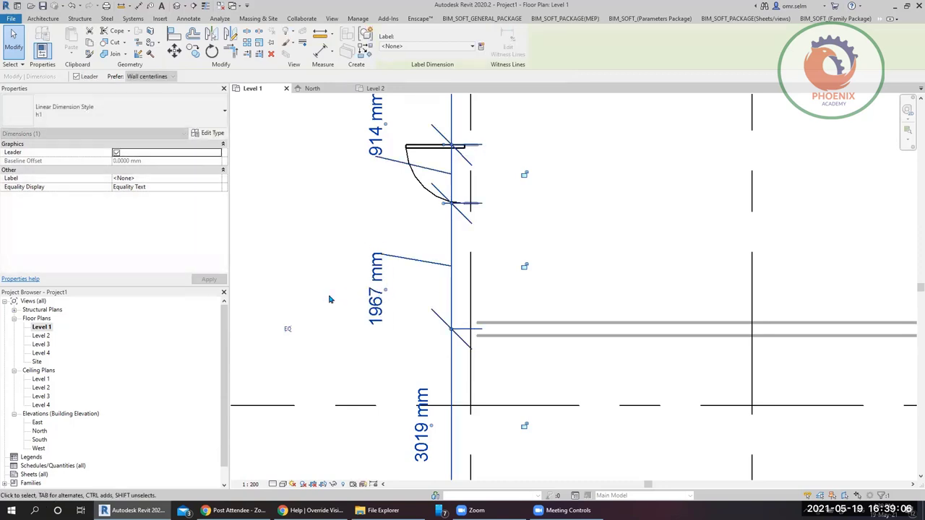
- Deselect the h1 dimension string along the door wall
left_click(310, 222)
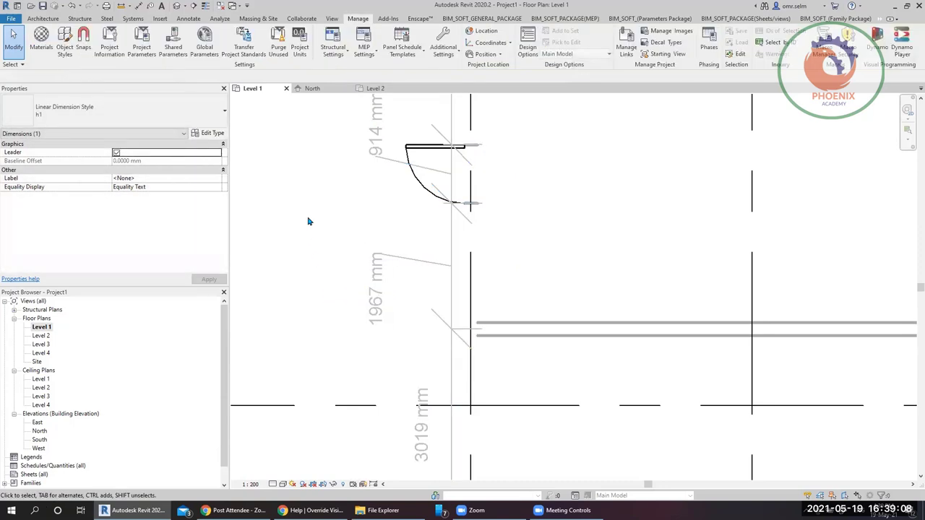
scroll(309, 227, "down", 5)
middle_click_drag(519, 239, 596, 273)
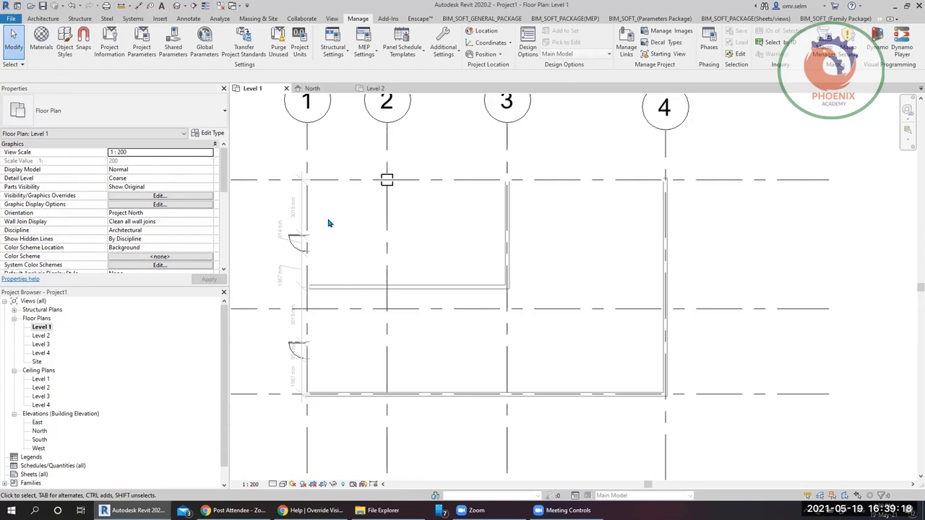
- Check the Units Format setting in the type properties of dimension type h1 and accept it without changes
scroll(326, 226, "up", 5)
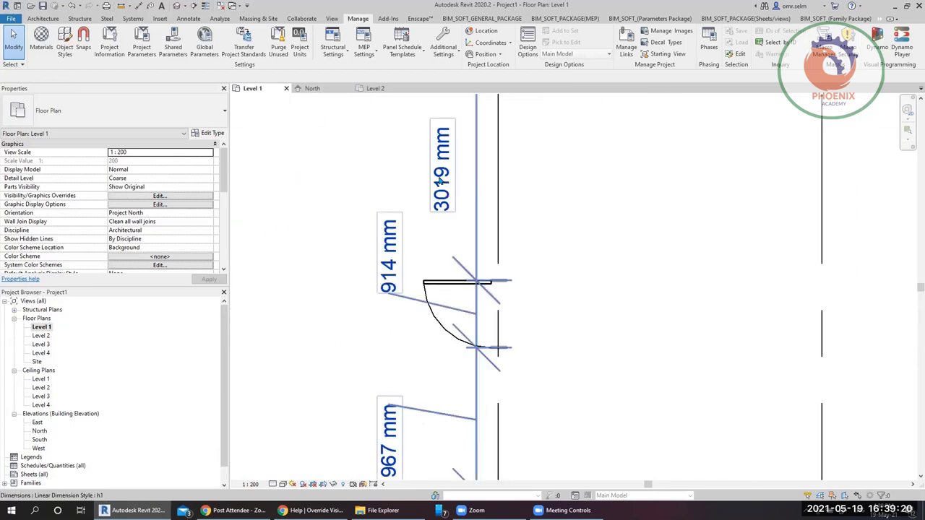
left_click(440, 180)
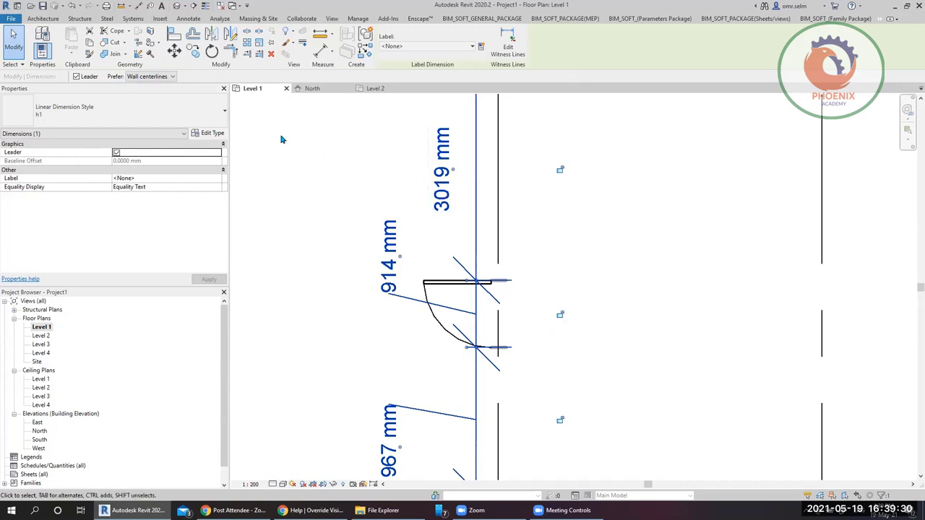
left_click(220, 135)
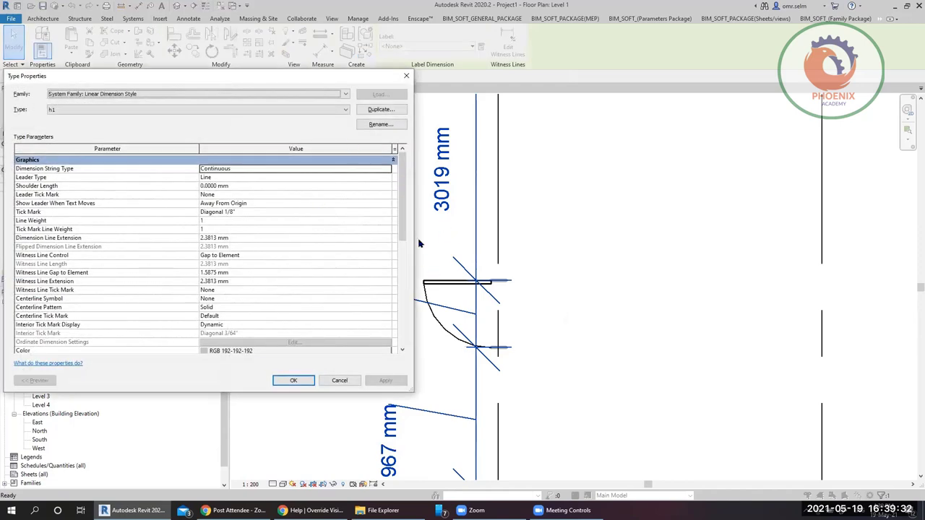
scroll(406, 228, "down", 10)
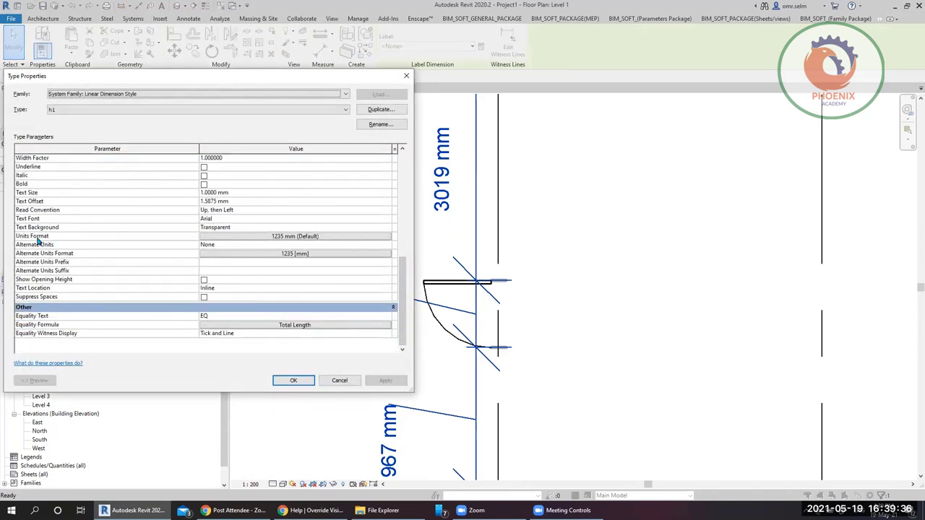
left_click(299, 237)
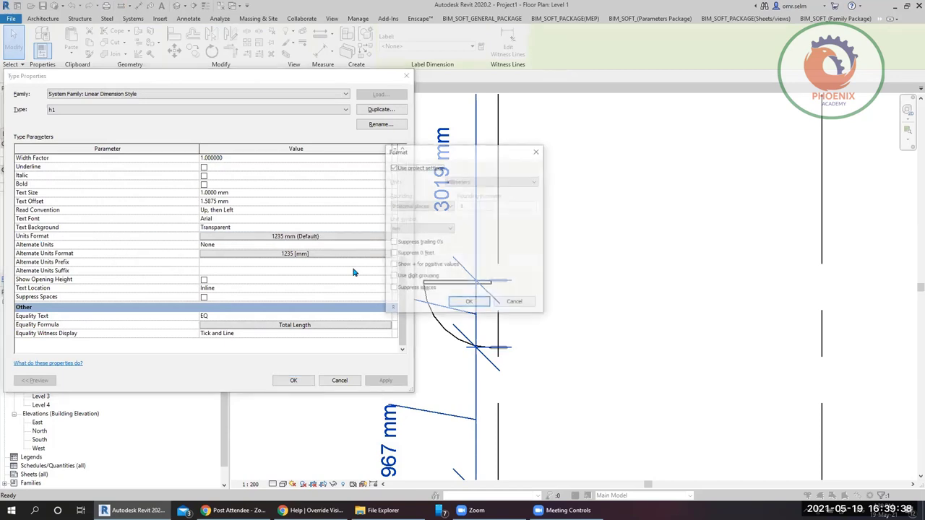
left_click(468, 303)
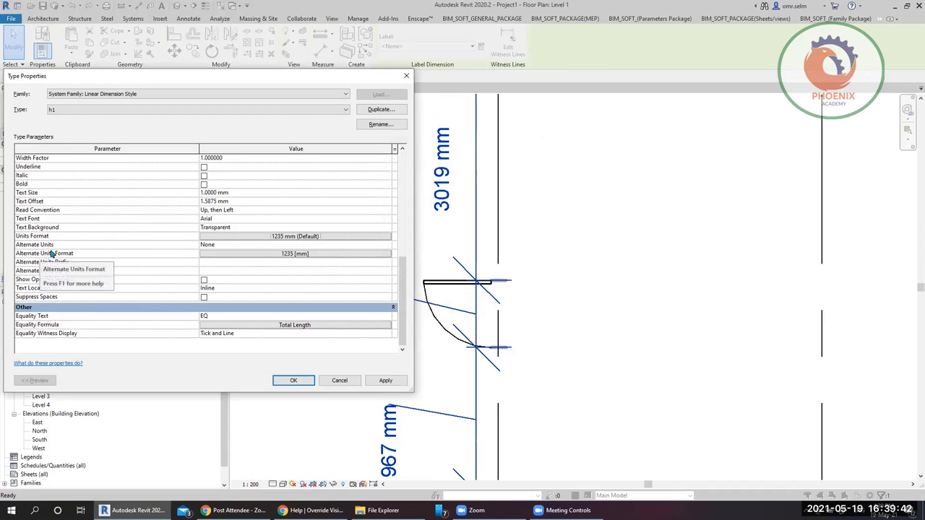
- Set Alternate Units of dimension type h1 to Below
left_click(385, 245)
left_click(386, 248)
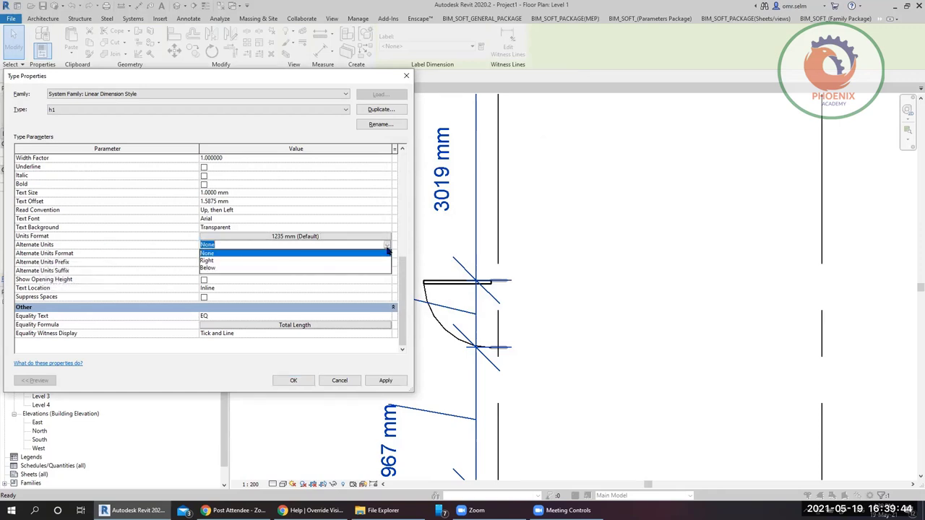
left_click(213, 271)
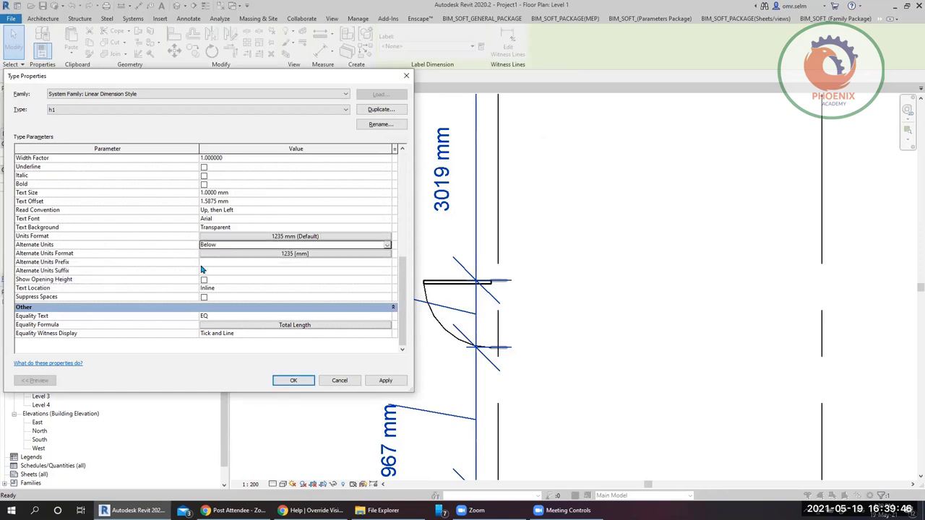
- Set the Alternate Units Format of h1 to decimal inches with unit symbol in, and apply the type changes
left_click(262, 253)
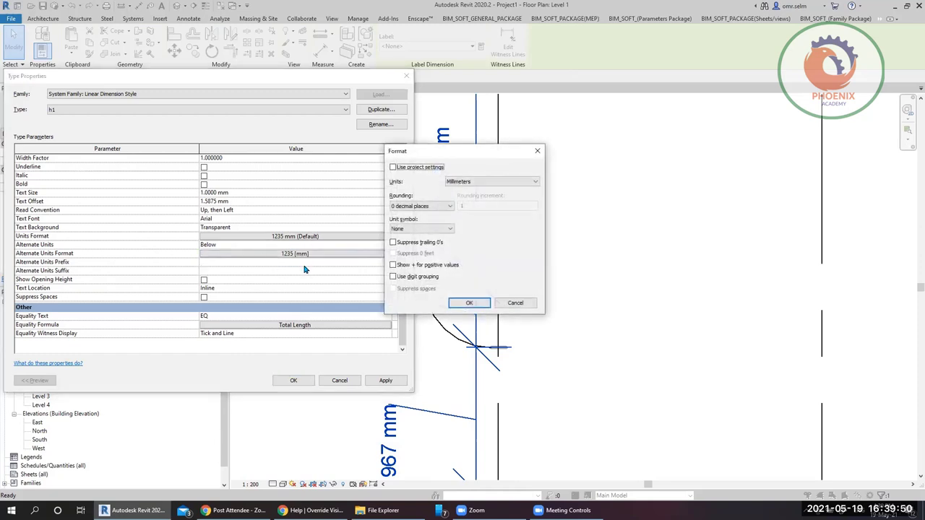
left_click(481, 183)
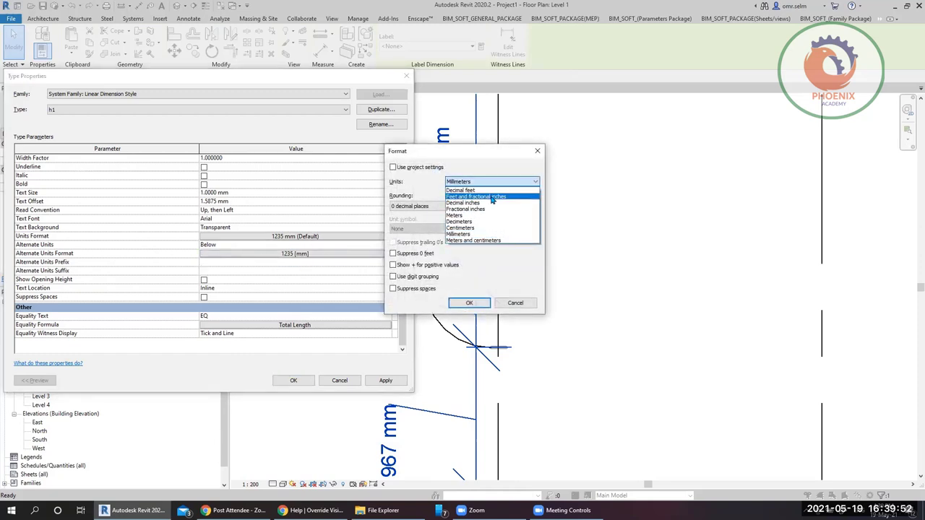
left_click(485, 203)
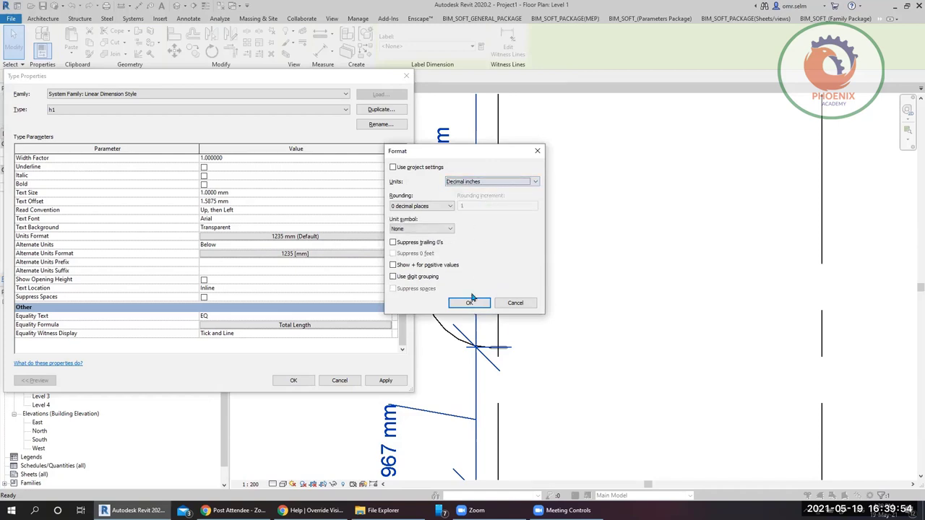
left_click(434, 229)
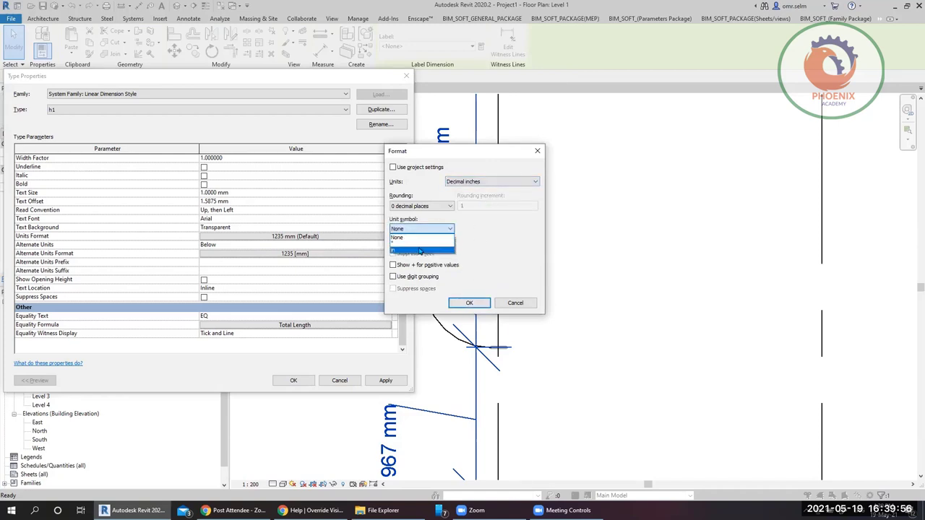
left_click(419, 250)
left_click(469, 302)
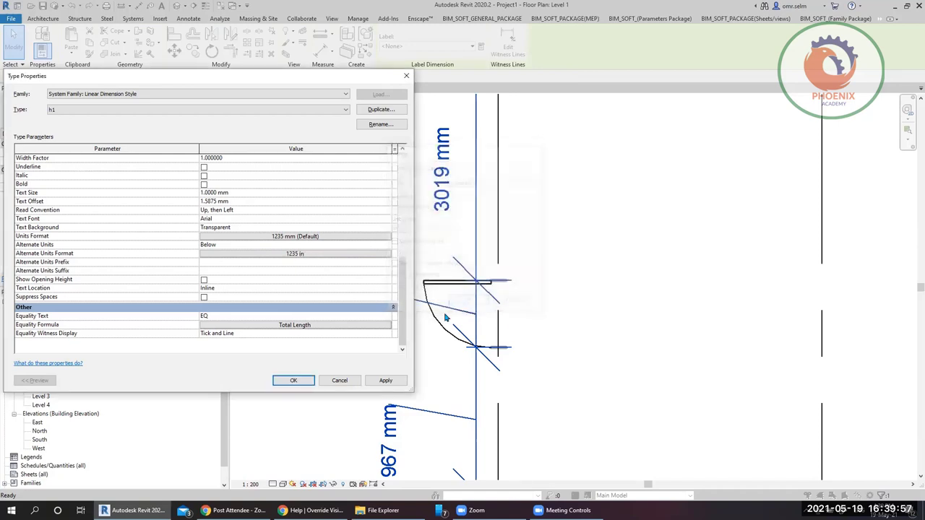
left_click(368, 380)
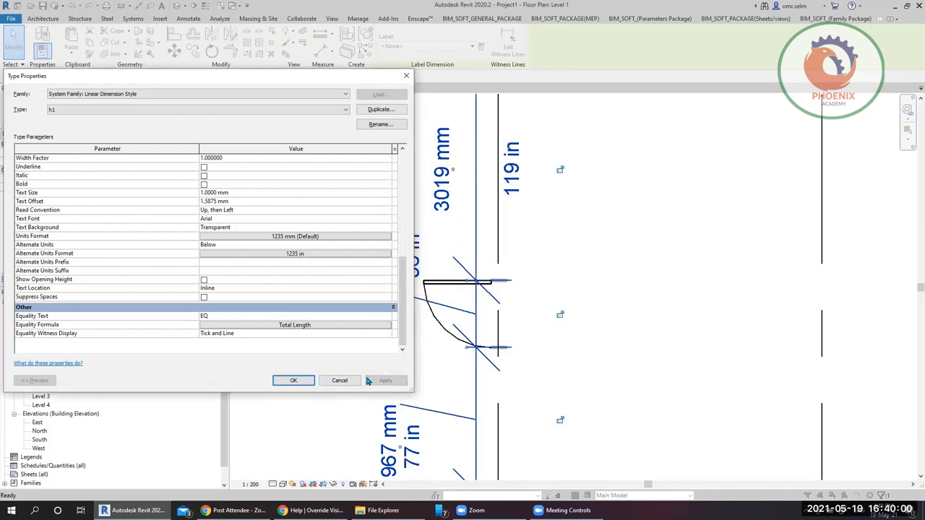
left_click(294, 381)
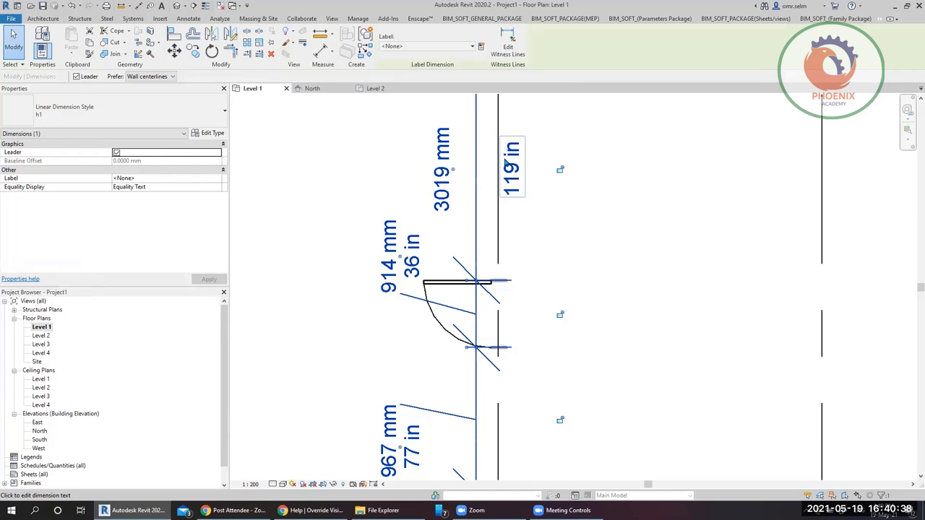
- Review the Alternate Units Format settings of dimension type h1, close them unchanged and deselect the string
left_click(205, 134)
left_click_drag(404, 242, 404, 343)
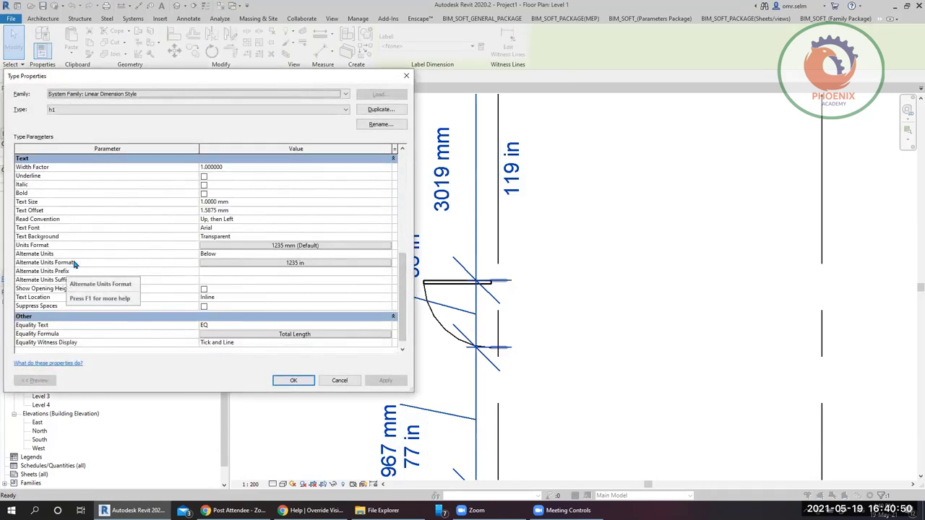
left_click(289, 262)
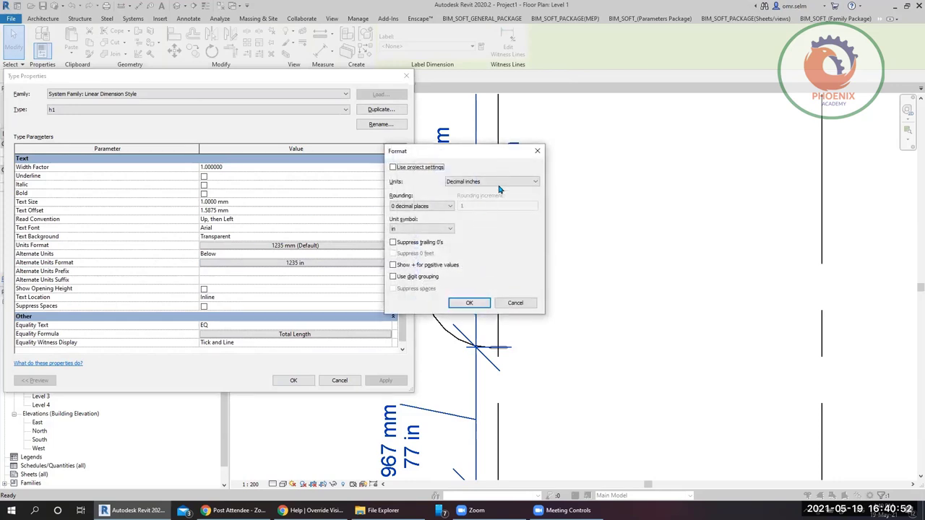
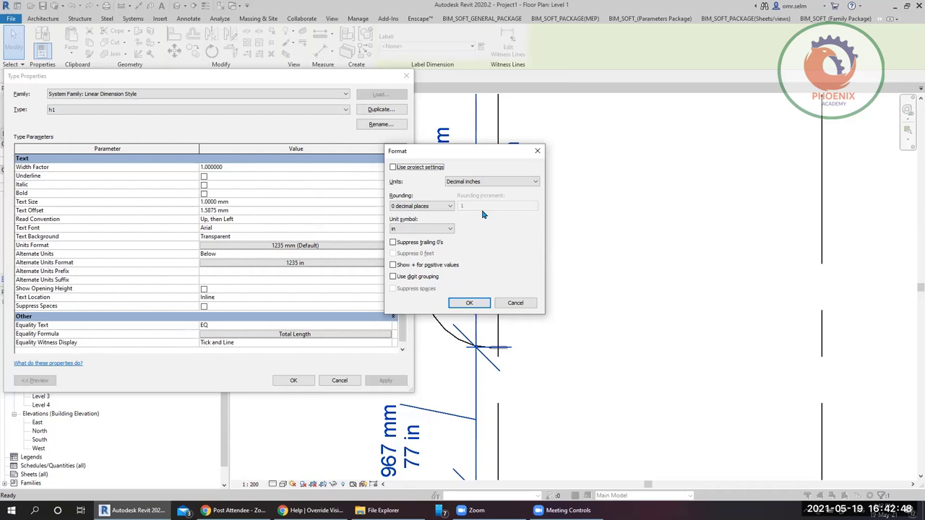
key("Return")
key("Return")
scroll(364, 246, "down", 2)
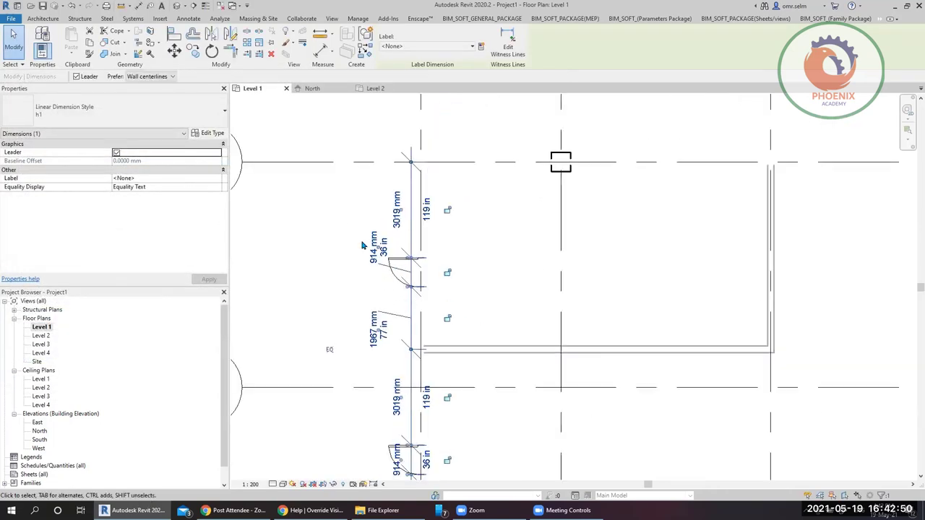
scroll(364, 246, "down", 3)
key("Escape")
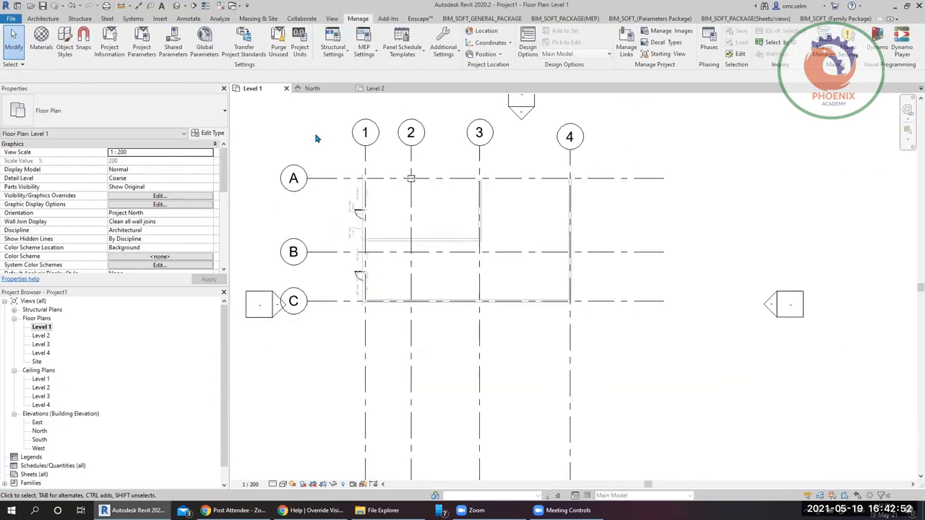
- Start an architectural floor on Level 1 and draw its first boundary line along the grid C wall's outer face, from grid 1 to grid 4
left_click(49, 19)
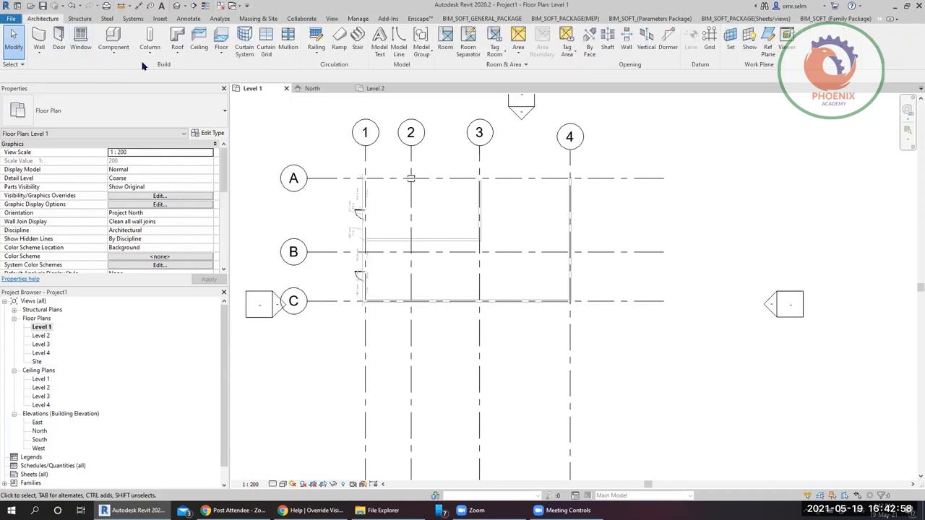
left_click(221, 51)
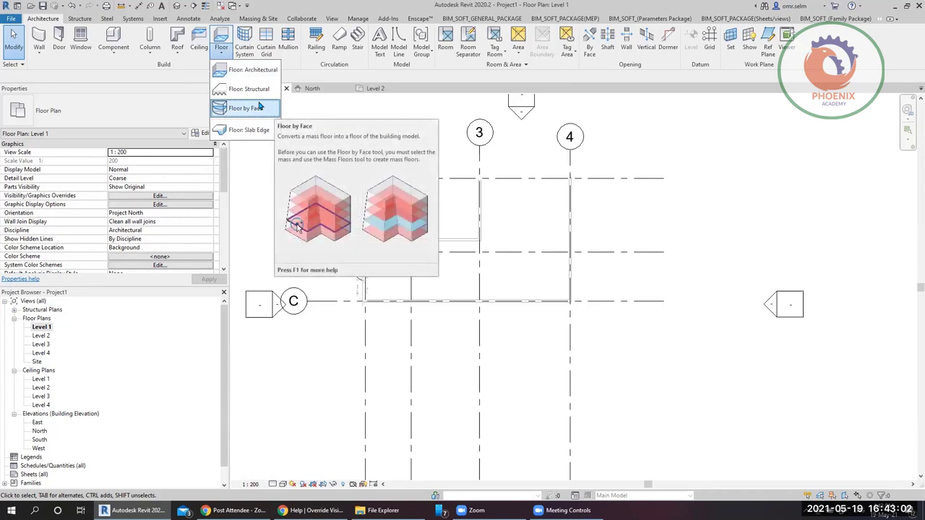
left_click(250, 69)
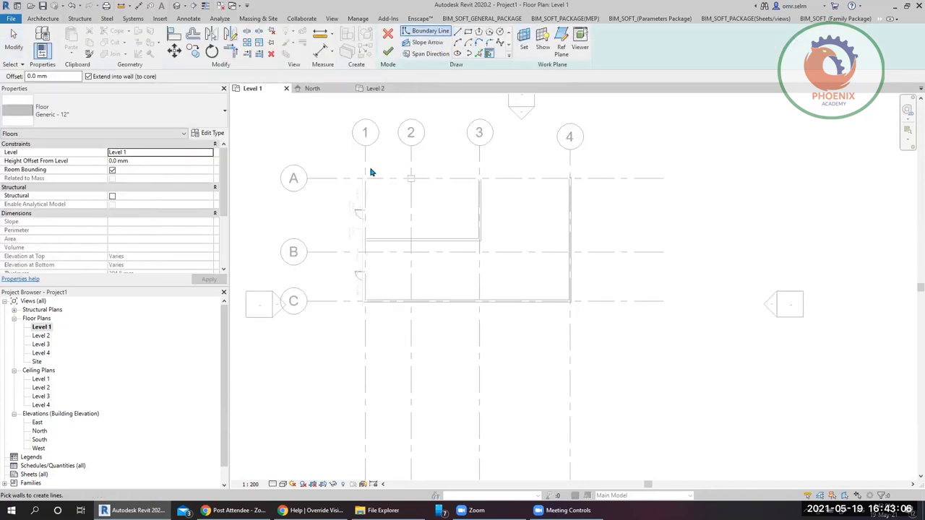
scroll(370, 173, "up", 2)
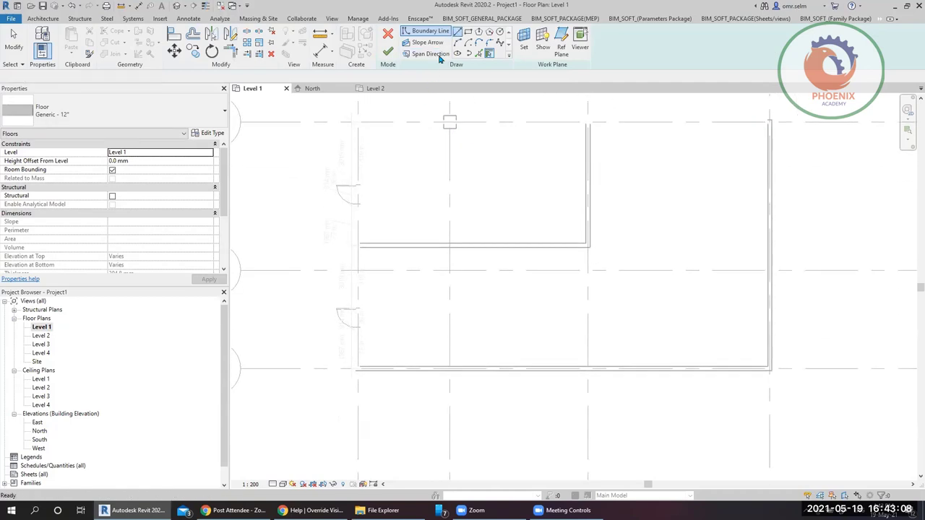
scroll(357, 114, "up", 1)
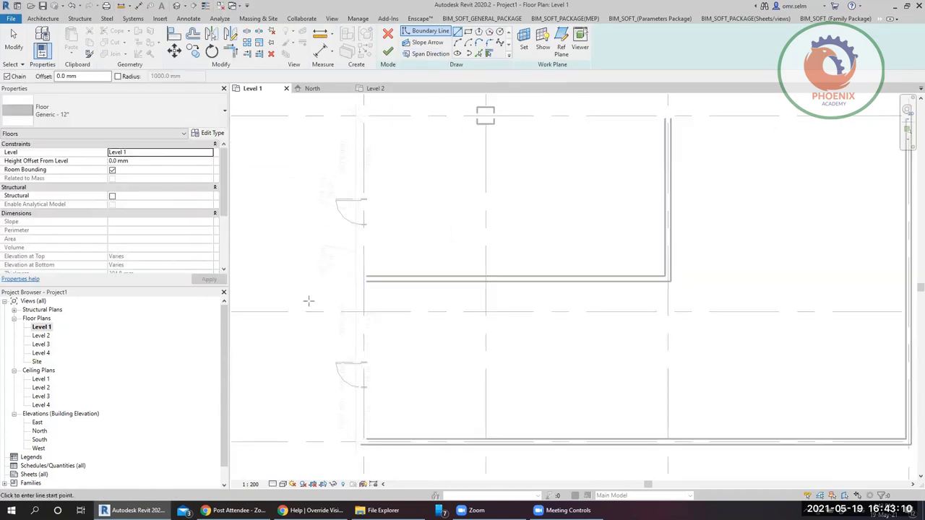
scroll(309, 300, "up", 5)
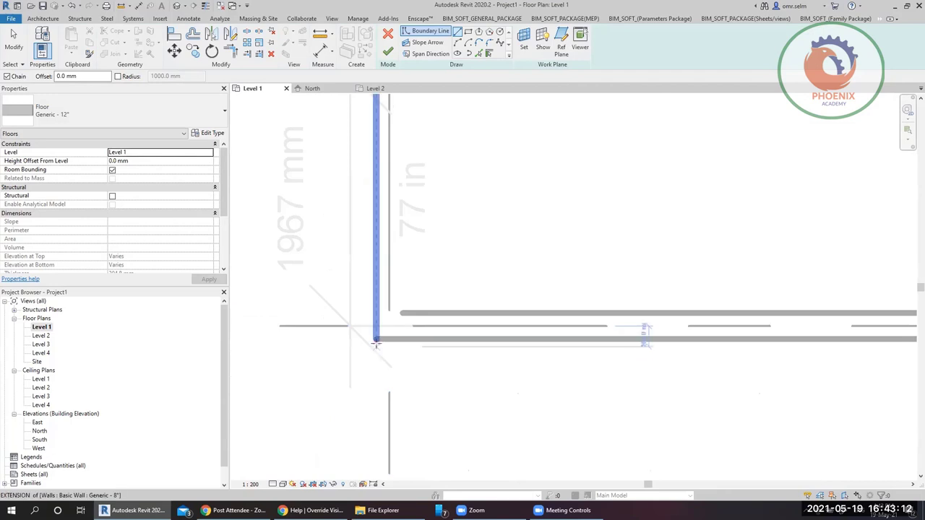
left_click(375, 341)
scroll(330, 351, "down", 3)
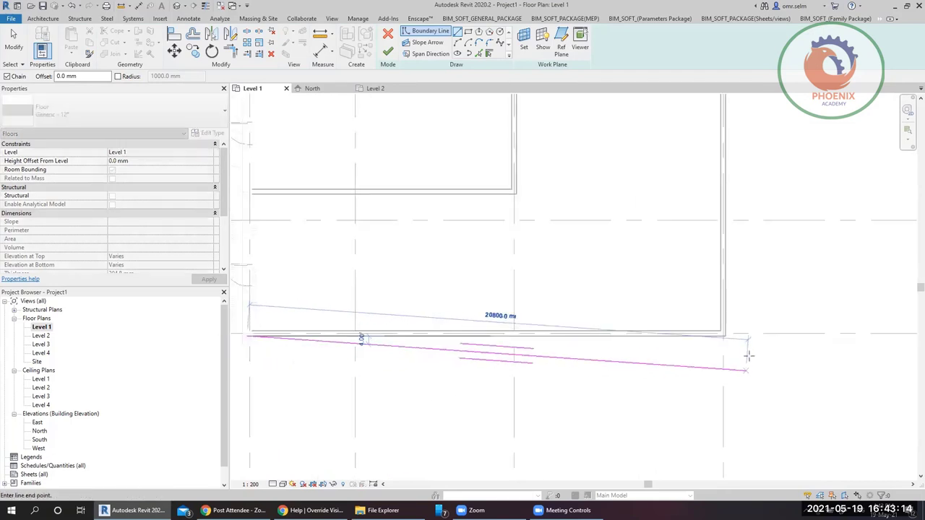
left_click(723, 335)
- Continue the floor boundary along the grid 4 wall's outer face to grid A, and along grid A to just outside grid 1
scroll(725, 339, "down", 4)
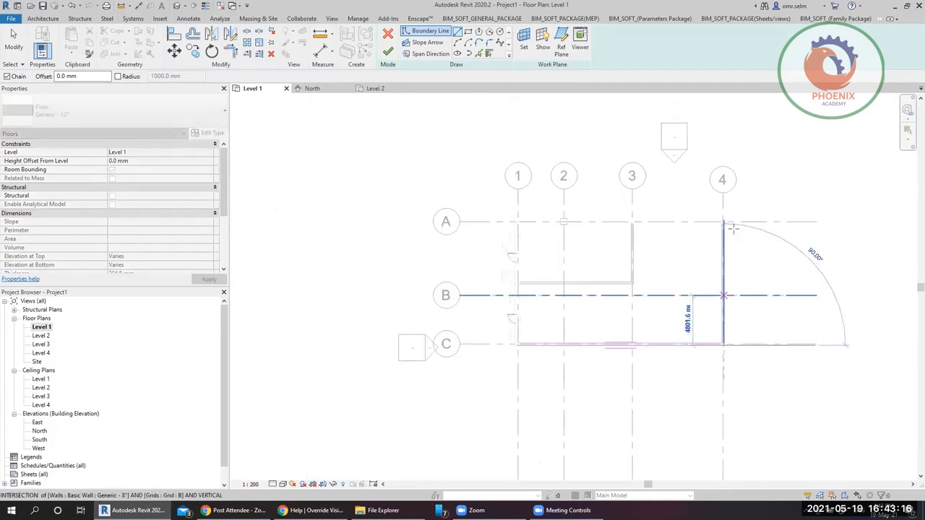
scroll(733, 228, "up", 5)
left_click(722, 222)
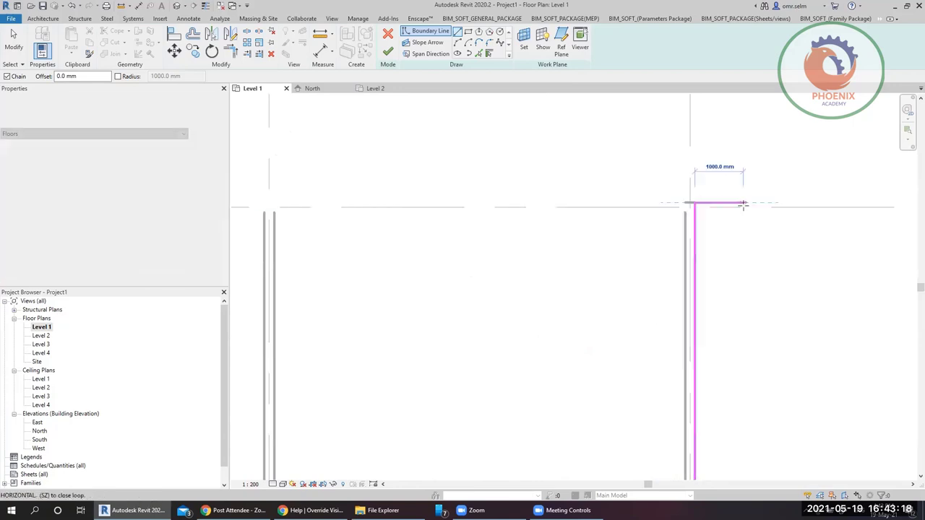
scroll(743, 204, "down", 5)
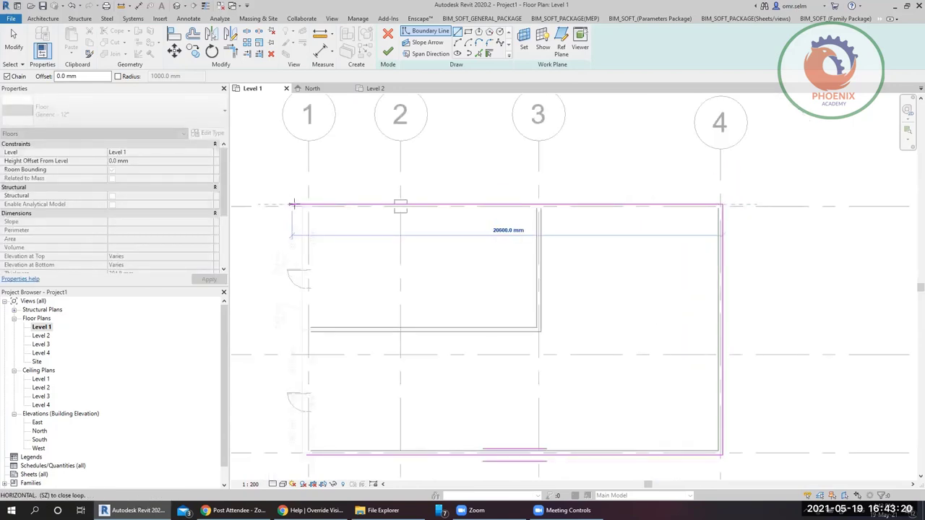
scroll(299, 204, "up", 5)
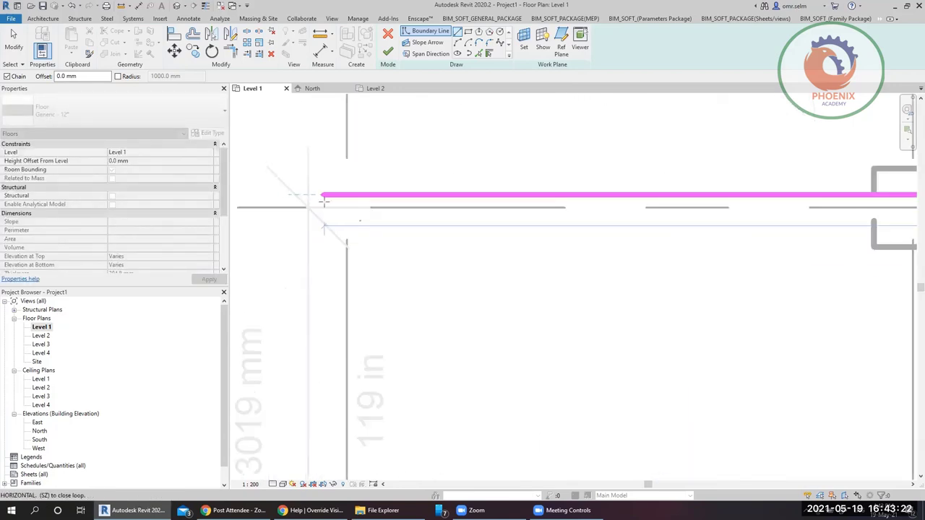
left_click(295, 194)
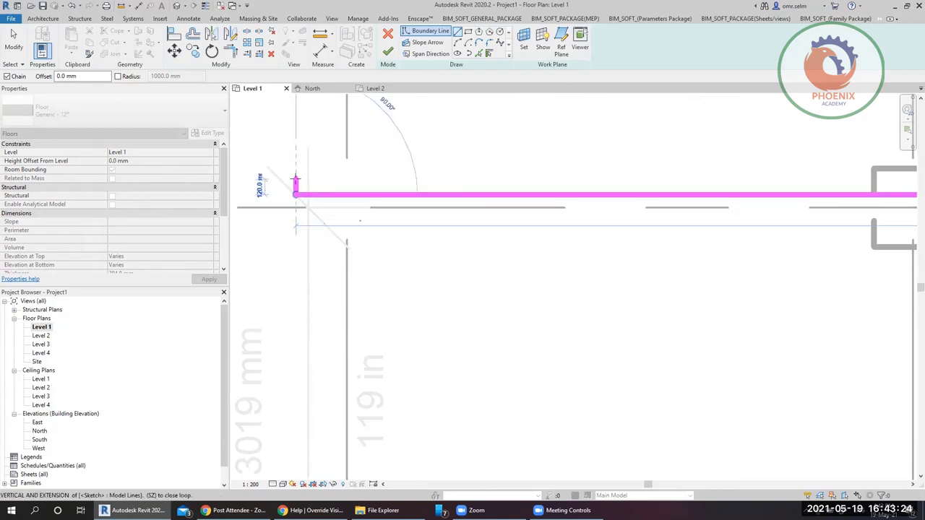
- Try to draw the closing floor boundary line outside grid 1 between the grid C corner and grid A
scroll(289, 184, "down", 5)
scroll(319, 426, "up", 3)
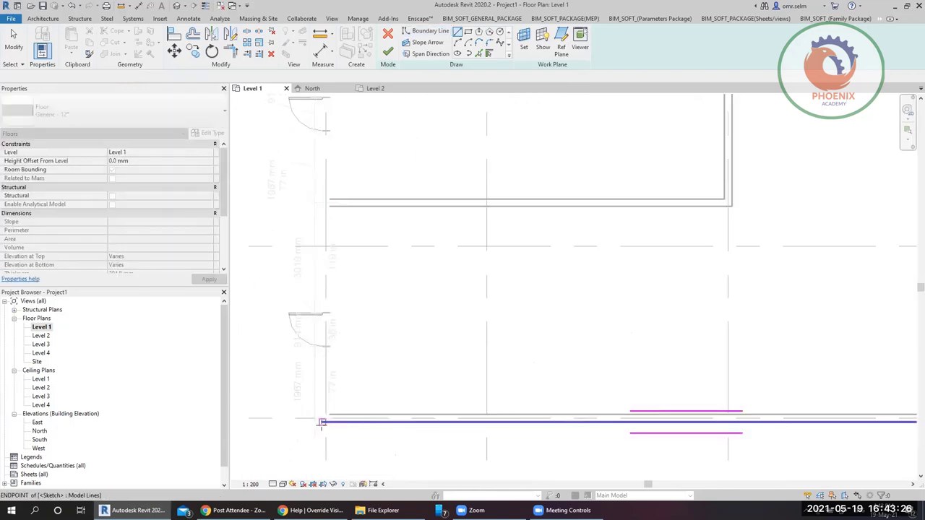
left_click(322, 423)
scroll(320, 433, "down", 4)
scroll(317, 275, "up", 5)
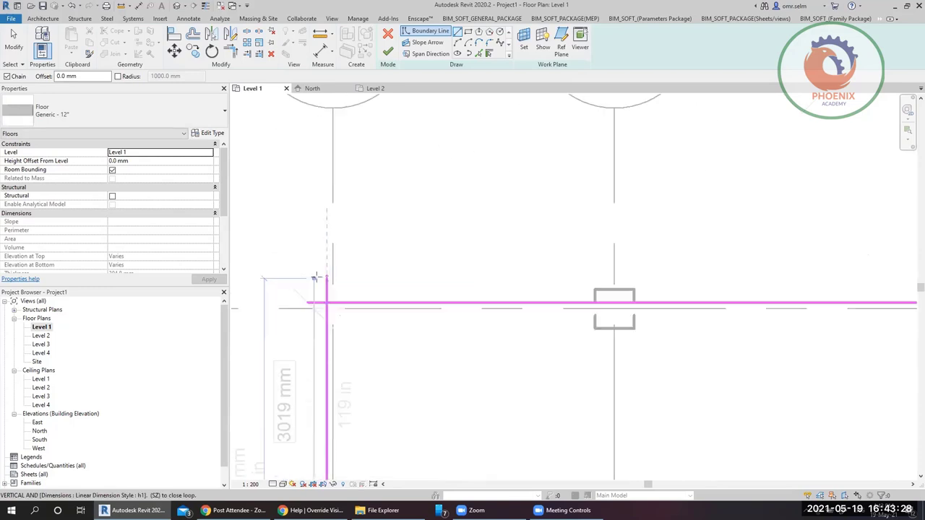
key("Escape")
key("Escape")
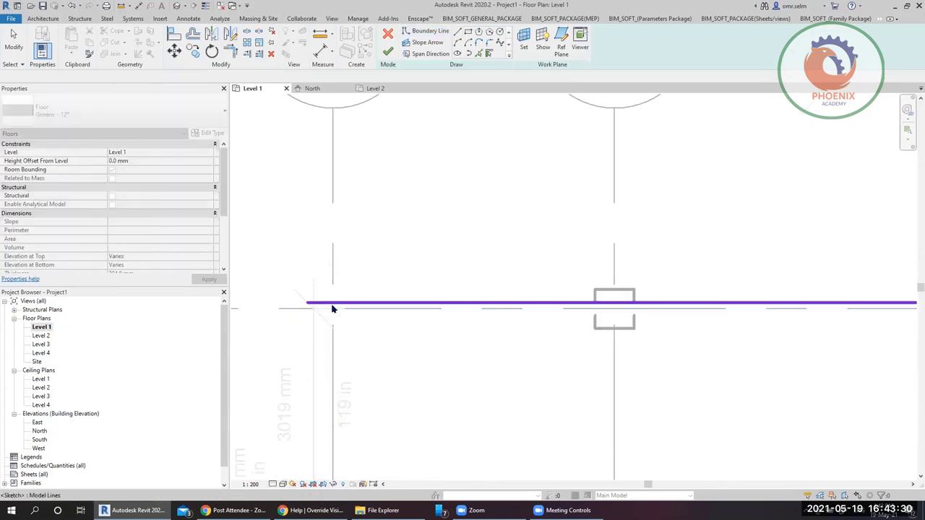
- Delete the floor boundary lines drawn so far around the exterior walls
left_click(332, 307)
scroll(333, 228, "down", 3)
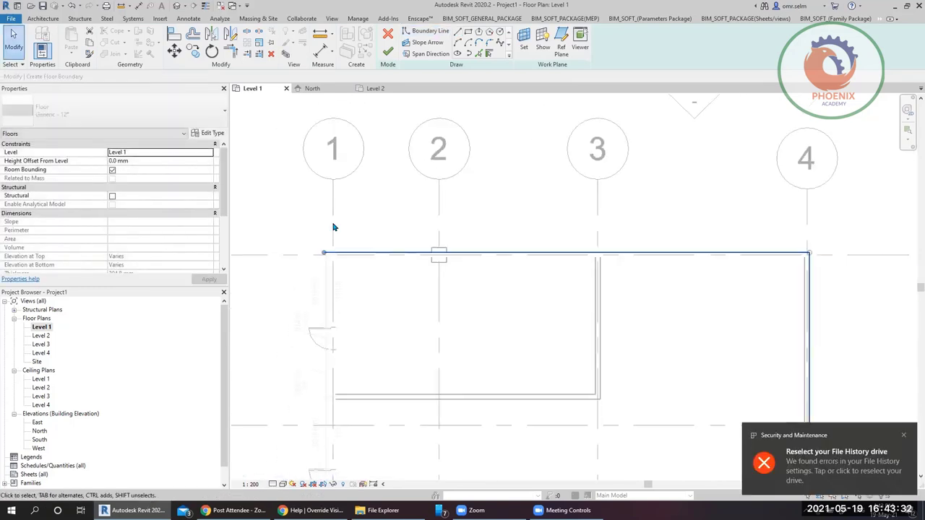
scroll(333, 228, "down", 2)
left_click(332, 222)
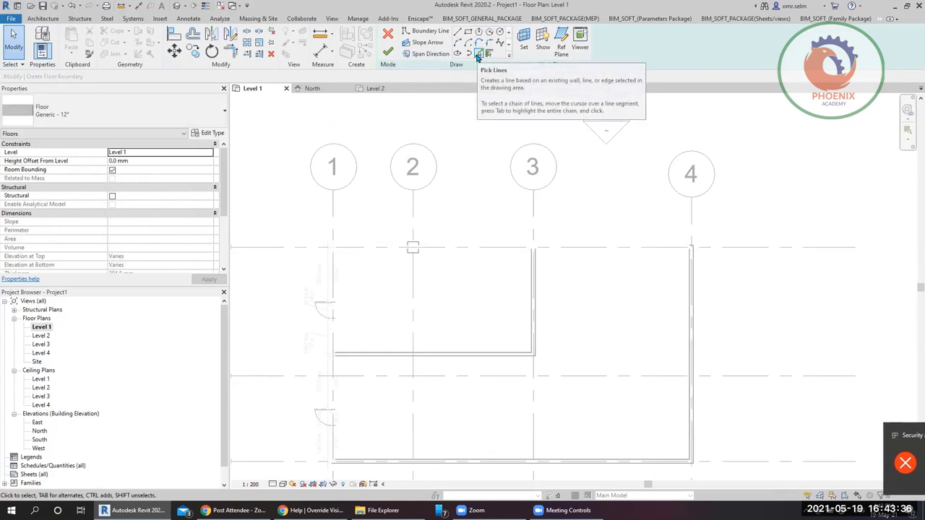
- Use Pick Lines to create floor boundary lines along the exterior walls' outer edges at grids 4, C, 1 and A
left_click(478, 54)
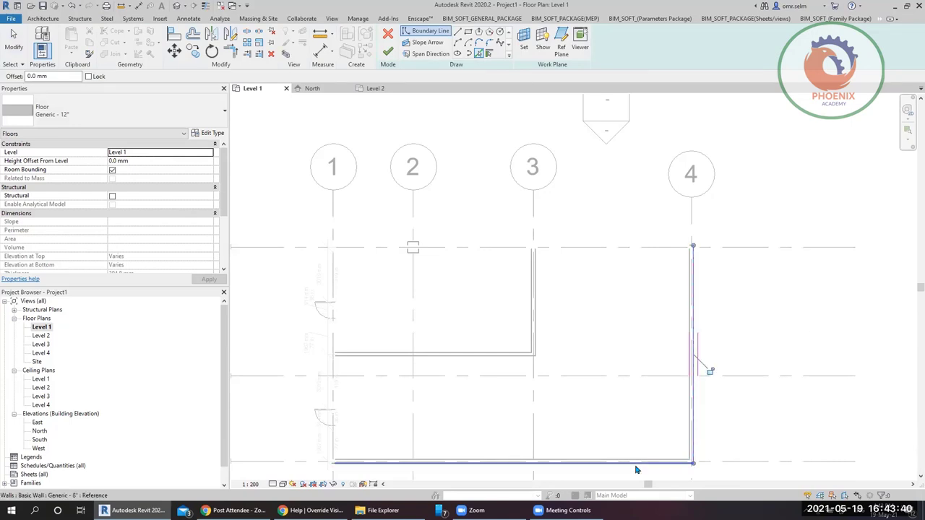
scroll(342, 396, "up", 3)
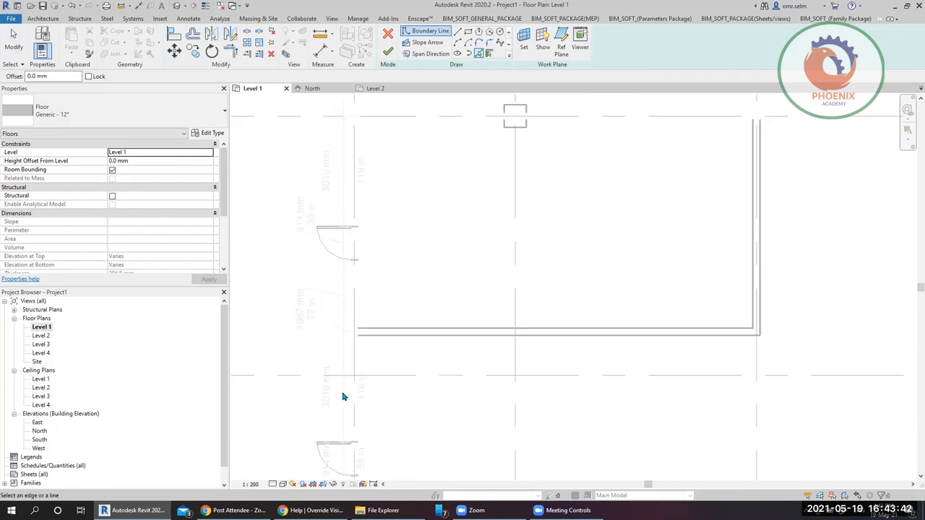
left_click(351, 367)
scroll(291, 291, "down", 1)
scroll(291, 290, "down", 1)
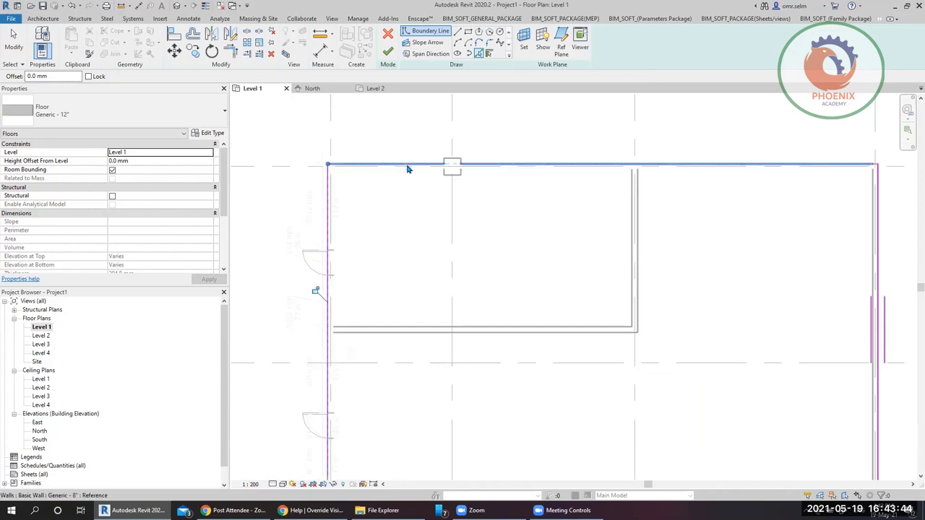
left_click(409, 168)
scroll(553, 260, "down", 1)
key("Escape")
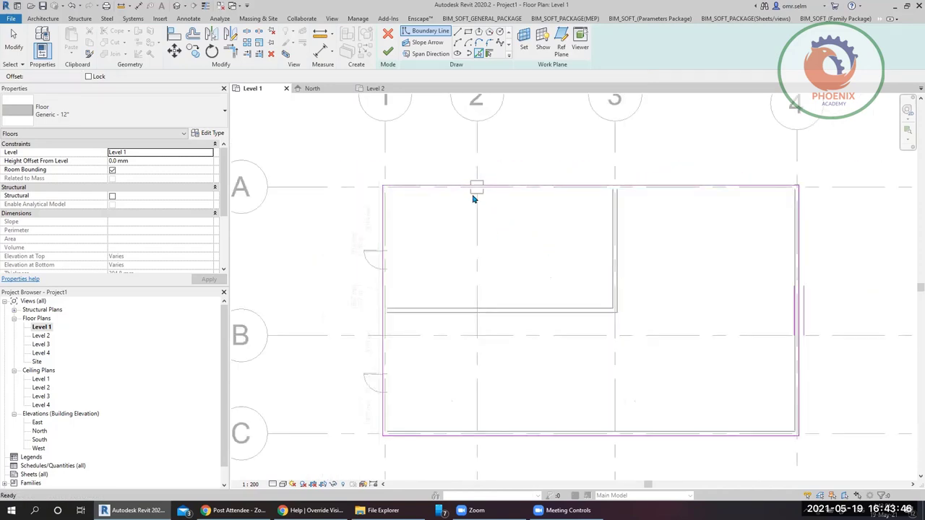
- Delete all the floor boundary lines picked from the exterior wall edges
scroll(371, 159, "down", 2)
left_click_drag(361, 151, 689, 371)
key("Delete")
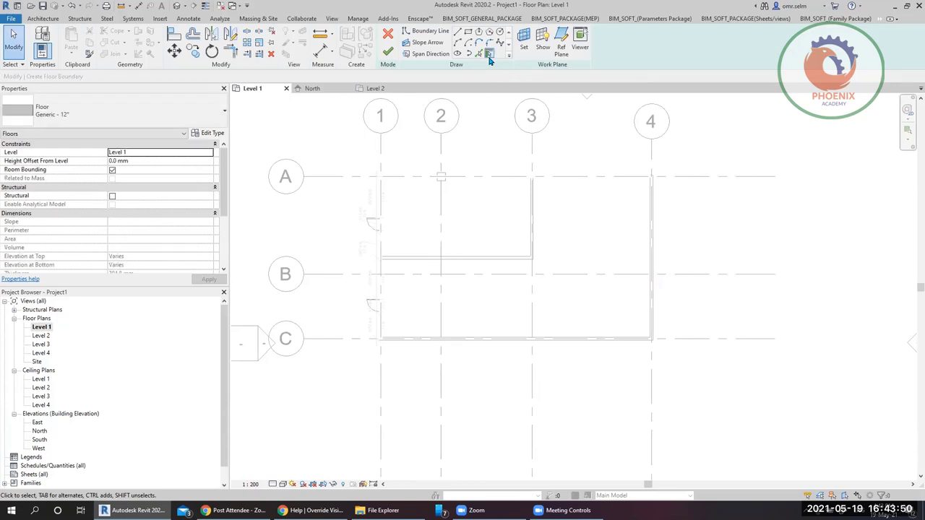
- Use Pick Walls to create the floor boundary from the four exterior walls at grids 4, C, 1 and A
left_click(489, 53)
left_click(649, 256)
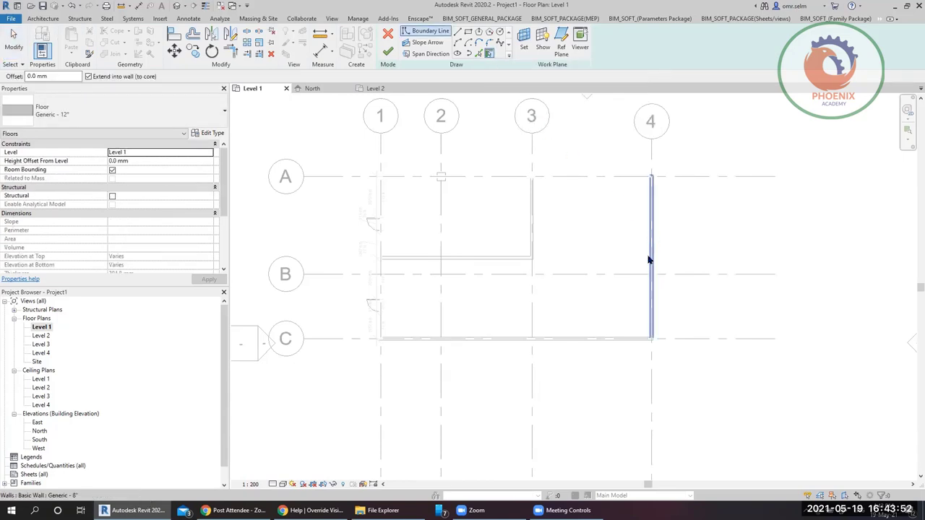
left_click(568, 341)
left_click(379, 270)
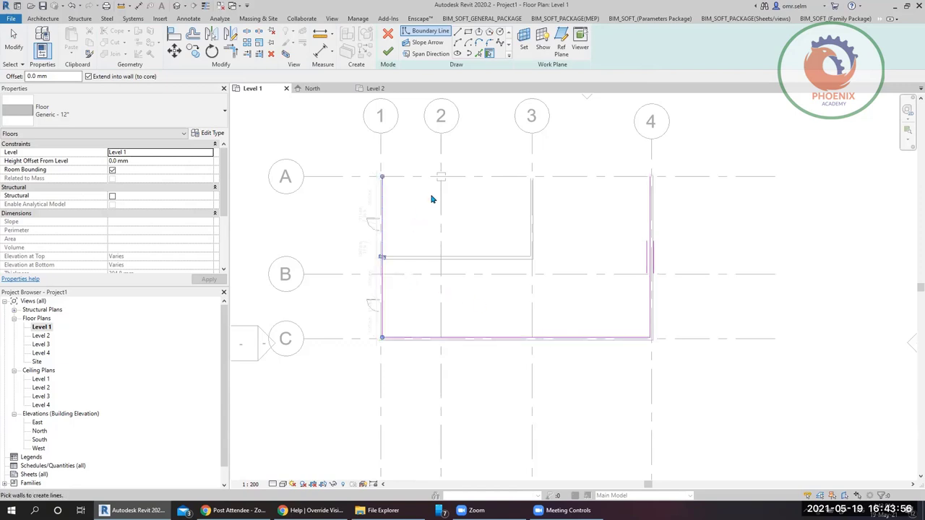
left_click(435, 176)
scroll(715, 284, "up", 2)
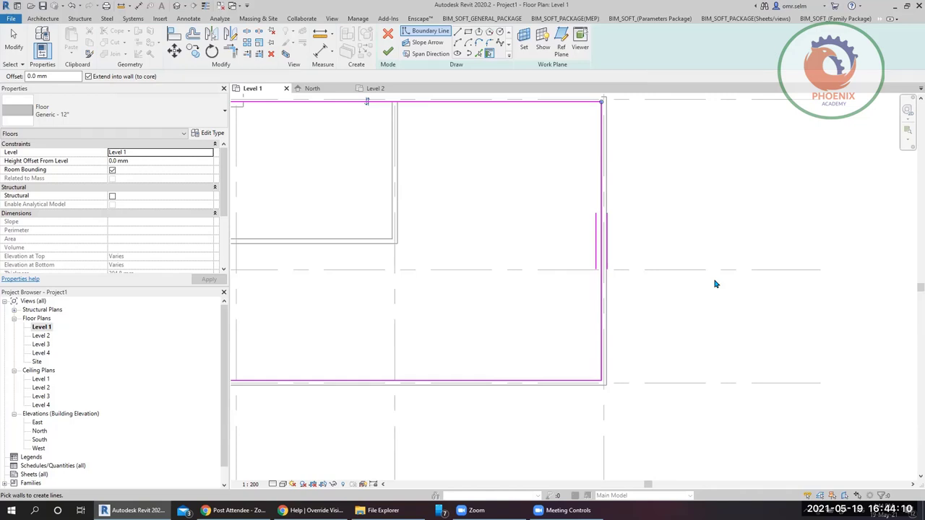
- Flip the floor boundary to the exterior walls' outer faces, finish the floor and deselect it
scroll(712, 283, "down", 1)
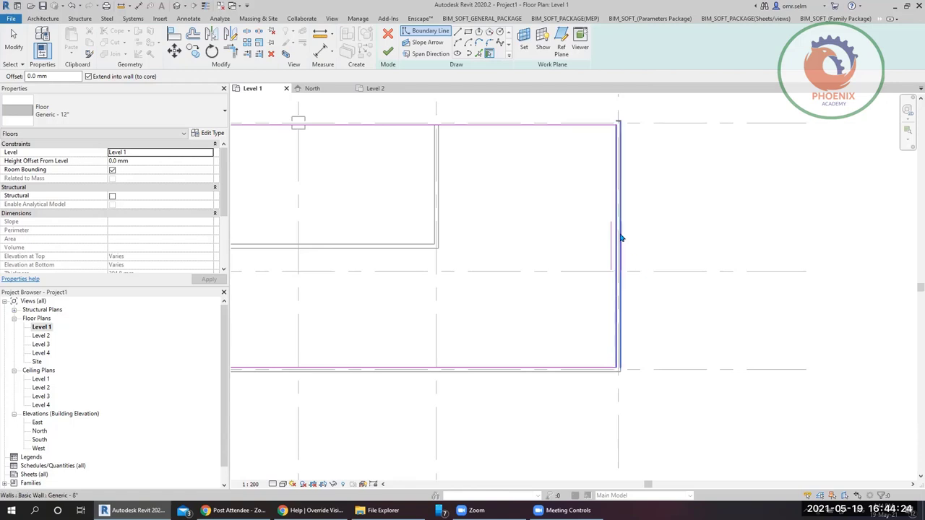
scroll(642, 267, "down", 3)
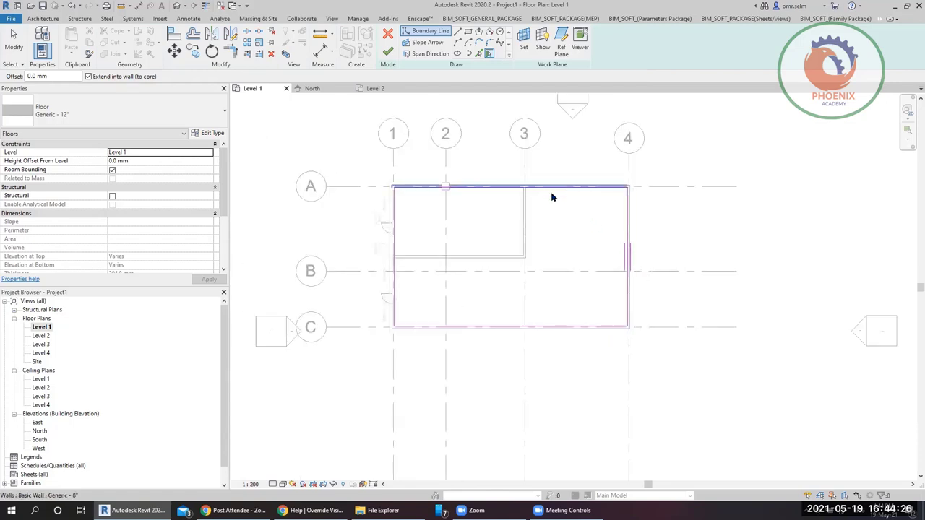
scroll(655, 285, "up", 2)
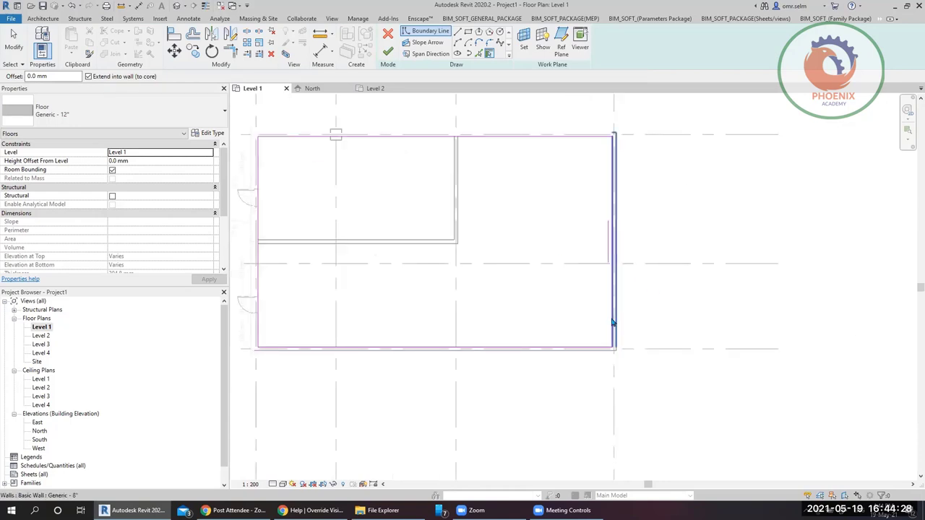
scroll(578, 352, "up", 2)
key("Escape")
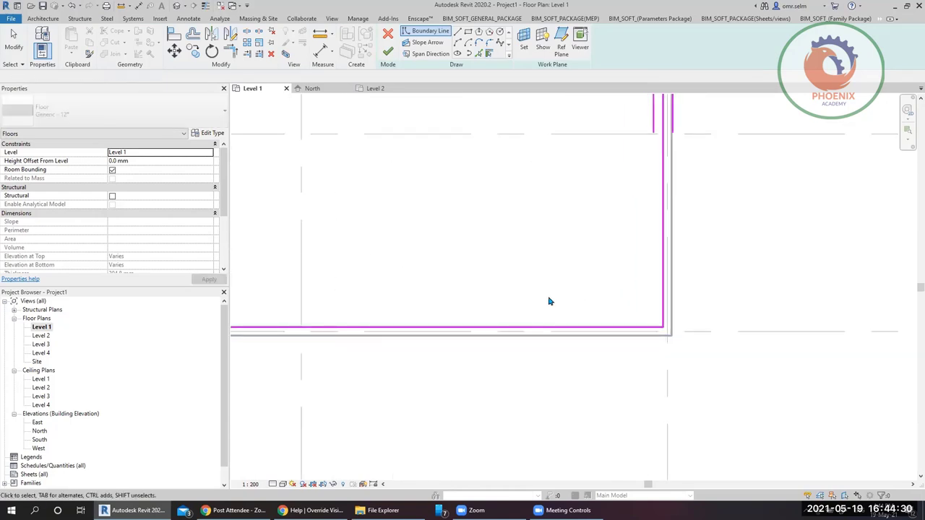
left_click(543, 327)
scroll(668, 367, "down", 2)
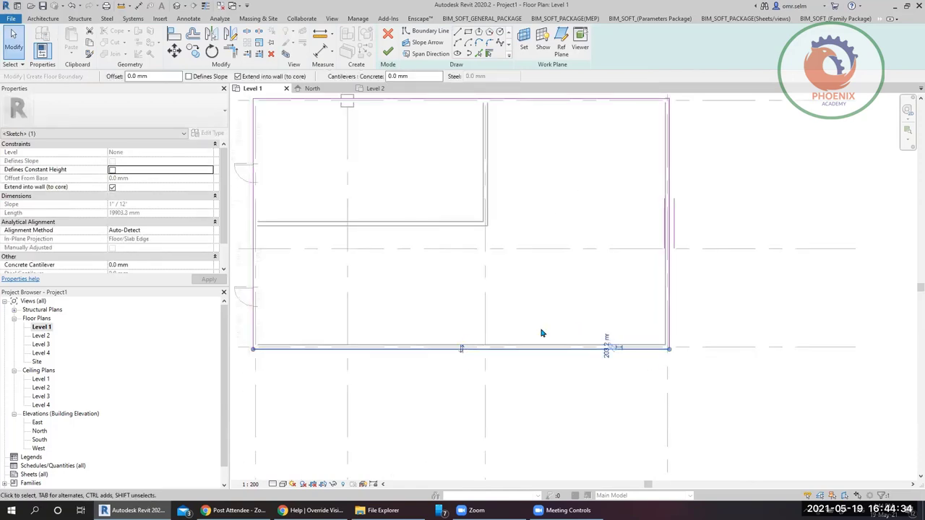
left_click(388, 51)
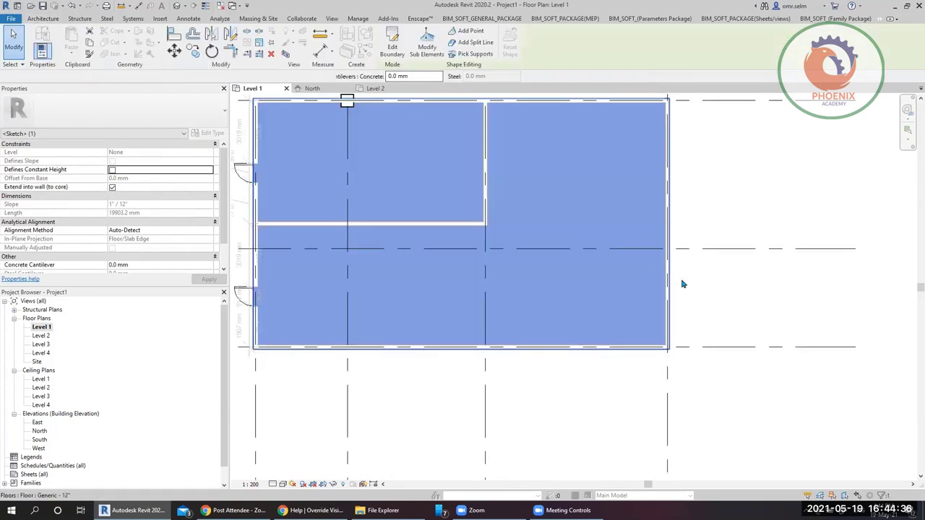
left_click(747, 316)
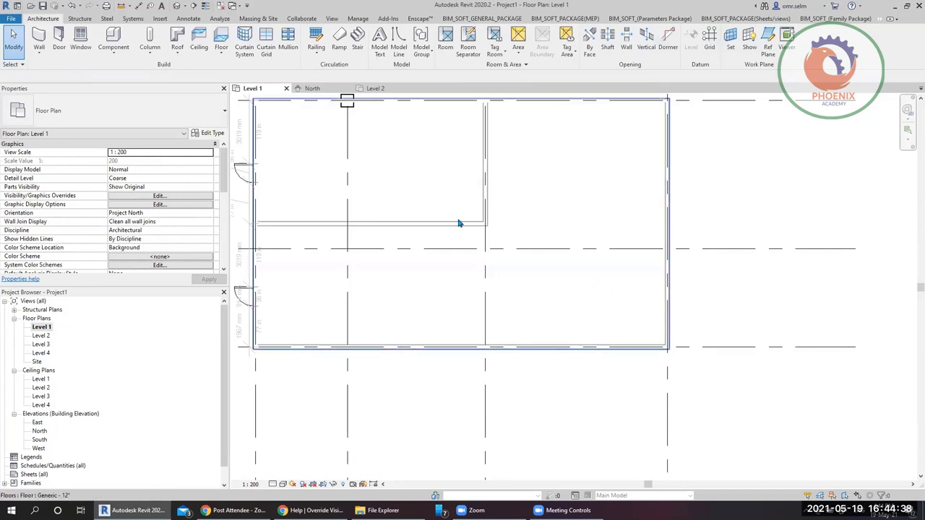
- Place a spot elevation with a leader and shoulder on the floor between grids 3 and 4, just above grid B
left_click(190, 19)
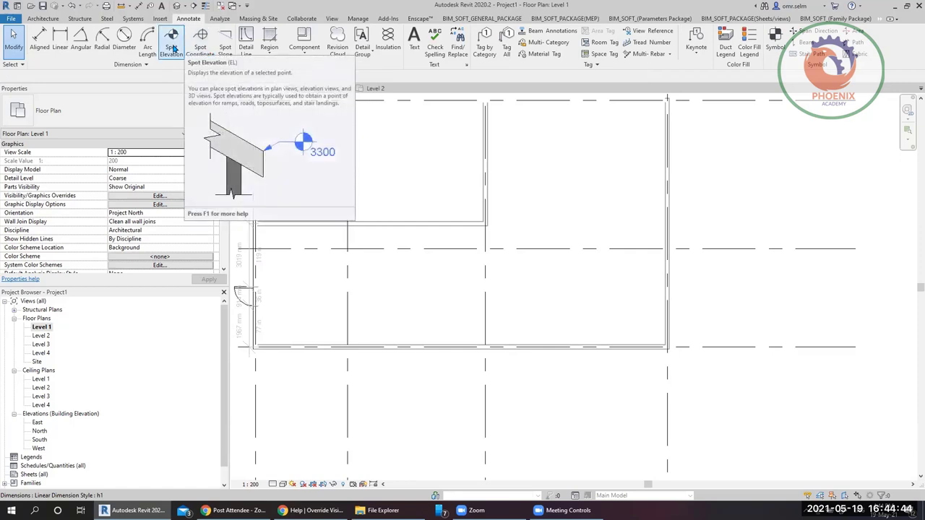
left_click(173, 47)
scroll(547, 209, "up", 2)
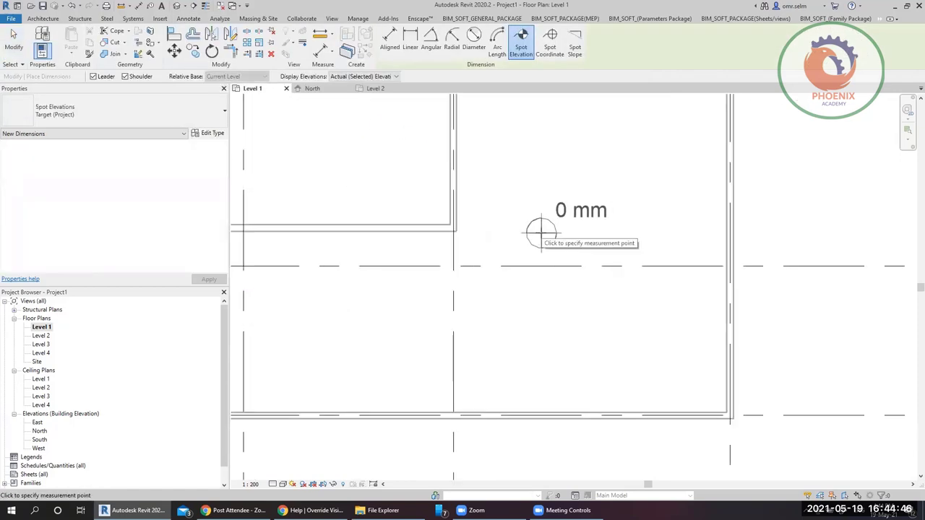
left_click(541, 228)
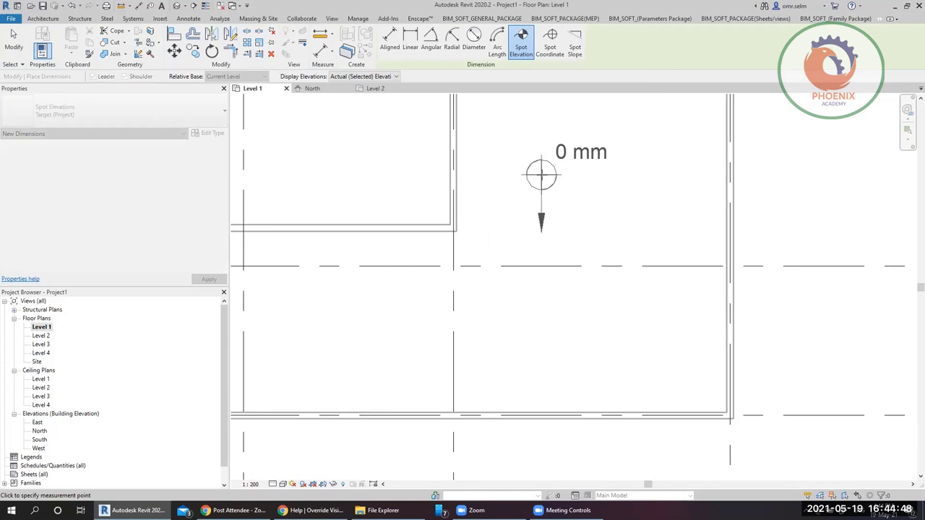
left_click(541, 175)
left_click(657, 174)
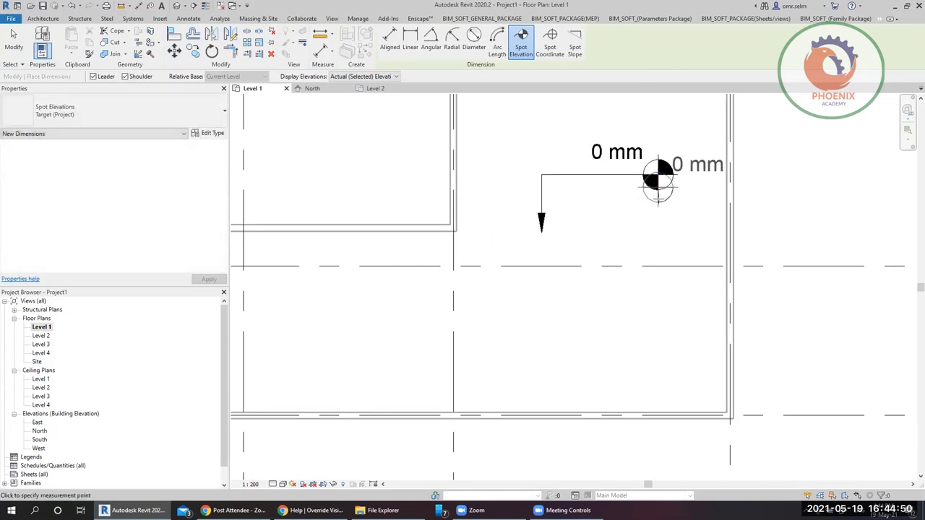
key("Escape")
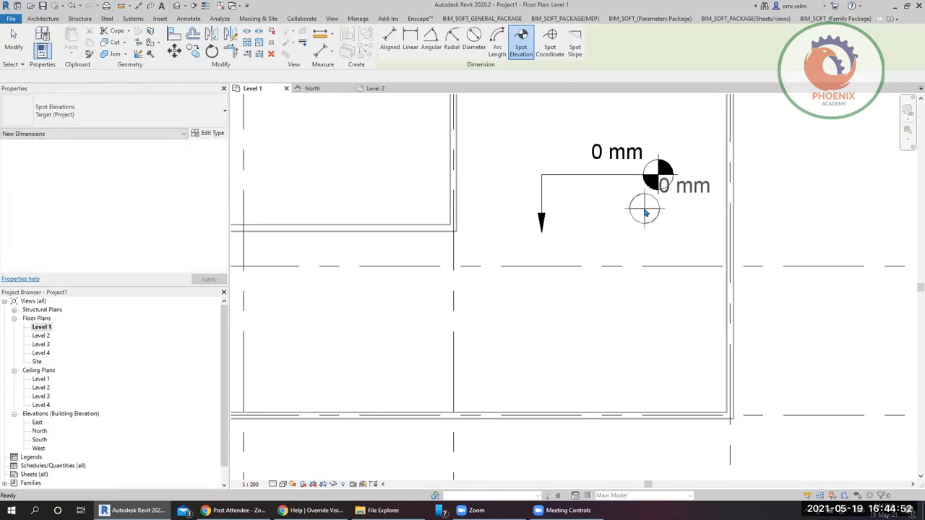
- Delete the spot elevation from the floor
key("Escape")
left_click(617, 154)
key("Delete")
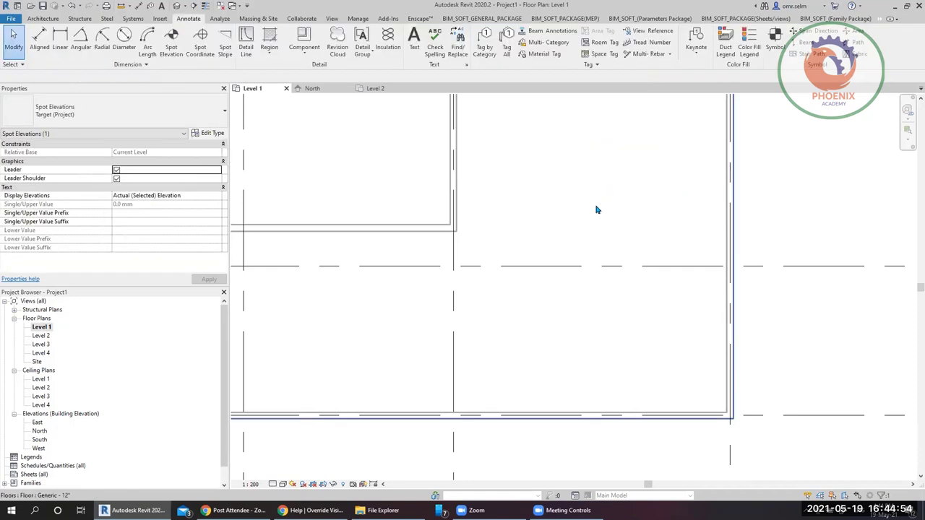
scroll(596, 210, "down", 3)
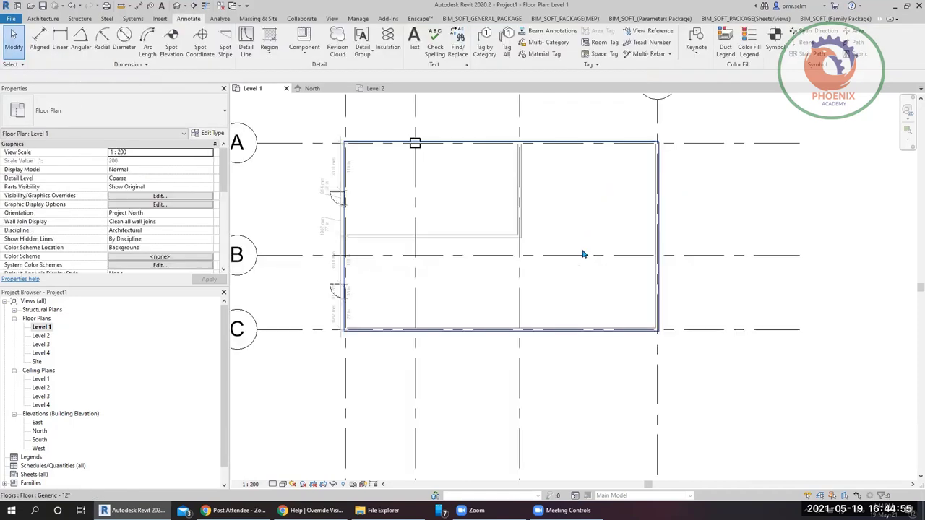
- Start another architectural floor on Level 1 with boundaries picked from walls, and try a 500 mm boundary offset
left_click(47, 19)
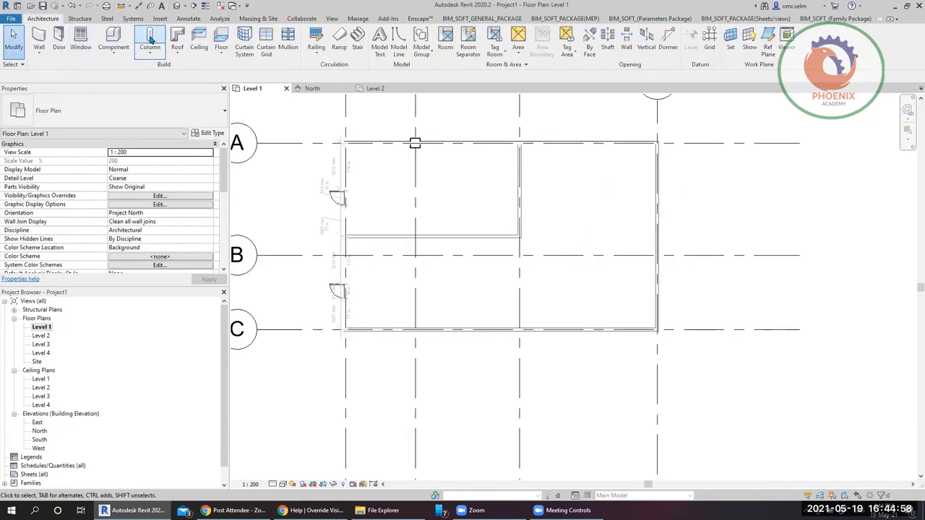
left_click(221, 55)
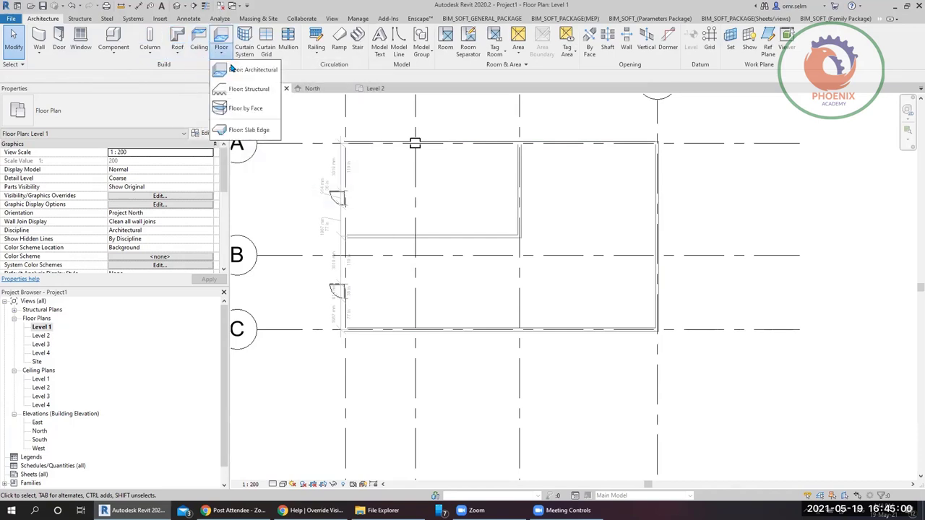
left_click(239, 69)
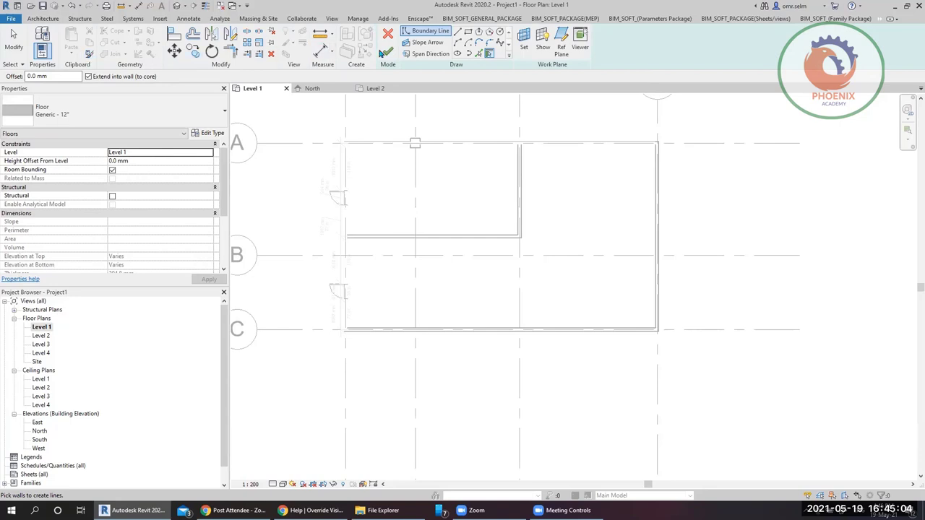
left_click(54, 76)
type("500")
left_click(489, 58)
- Pick the four walls enclosing the room between grids 1 and 3, next to grid A, as floor boundaries with zero offset
left_click(516, 196)
left_click(475, 237)
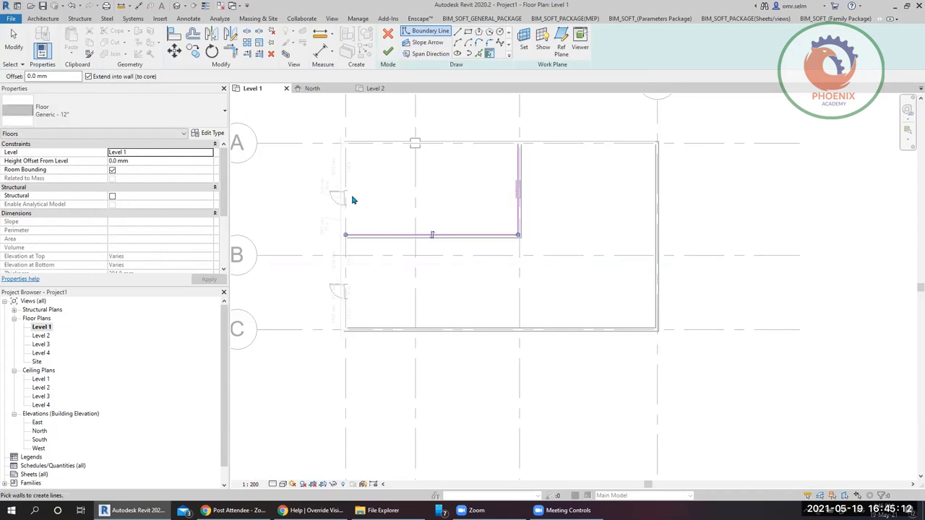
left_click(343, 186)
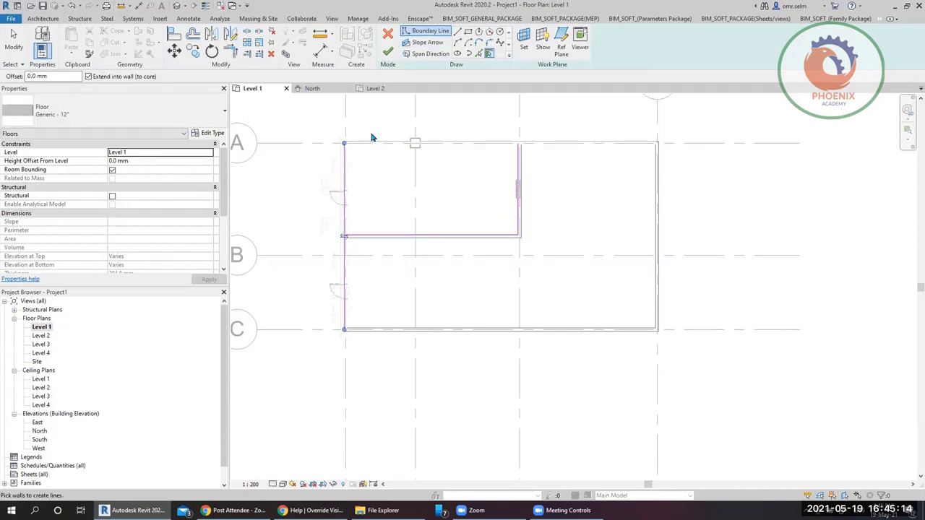
left_click(373, 142)
key("Escape")
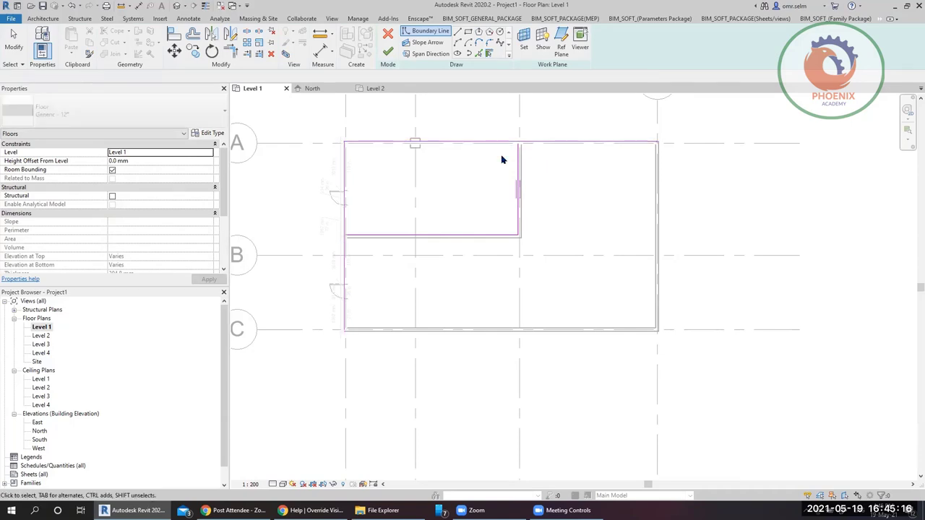
- Trim the upper and side boundary lines to meet at the room's corners, and finish the floor sketch
left_click(517, 169)
scroll(516, 230, "up", 5)
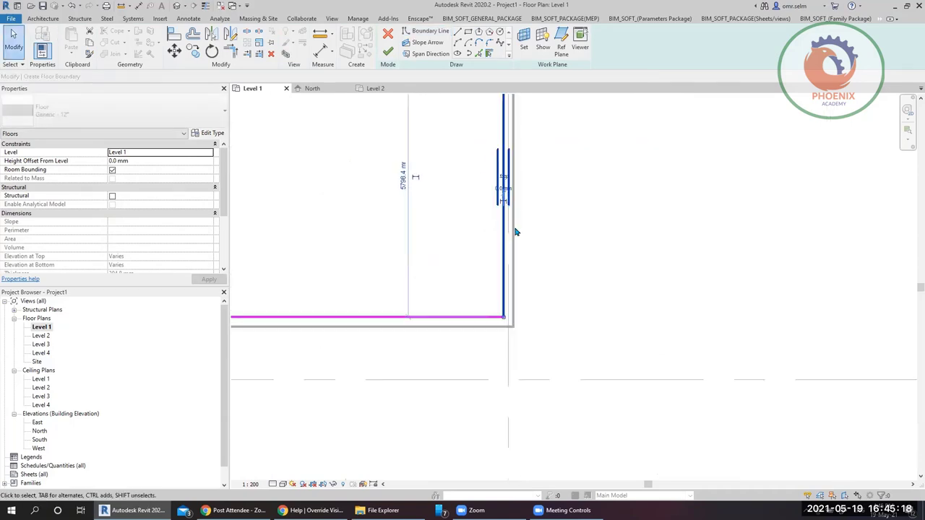
scroll(516, 235, "down", 5)
key("t")
key("r")
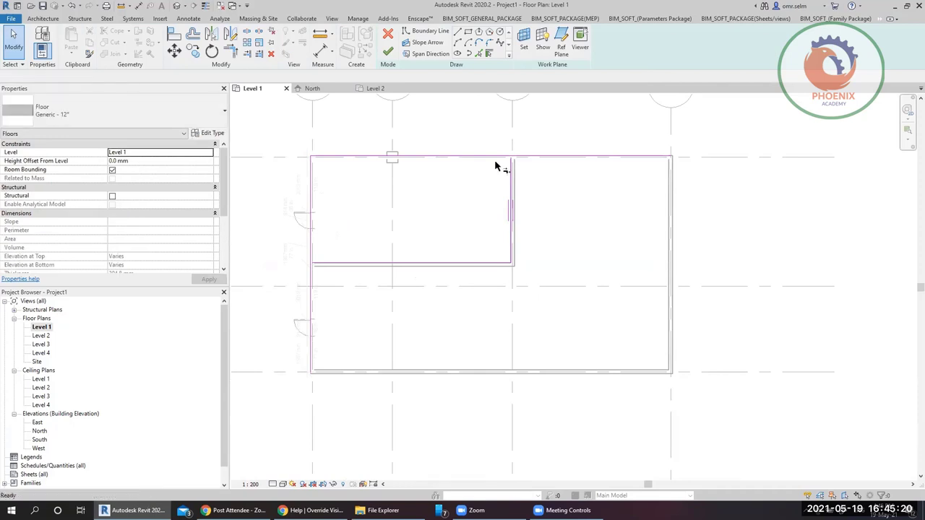
left_click(509, 173)
left_click(498, 161)
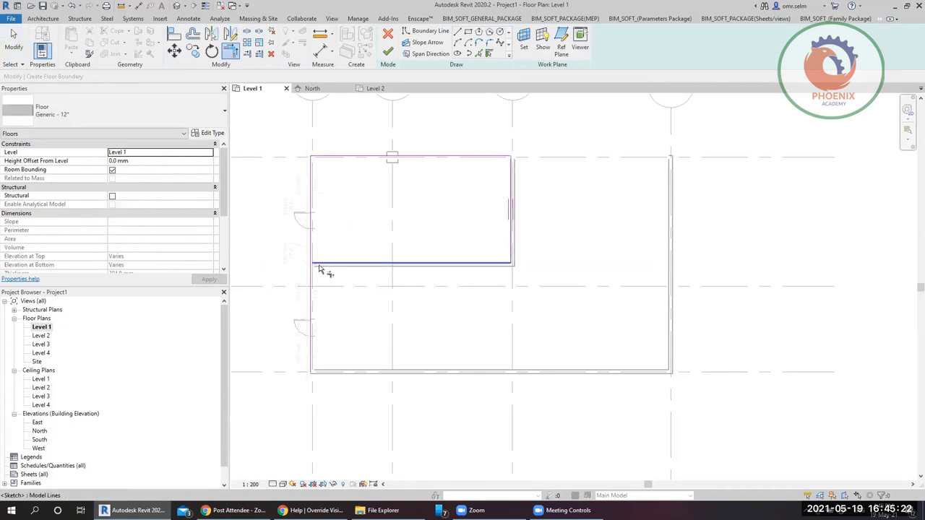
left_click(388, 50)
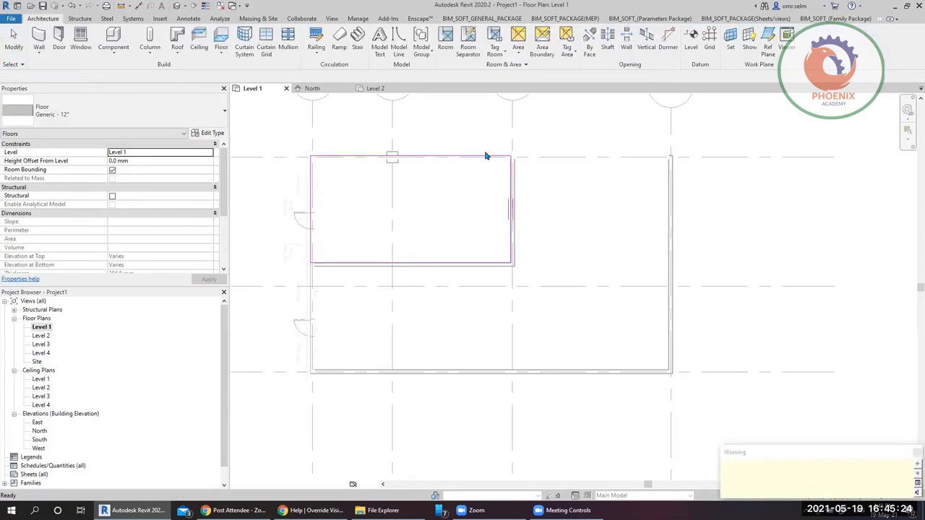
left_click(704, 247)
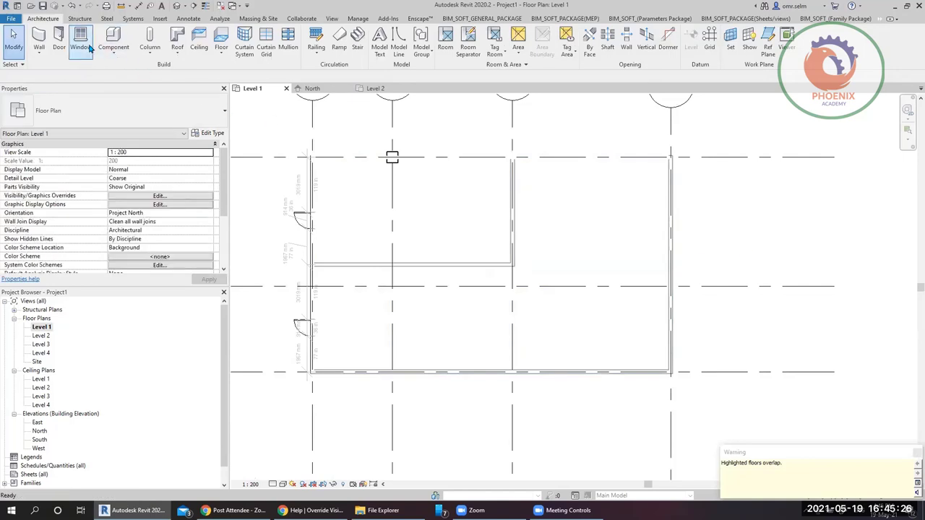
- Set the height offset from level of the new room floor between grids 1 and 3 to 500 mm
left_click(384, 181)
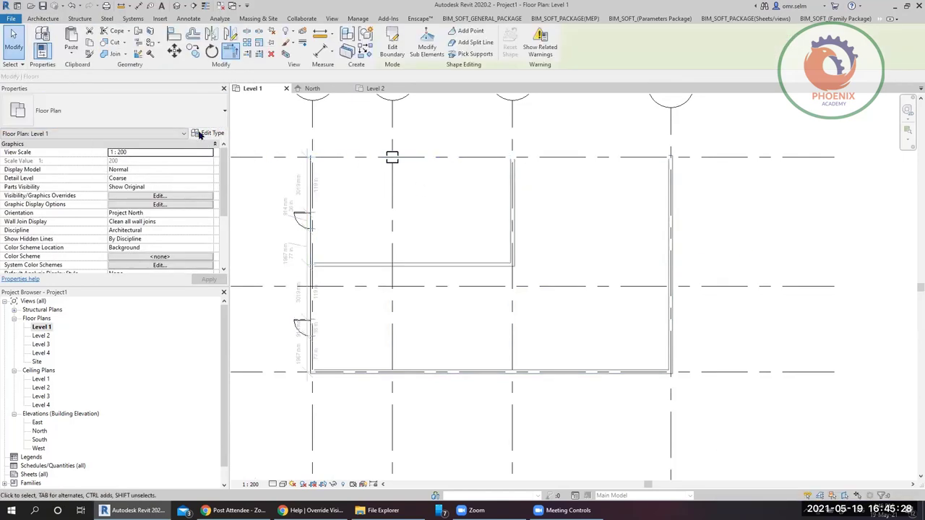
left_click(144, 160)
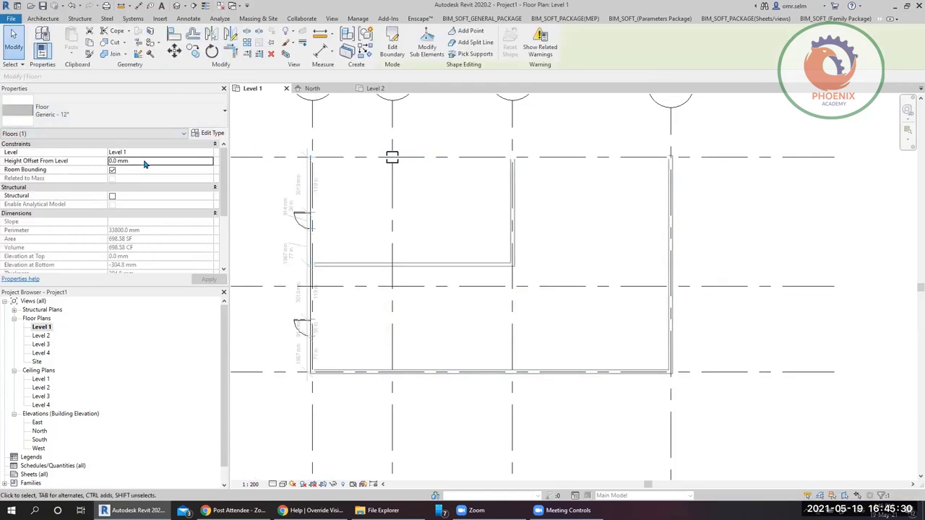
type("500")
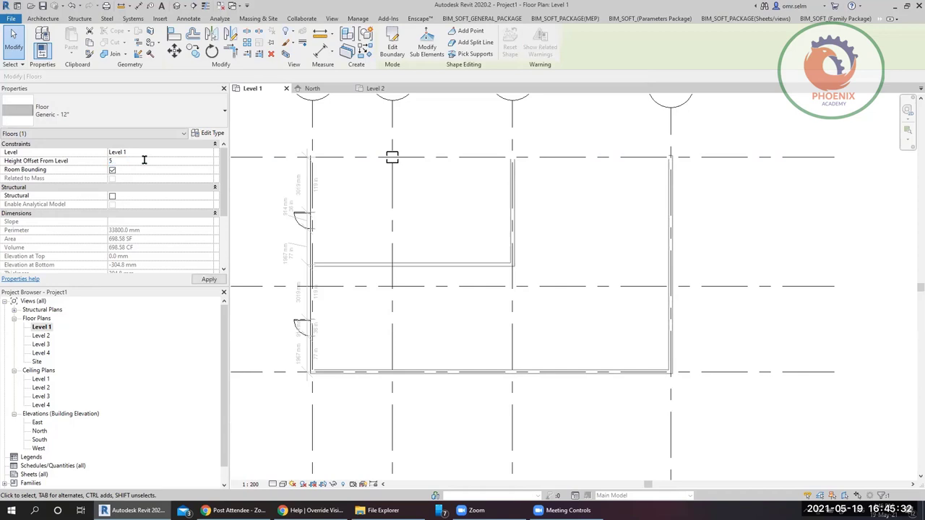
left_click(758, 242)
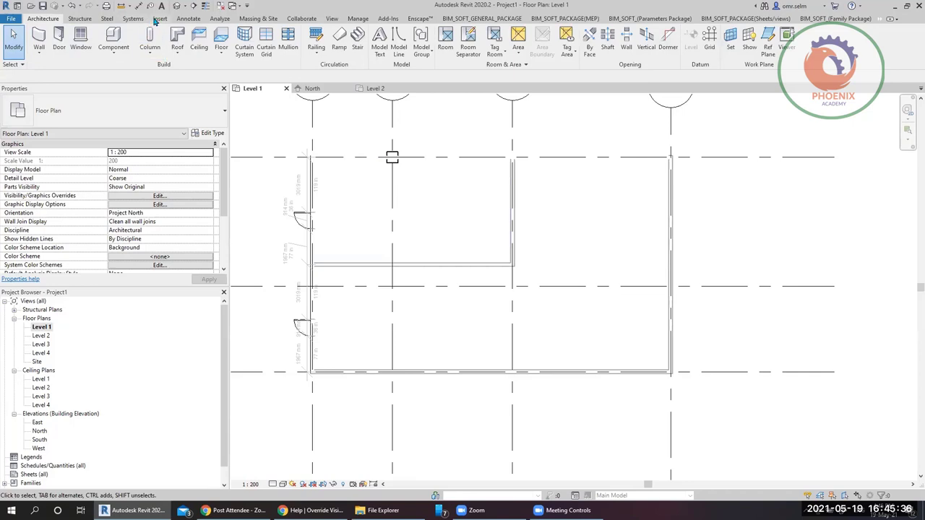
- Place spot elevations with leader and shoulder on the large floor between grids 3 and 4 and on the room floor between grids 2 and 3
left_click(186, 19)
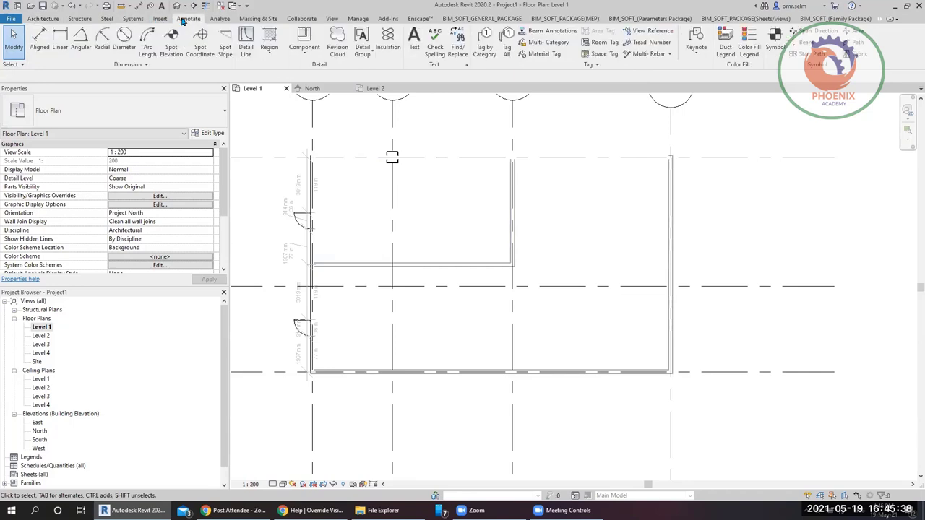
left_click(171, 46)
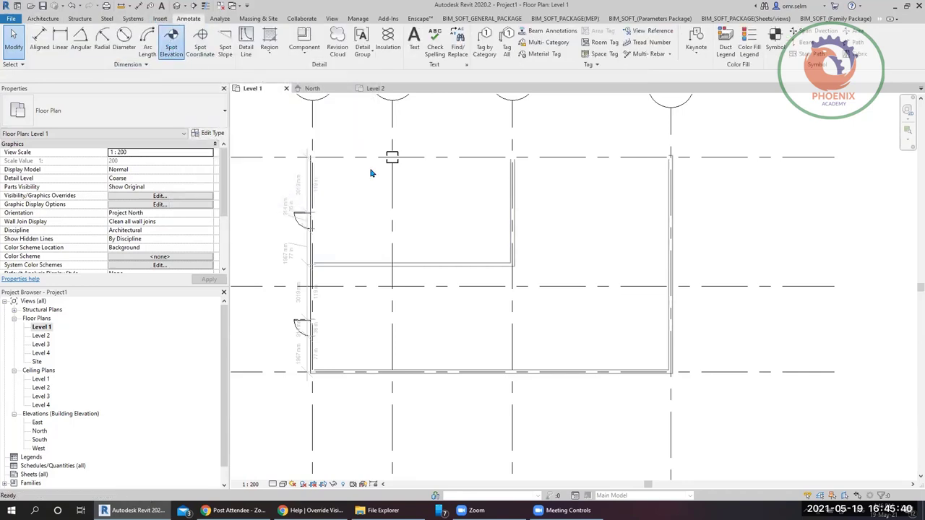
scroll(567, 330, "up", 2)
left_click(568, 330)
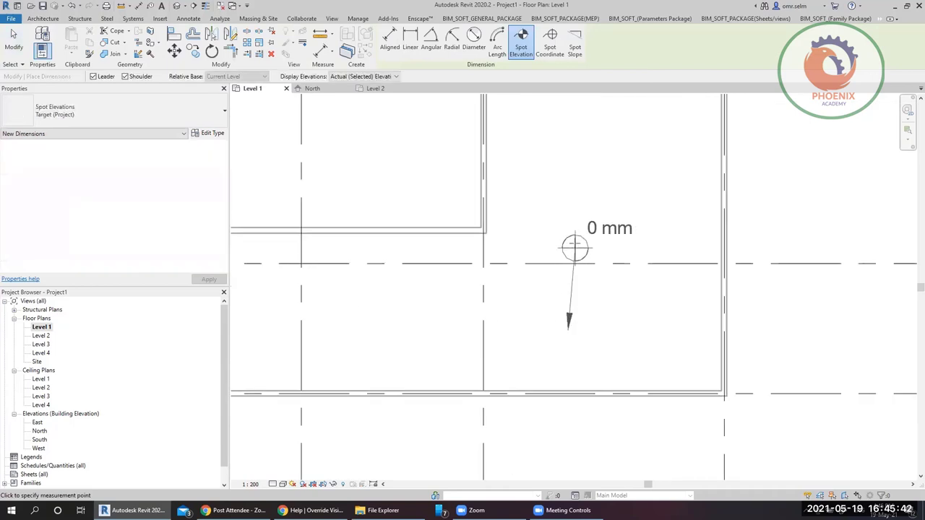
left_click(568, 239)
left_click(655, 239)
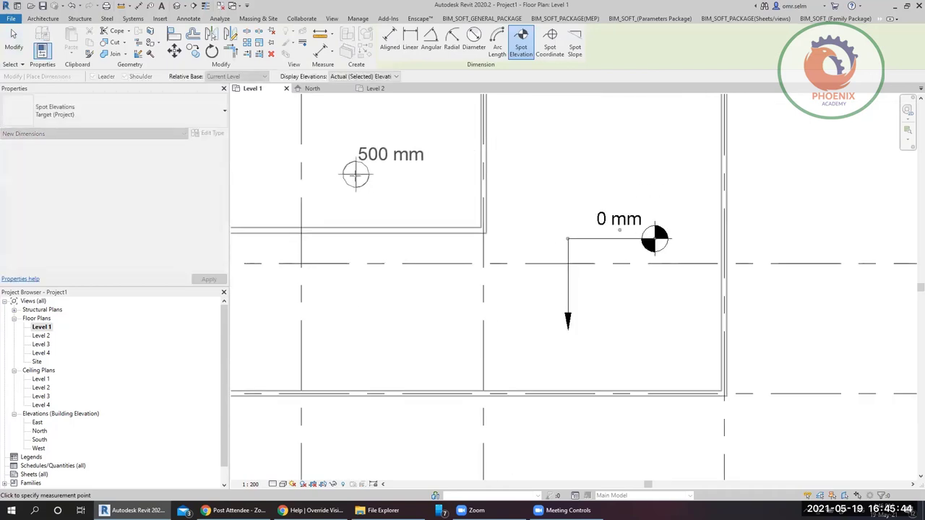
left_click(452, 130)
key("Escape")
key("Escape")
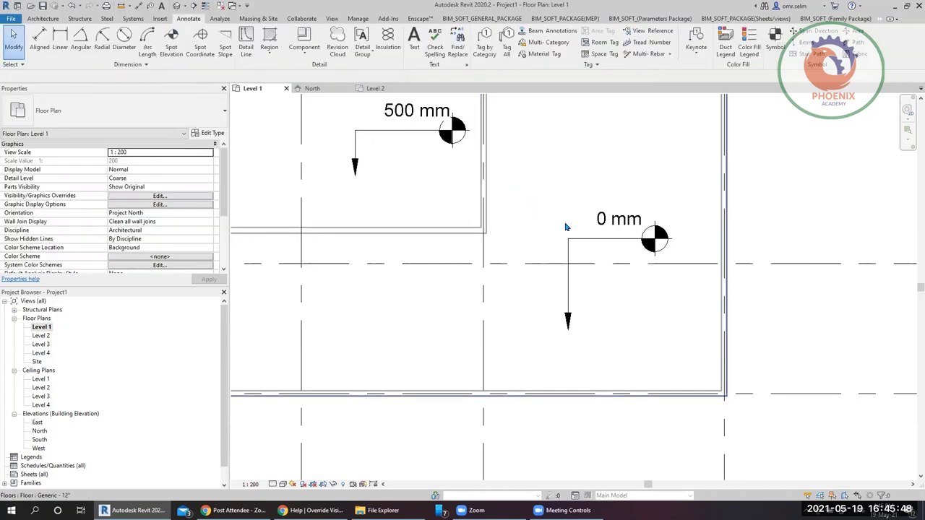
- Set the spot elevation between grids 3 and 4 to display Top & Bottom Elevations
left_click(595, 246)
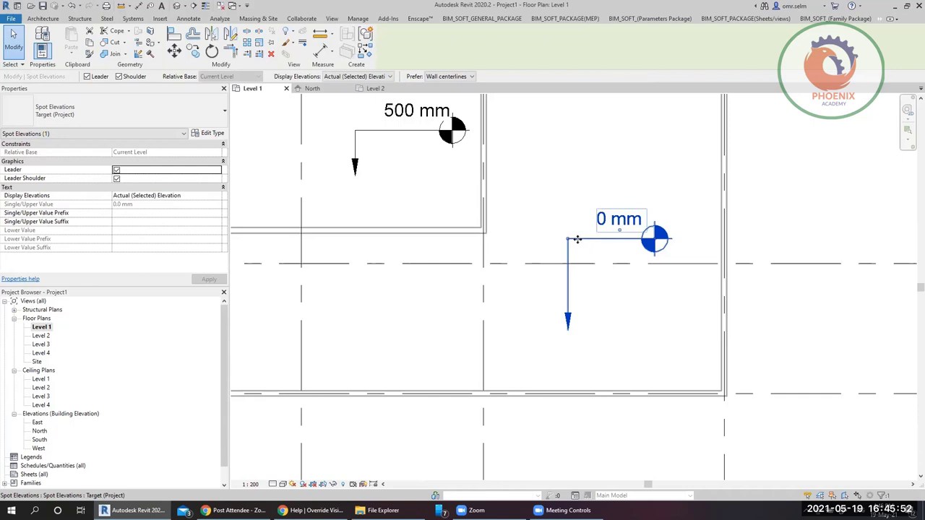
left_click(213, 197)
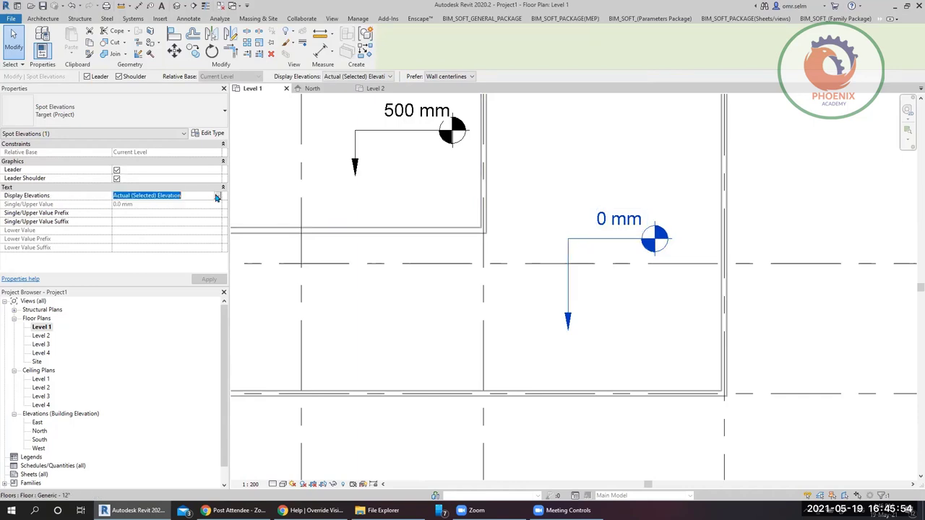
left_click(219, 198)
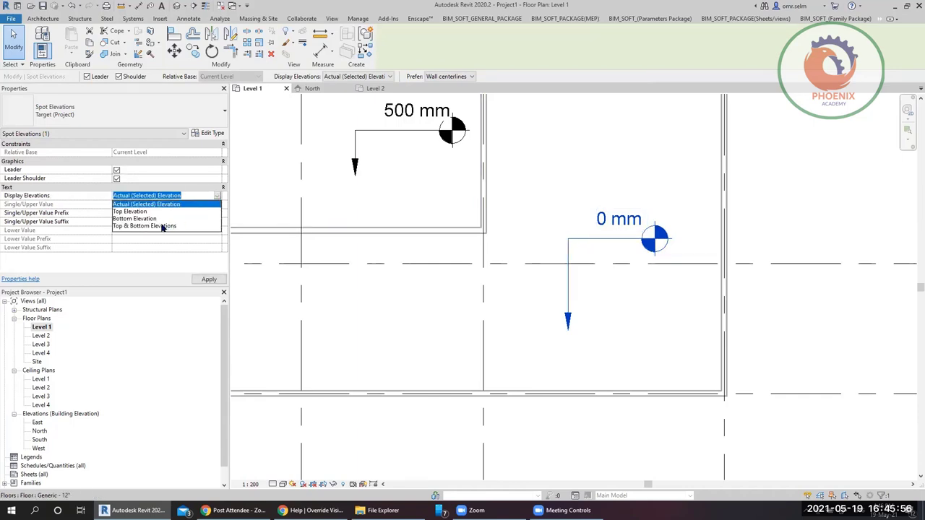
left_click(127, 226)
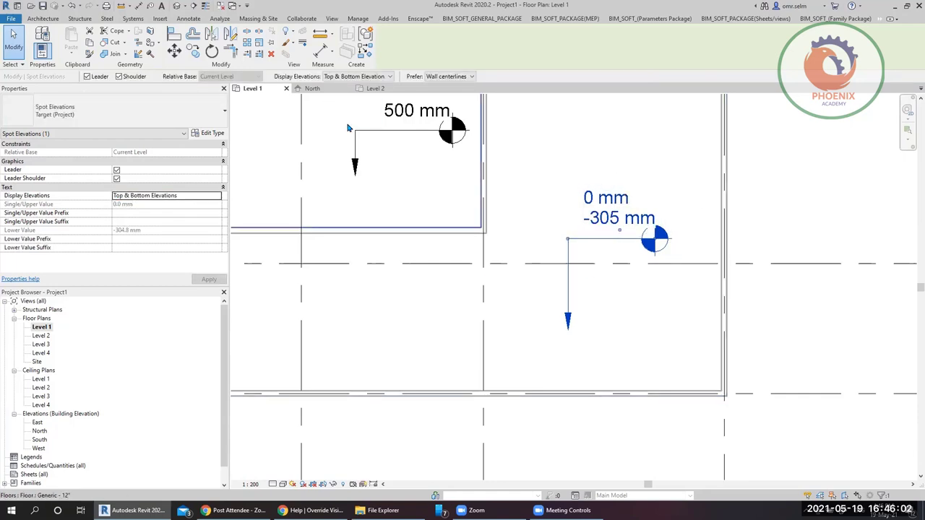
- Set the room floor's spot elevation to display Top & Bottom Elevations, and move its text down over the leader shoulder
left_click(354, 153)
left_click(217, 196)
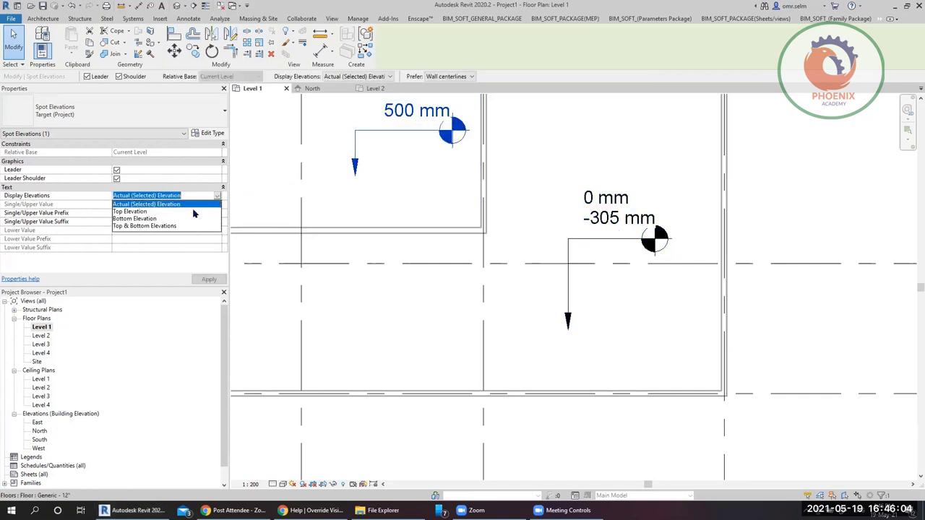
left_click(171, 227)
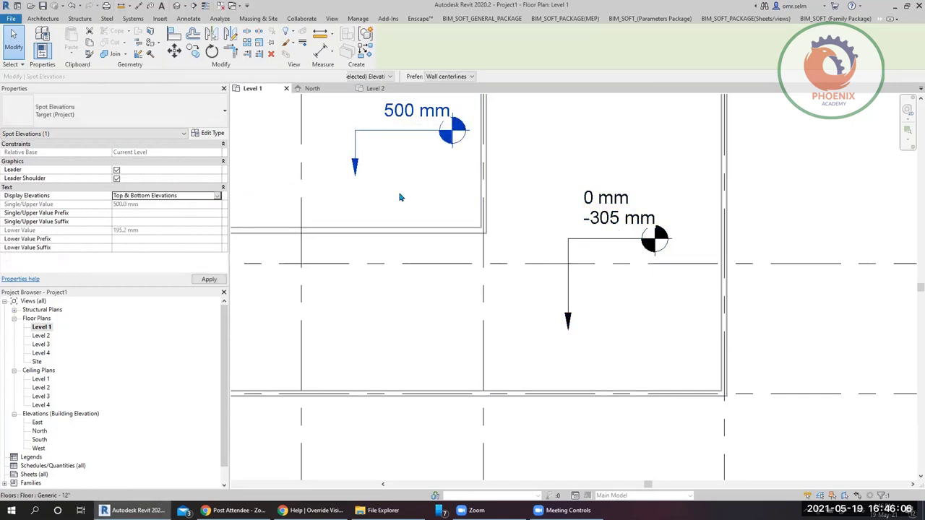
scroll(429, 241, "up", 3)
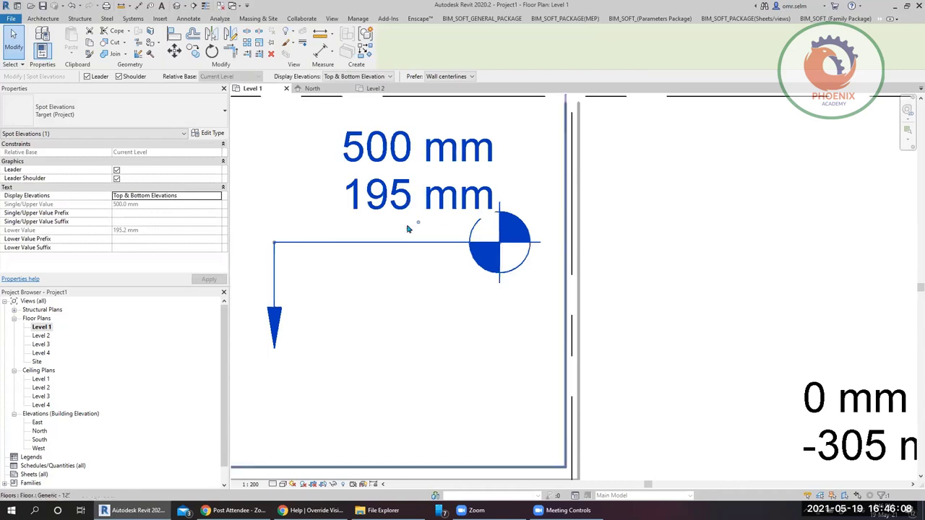
left_click_drag(417, 226, 378, 293)
scroll(306, 198, "down", 3)
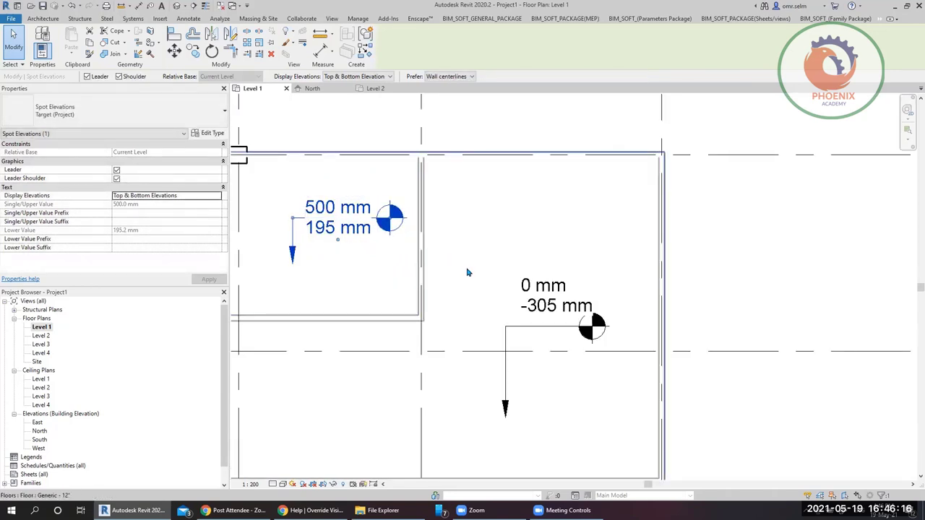
- Set the structure layer thickness of the Generic - 12" floor type to 400 mm
left_click(329, 281)
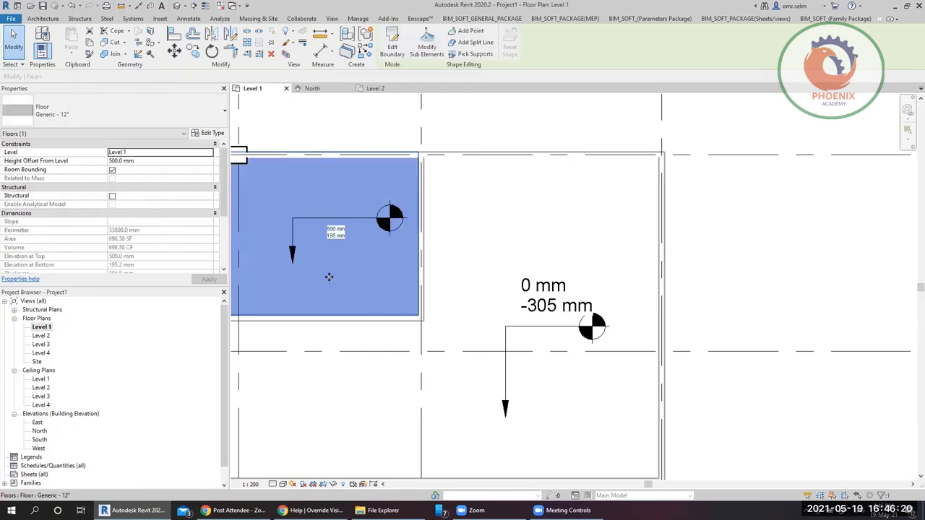
left_click(207, 134)
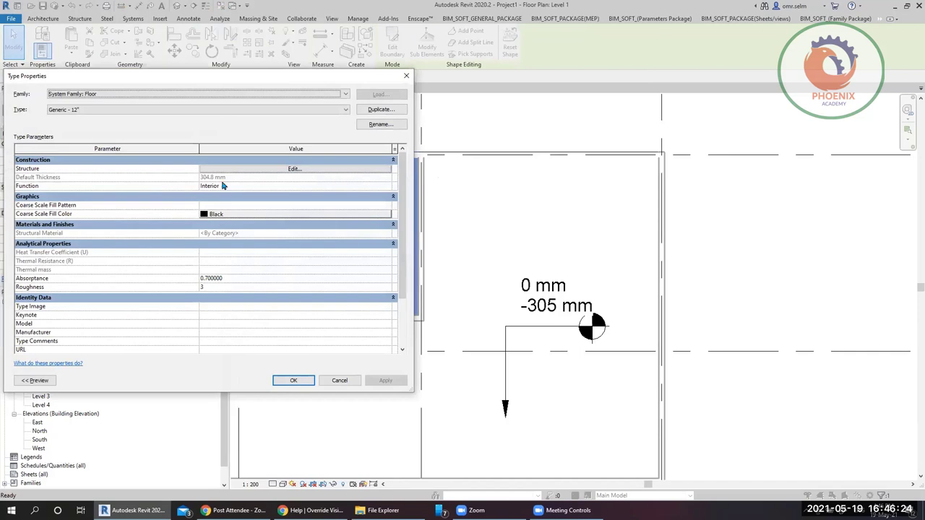
left_click(232, 170)
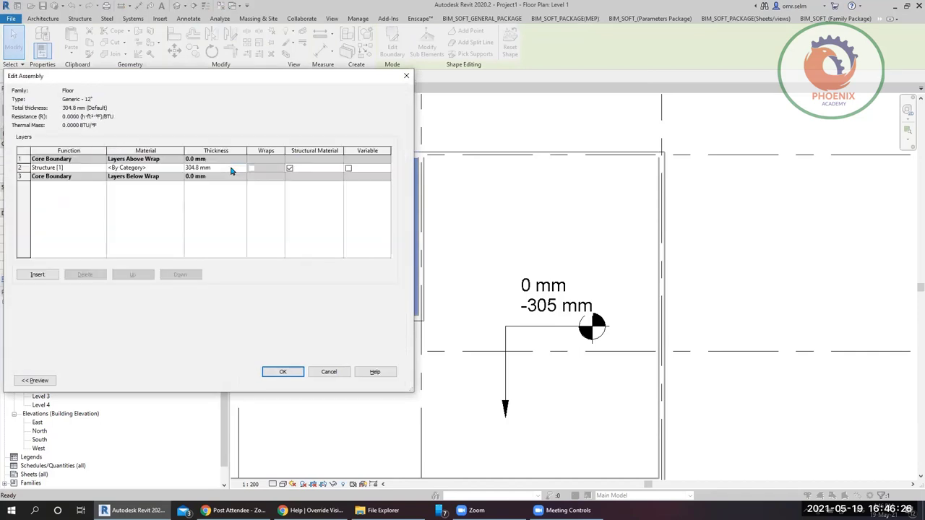
left_click(222, 167)
type("400")
left_click(273, 369)
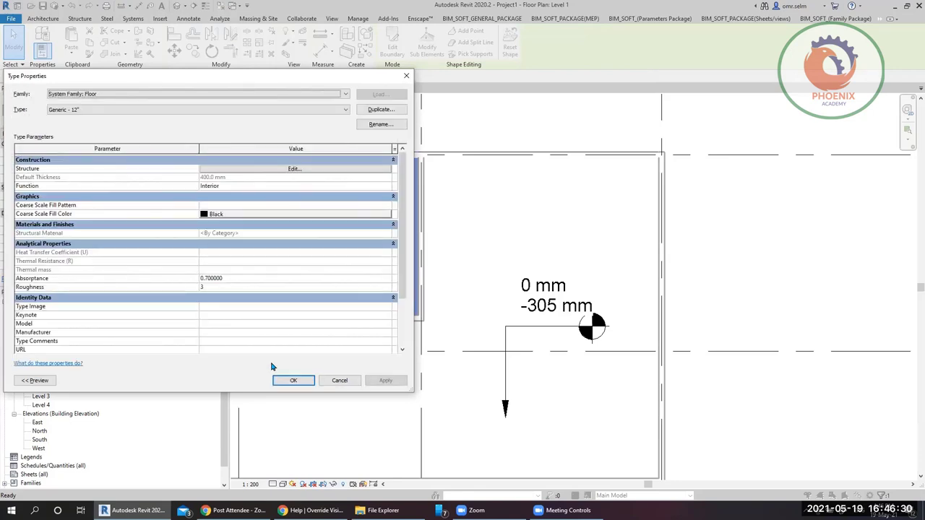
left_click(293, 380)
left_click(744, 275)
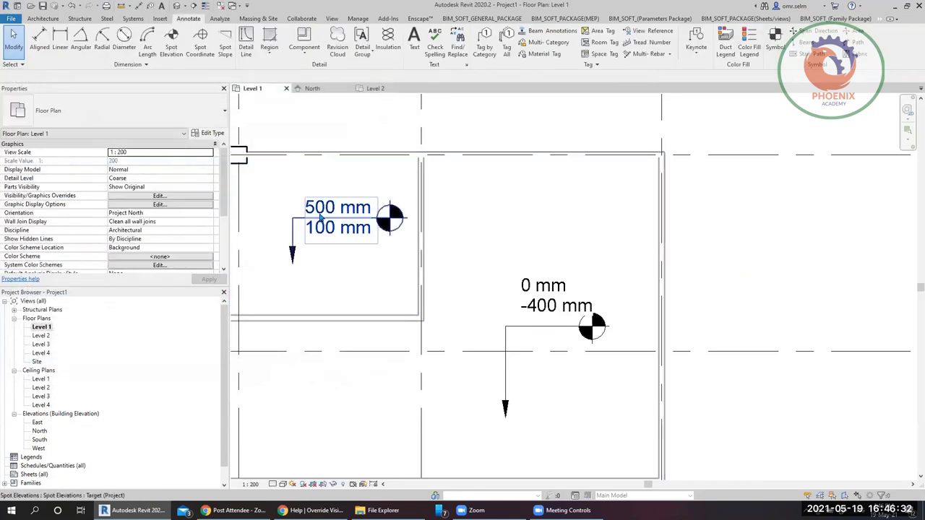
- Examine the top and bottom elevation values of the spot elevations on both floors
scroll(321, 214, "up", 4)
scroll(302, 208, "down", 2)
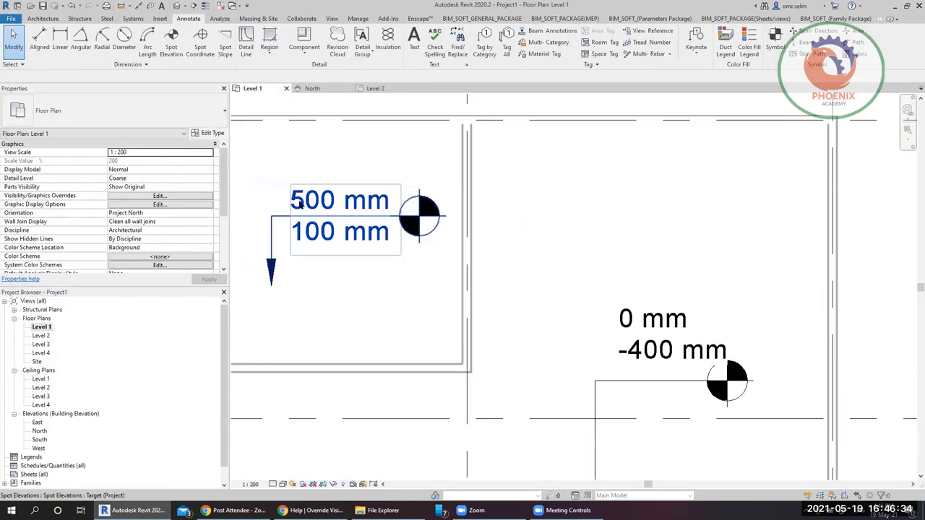
scroll(296, 203, "down", 2)
scroll(509, 345, "up", 3)
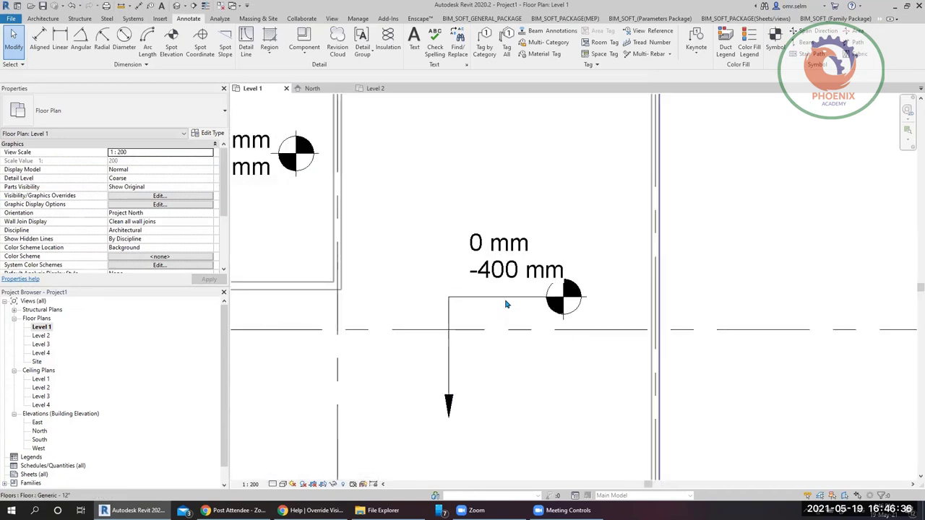
scroll(507, 304, "down", 1)
scroll(533, 303, "down", 1)
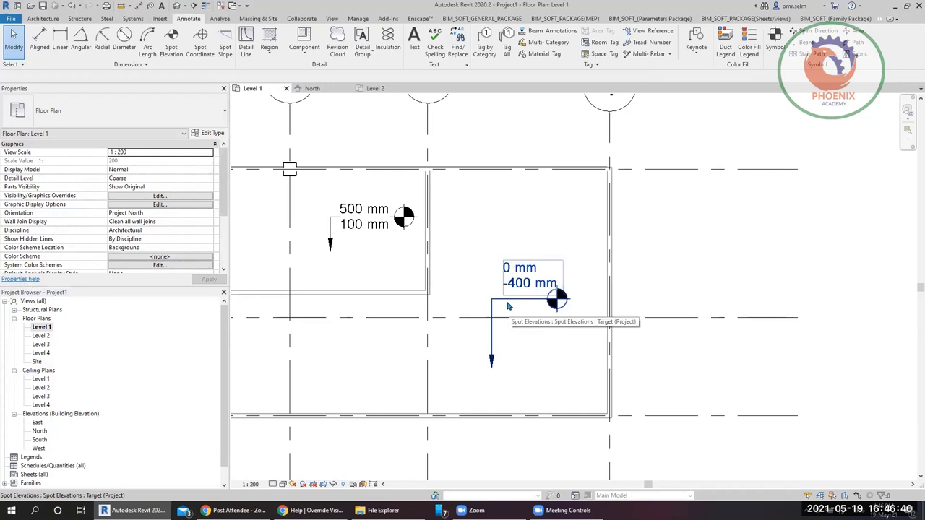
scroll(723, 221, "down", 1)
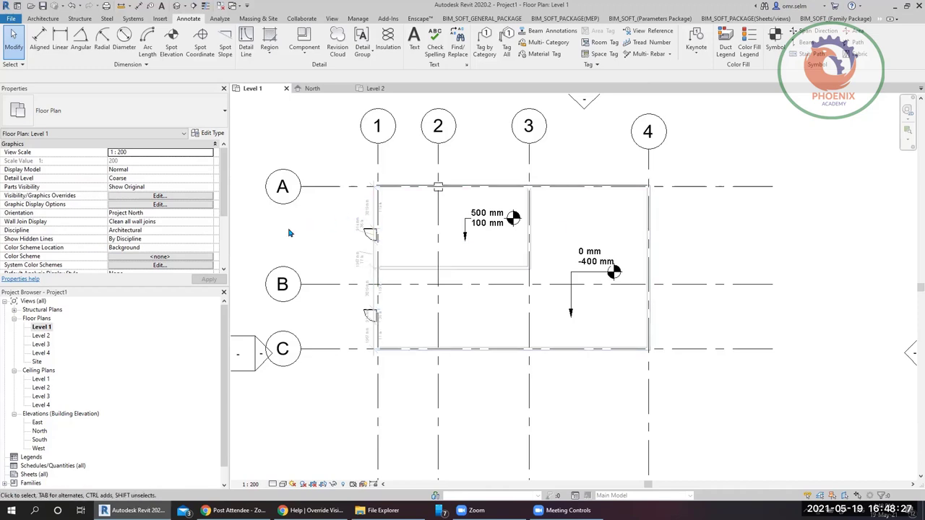
scroll(467, 241, "up", 3)
left_click(463, 239)
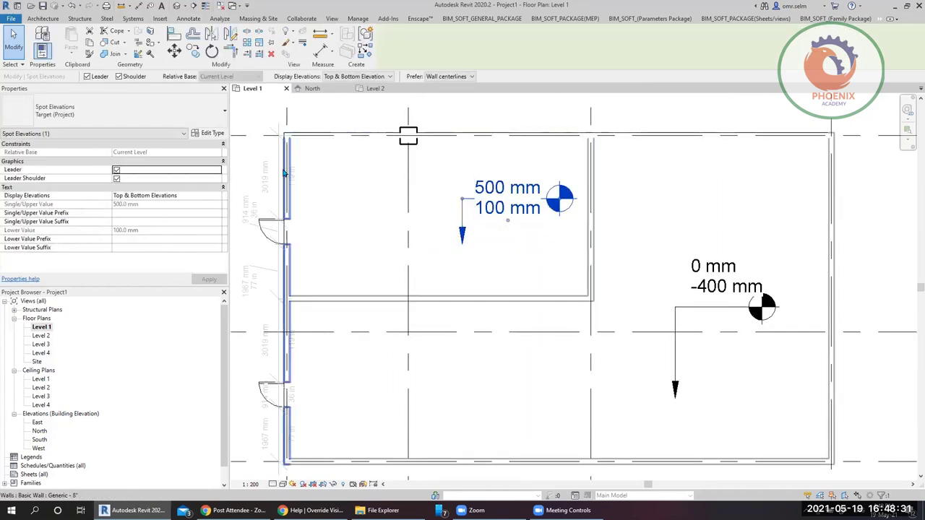
scroll(462, 202, "down", 2)
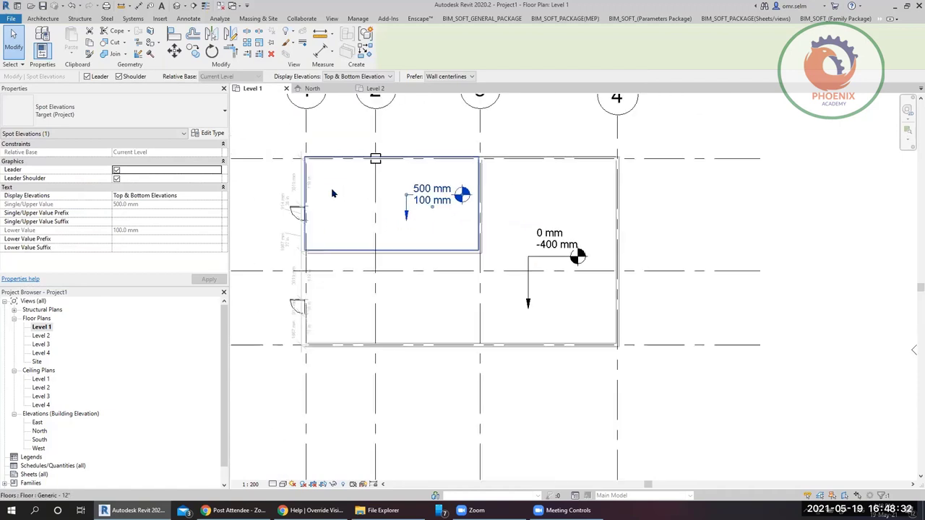
left_click(707, 198)
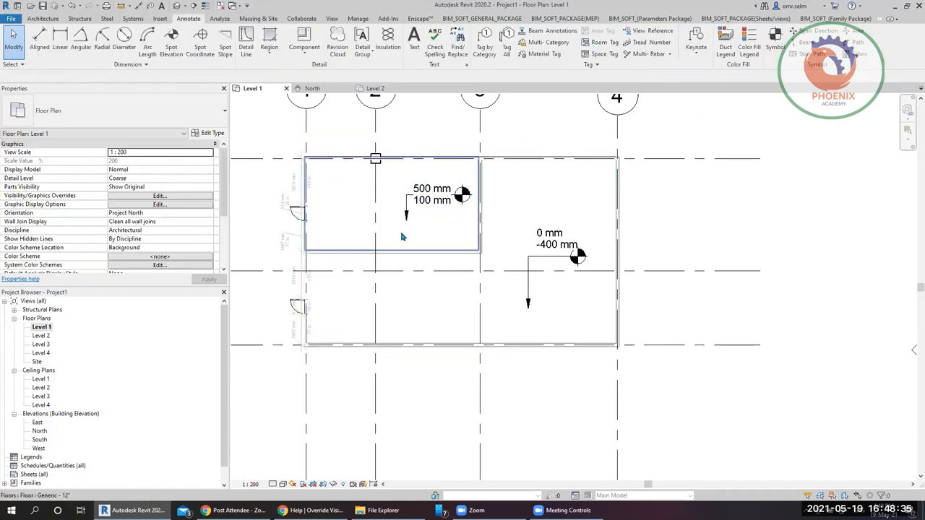
middle_click_drag(383, 246, 453, 246)
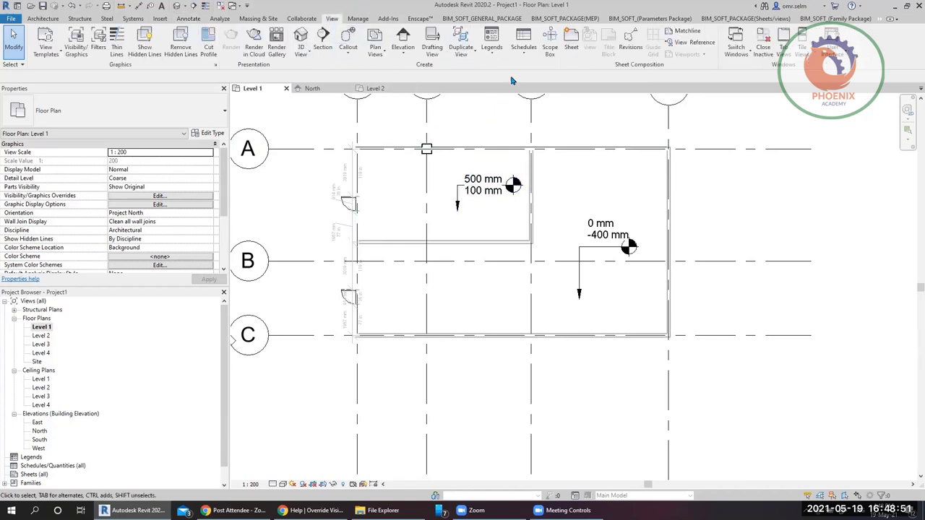
- Start a new schedule of building components for the Walls category, keeping the name Wall Schedule
left_click(45, 466)
scroll(45, 466, "down", 1)
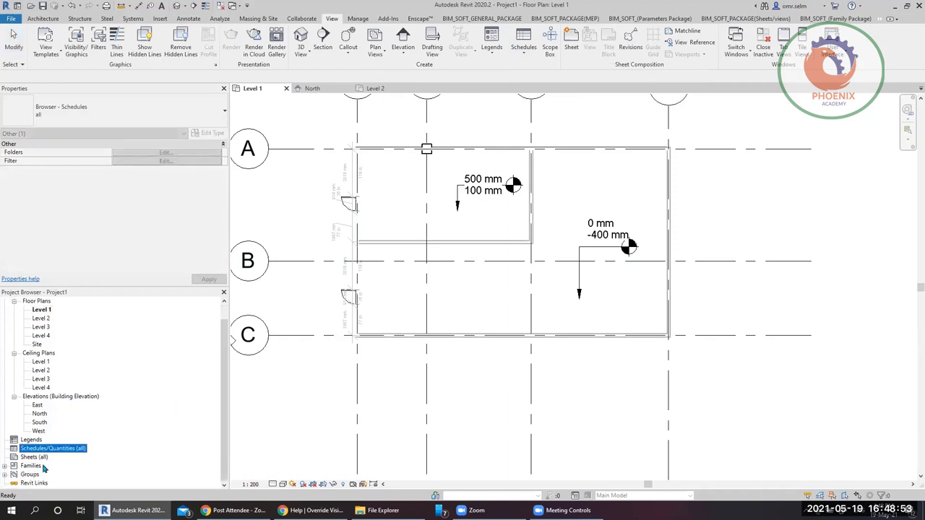
right_click(67, 448)
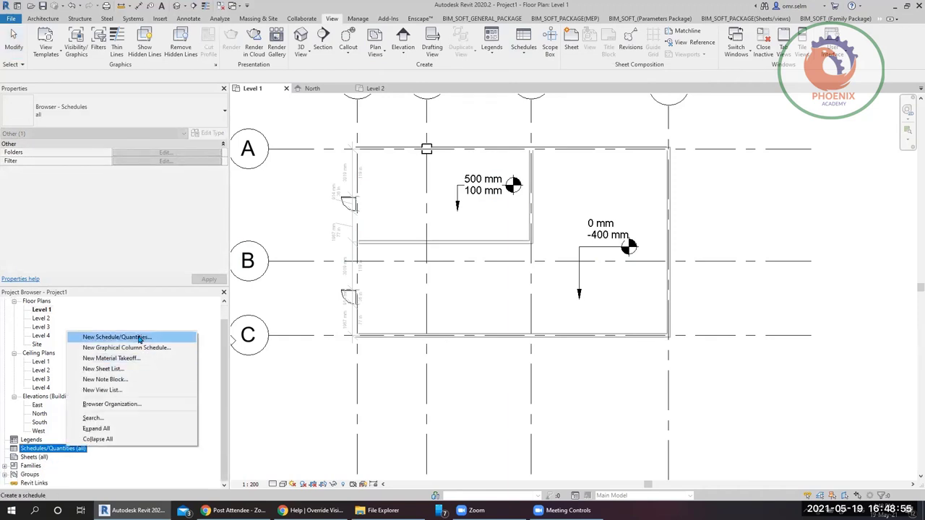
left_click(116, 337)
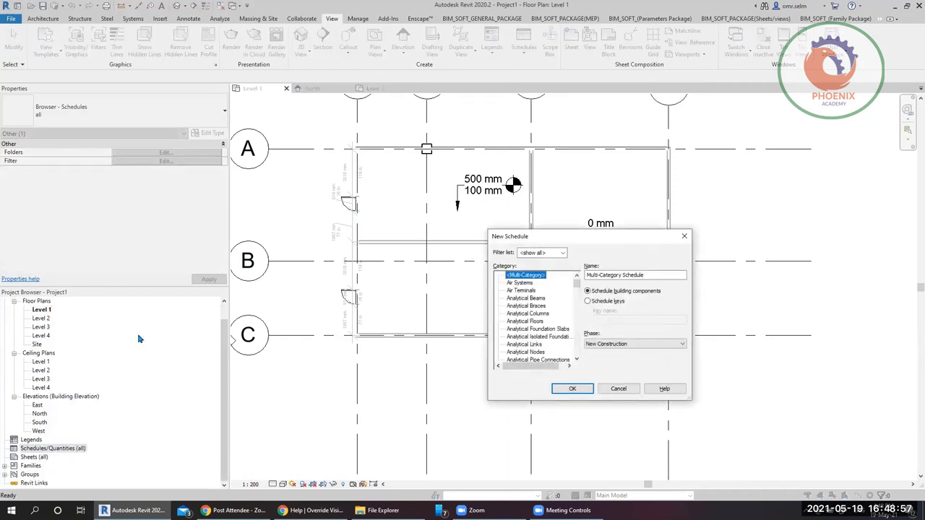
left_click_drag(559, 240, 254, 110)
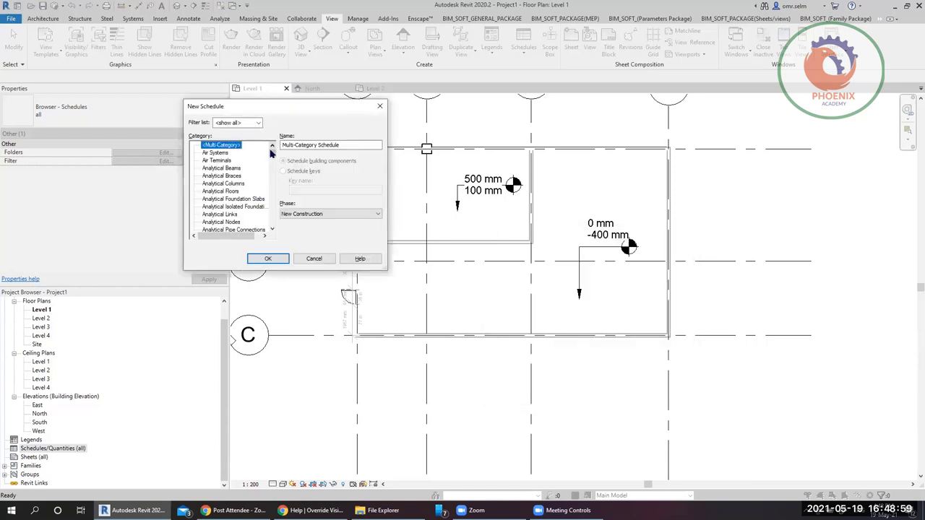
left_click_drag(271, 152, 264, 227)
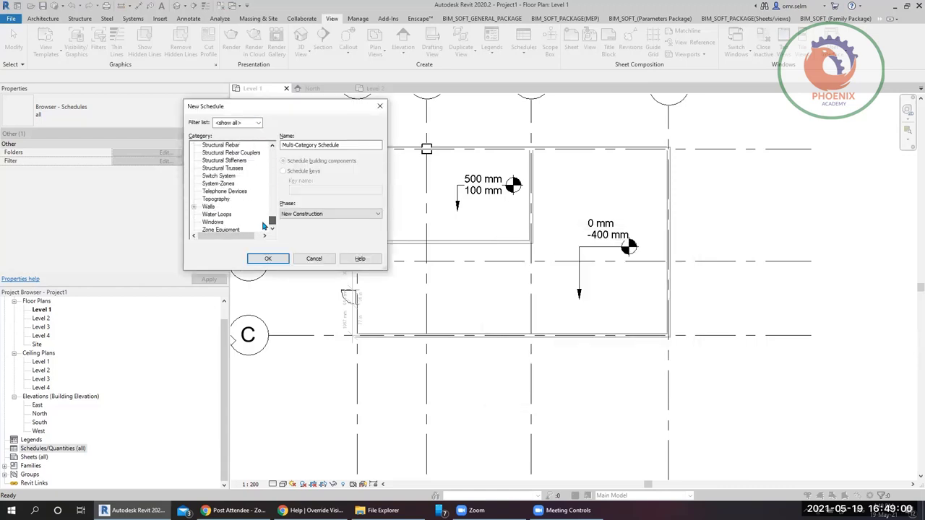
left_click(208, 207)
left_click(193, 206)
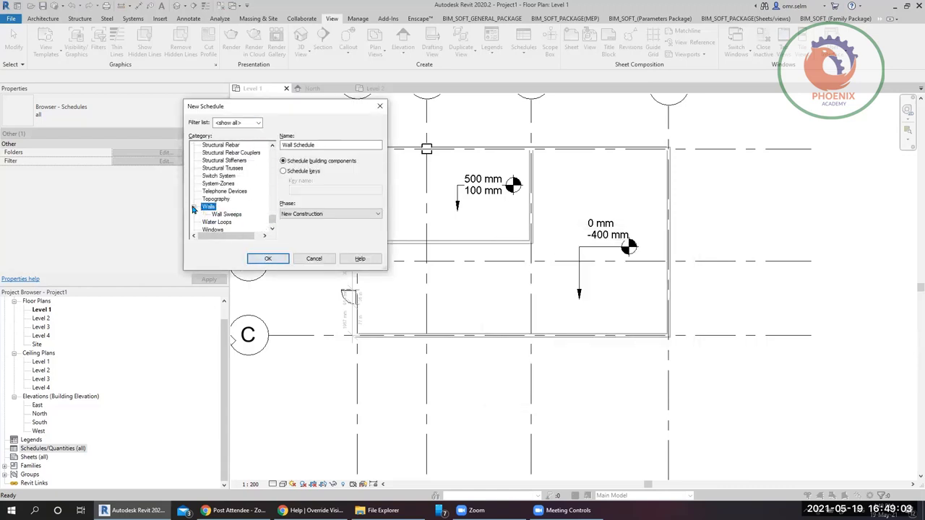
left_click(194, 208)
left_click(329, 146)
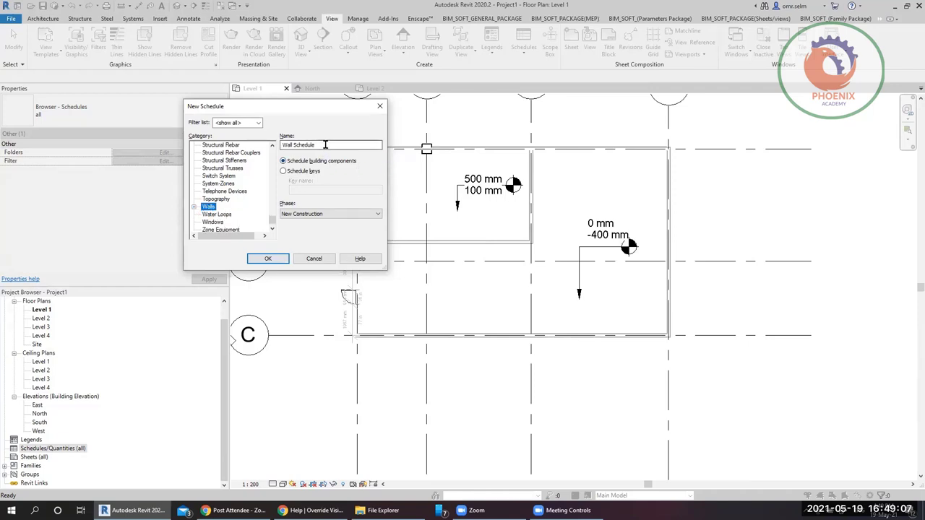
- Set the wall schedule's phase to Existing and create the schedule
left_click(328, 214)
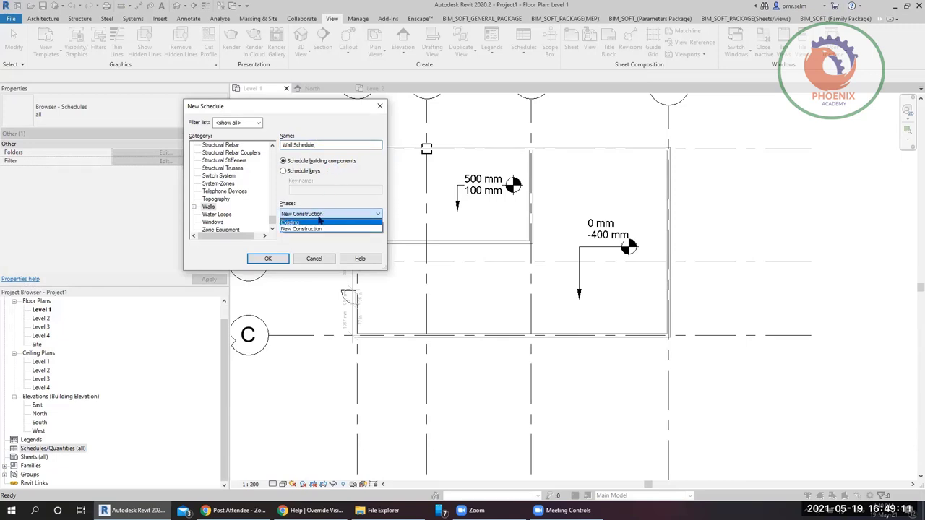
left_click(288, 223)
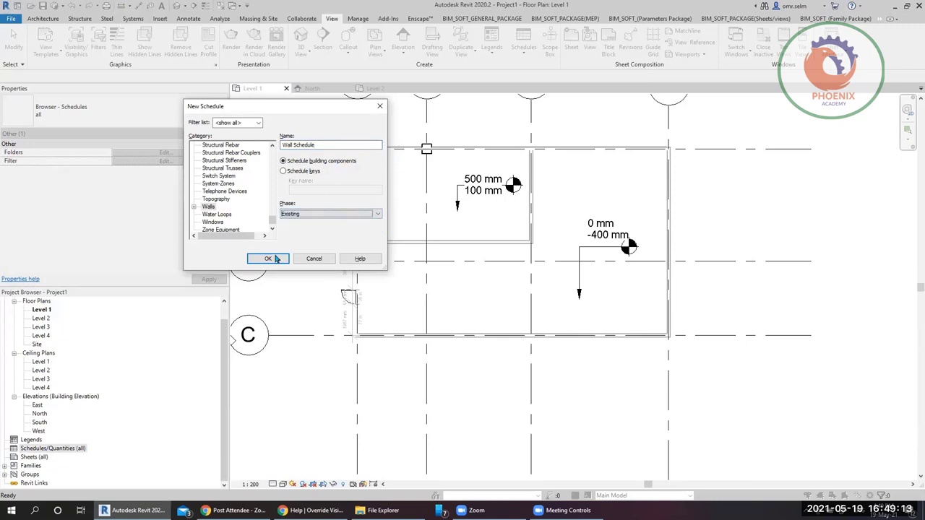
left_click(268, 258)
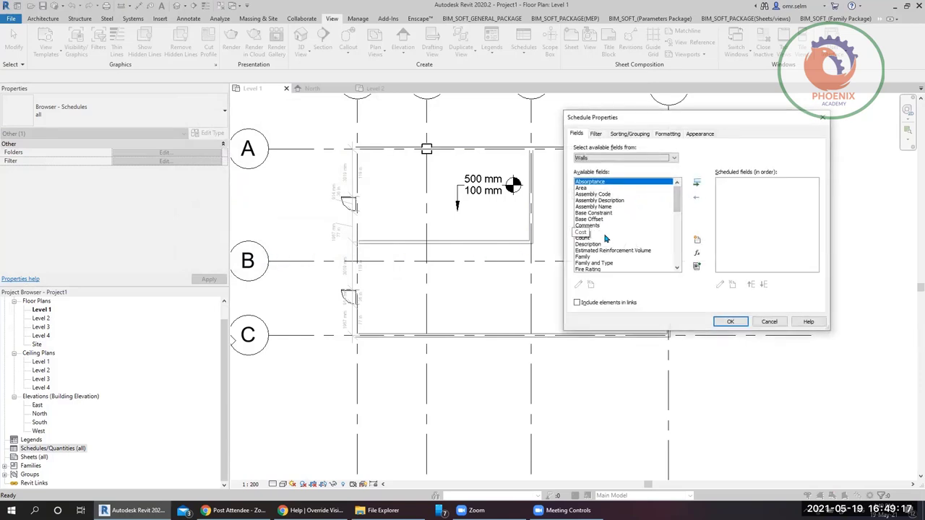
- Add the Count, Family, Family and Type, and Length fields to the wall schedule
left_click(585, 189)
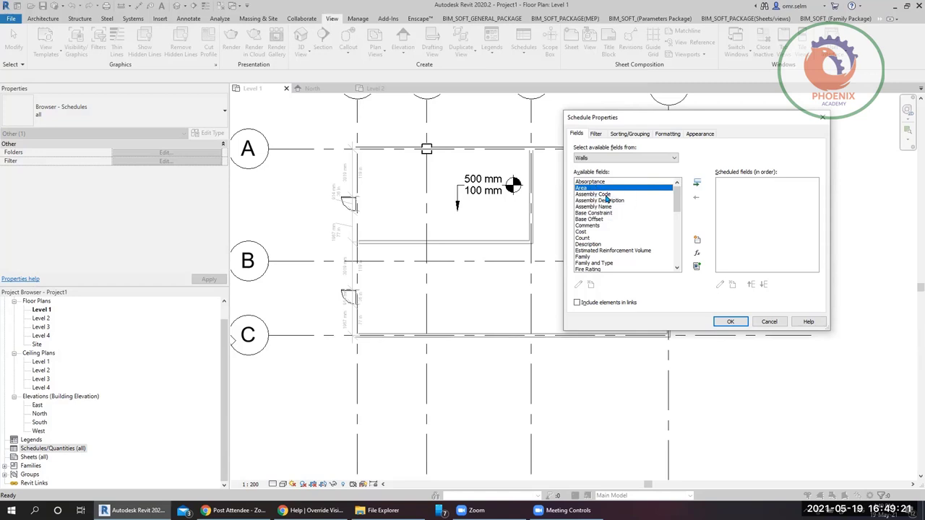
double_click(584, 237)
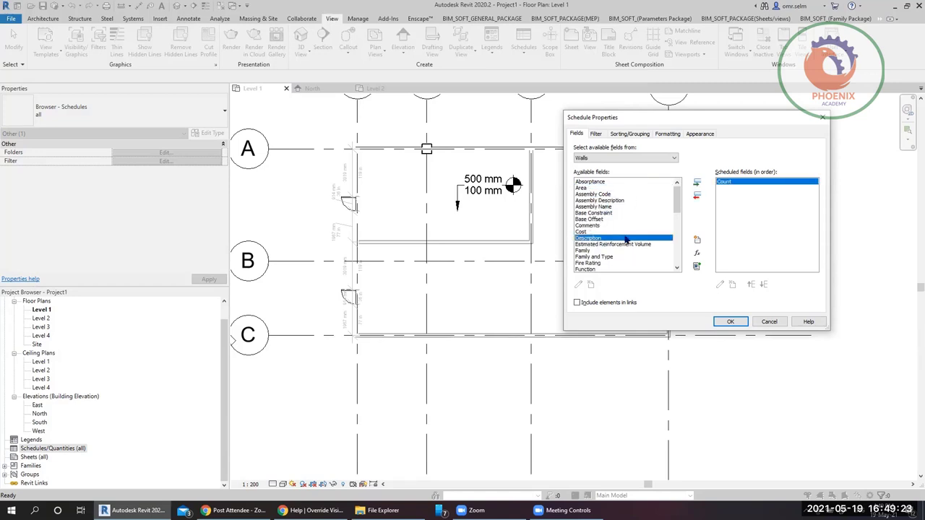
scroll(626, 239, "down", 2)
scroll(594, 205, "down", 1)
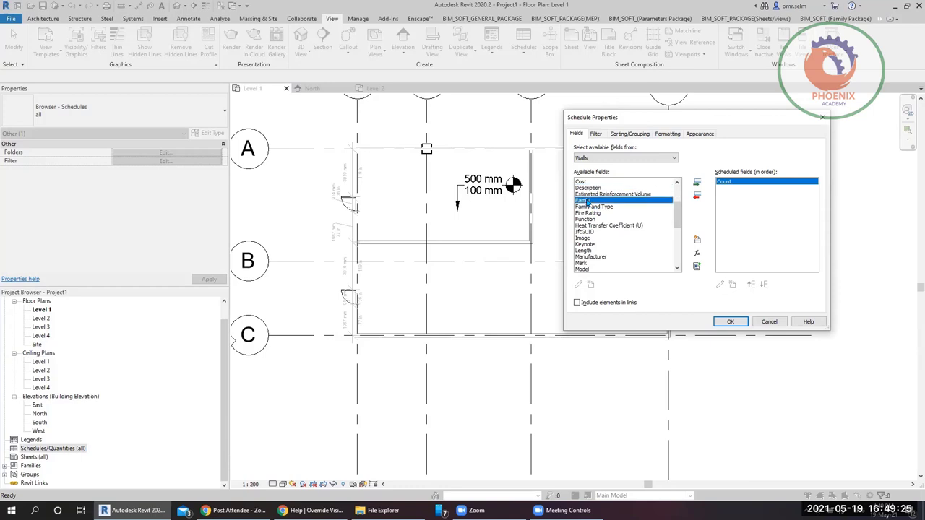
double_click(595, 201)
double_click(601, 203)
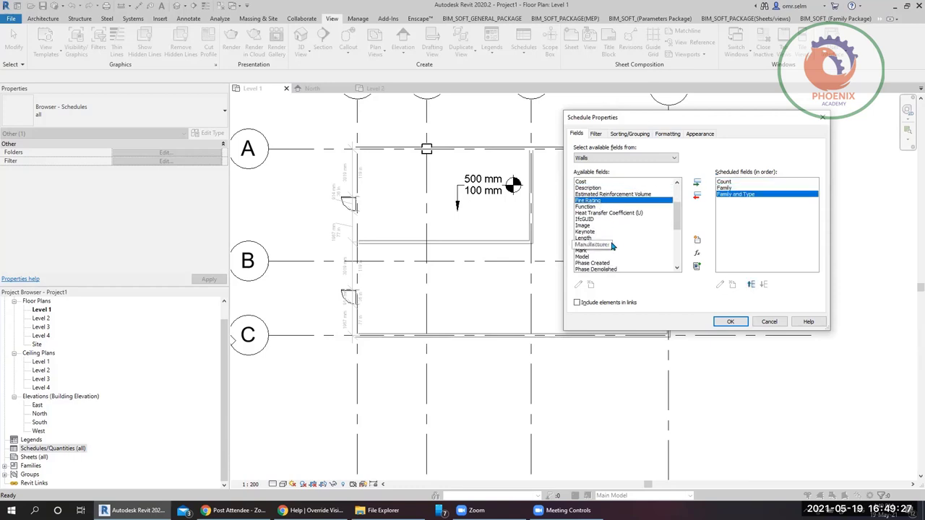
double_click(587, 239)
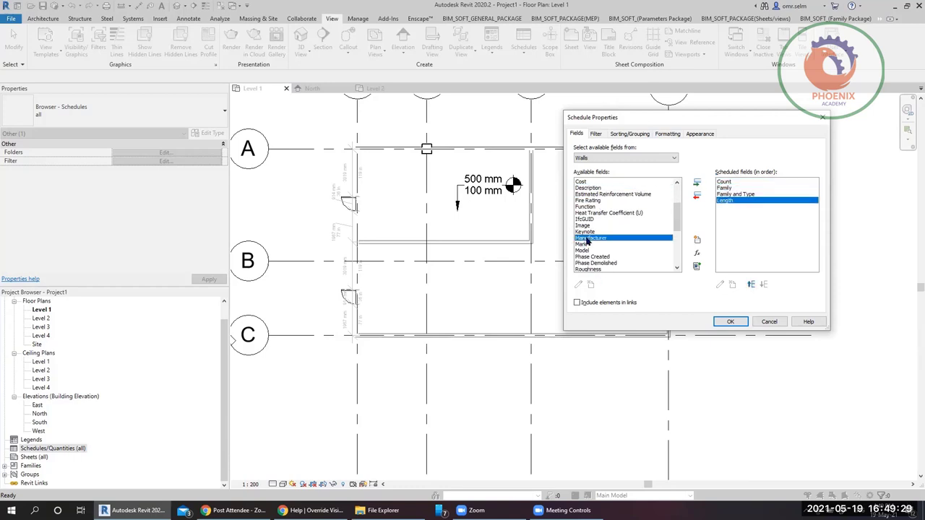
- Add the Top Offset, Top Constraint, Type, Width and Volume fields, and accept the schedule properties
scroll(624, 270, "down", 3)
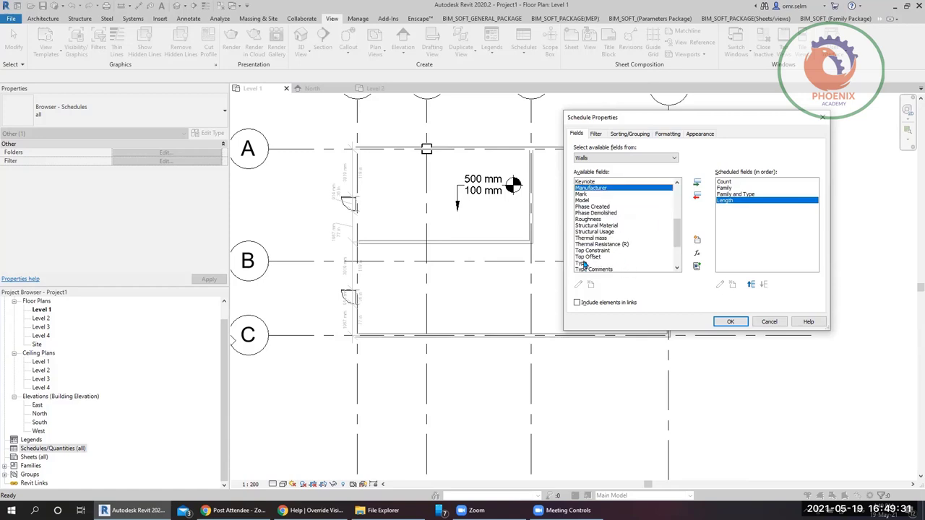
double_click(590, 258)
double_click(597, 251)
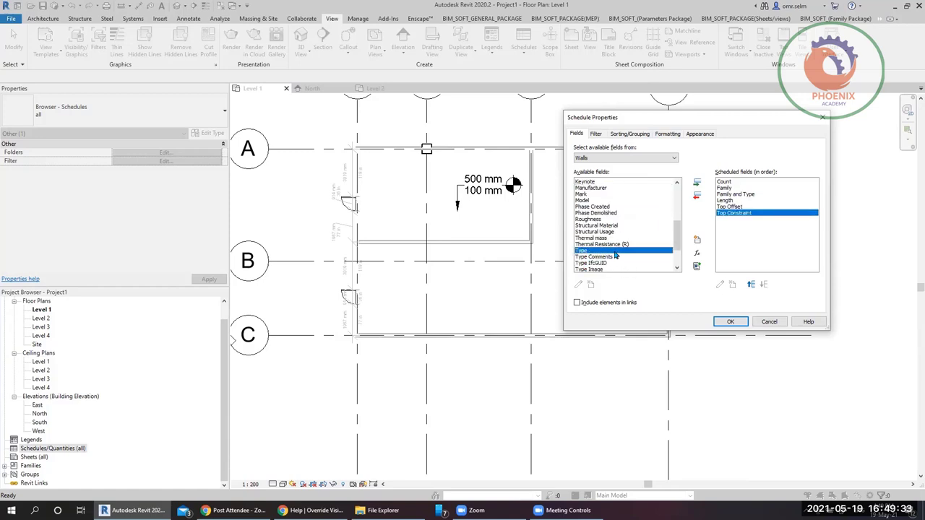
scroll(625, 247, "down", 2)
double_click(585, 213)
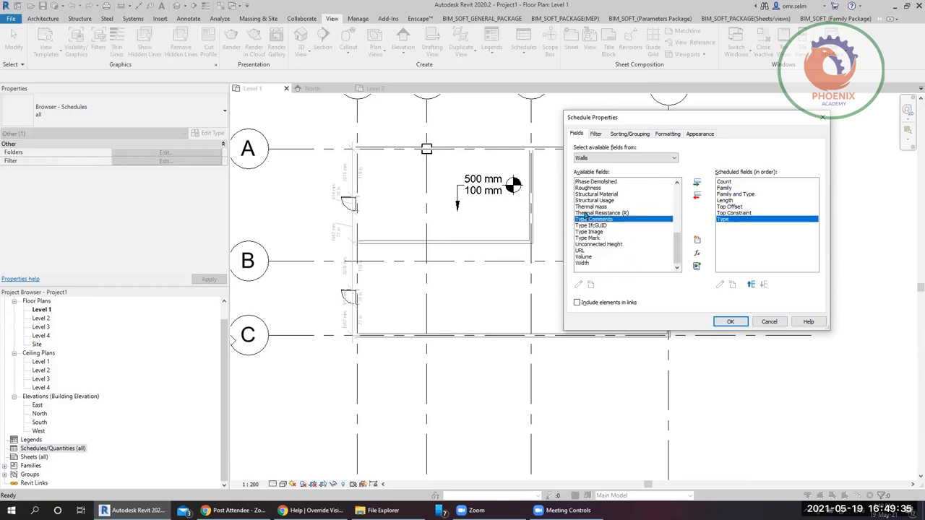
left_click(587, 261)
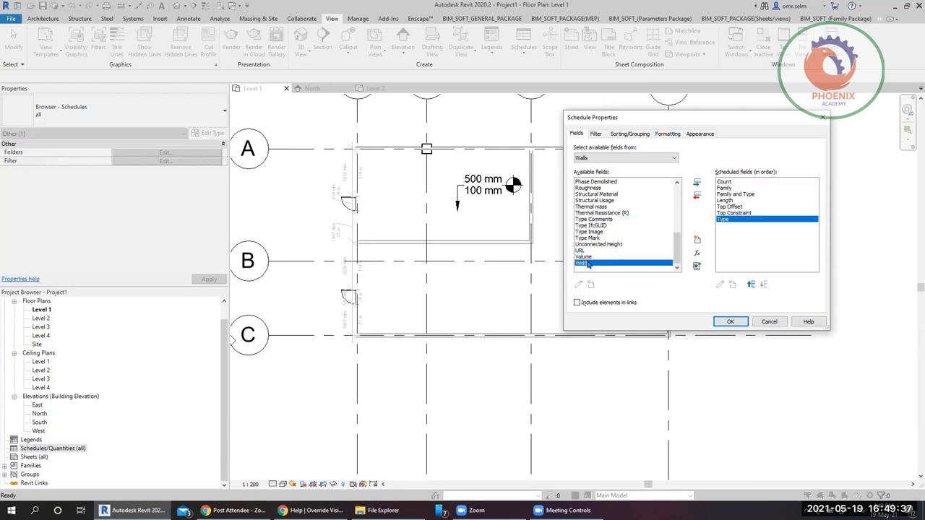
double_click(588, 262)
double_click(591, 264)
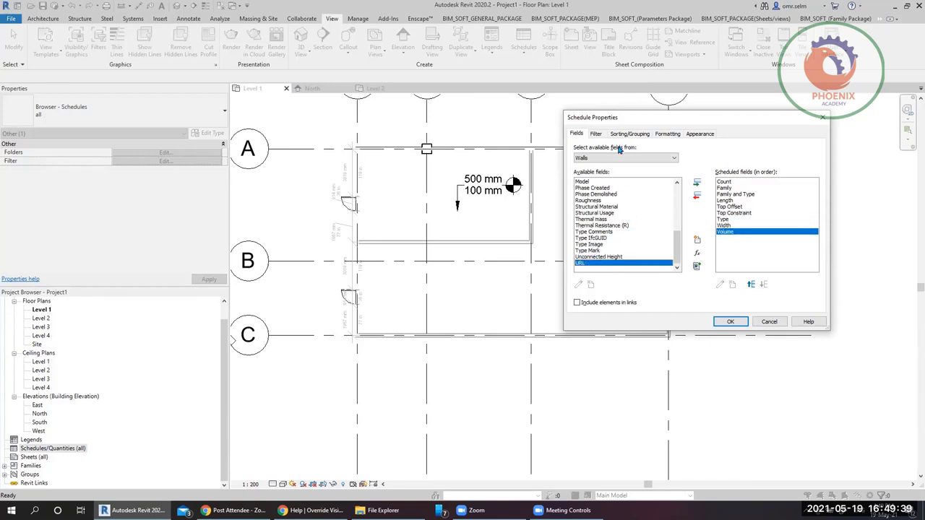
left_click(728, 321)
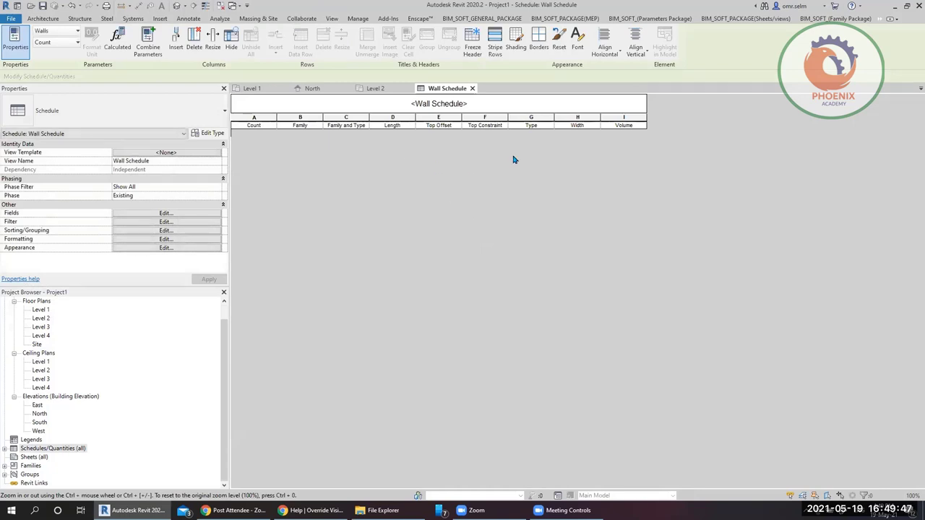
- Change the Wall Schedule's phase to New Construction
left_click(219, 196)
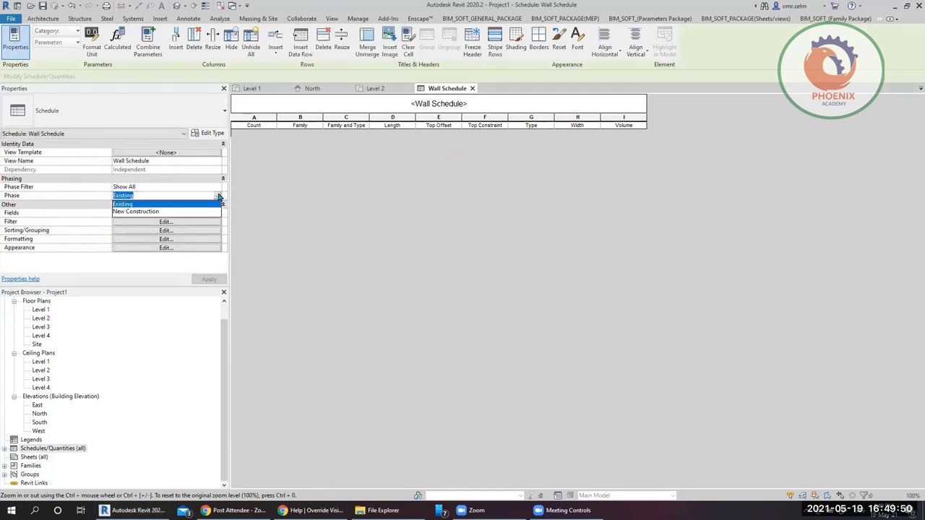
left_click(136, 211)
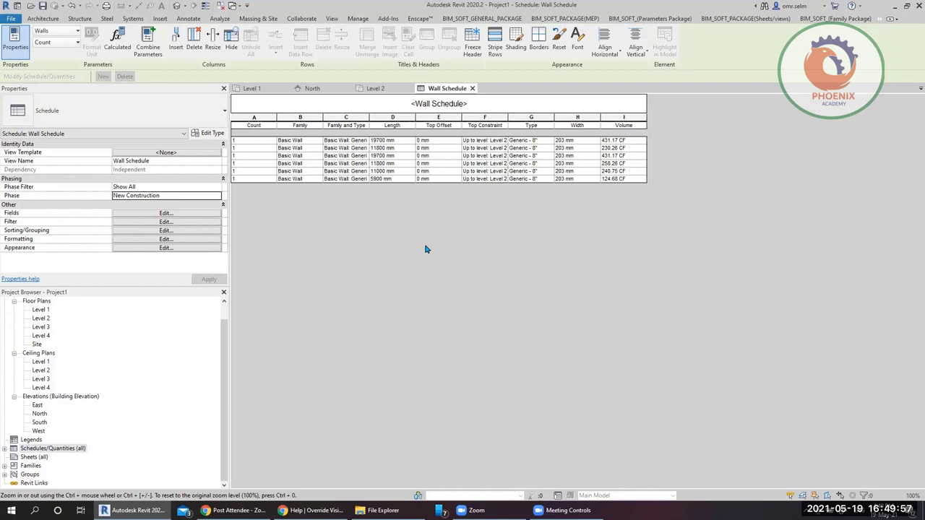
left_click(219, 199)
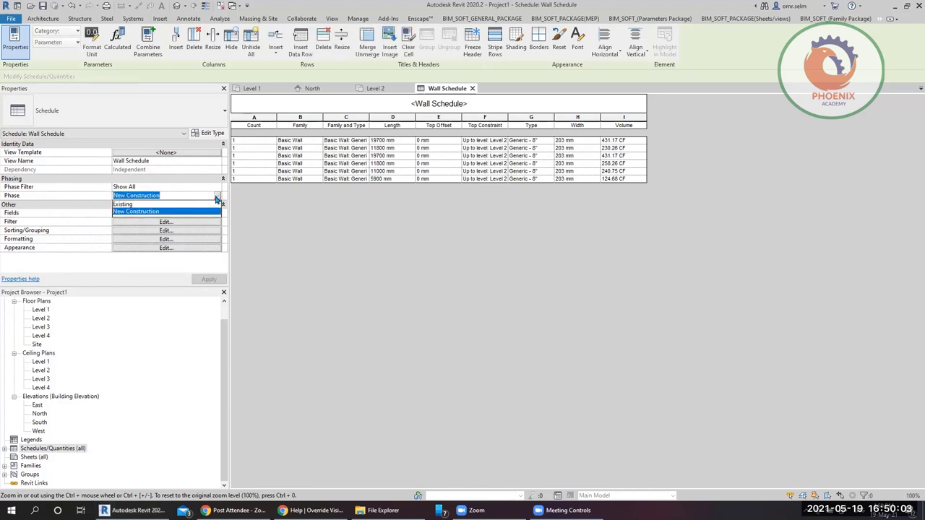
left_click(135, 211)
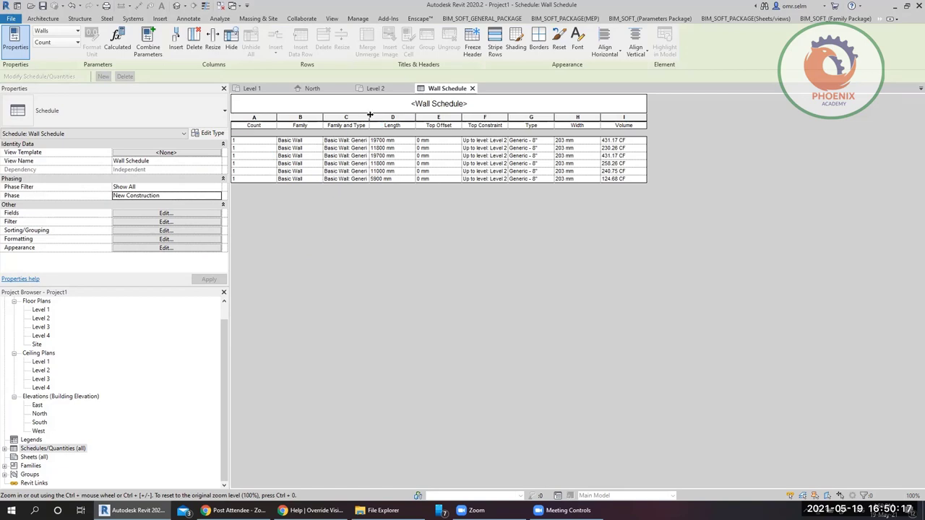
- Widen the Family and Type column and change the first listed wall to Basic Wall: Generic - 8" Masonry
left_click_drag(369, 115, 442, 115)
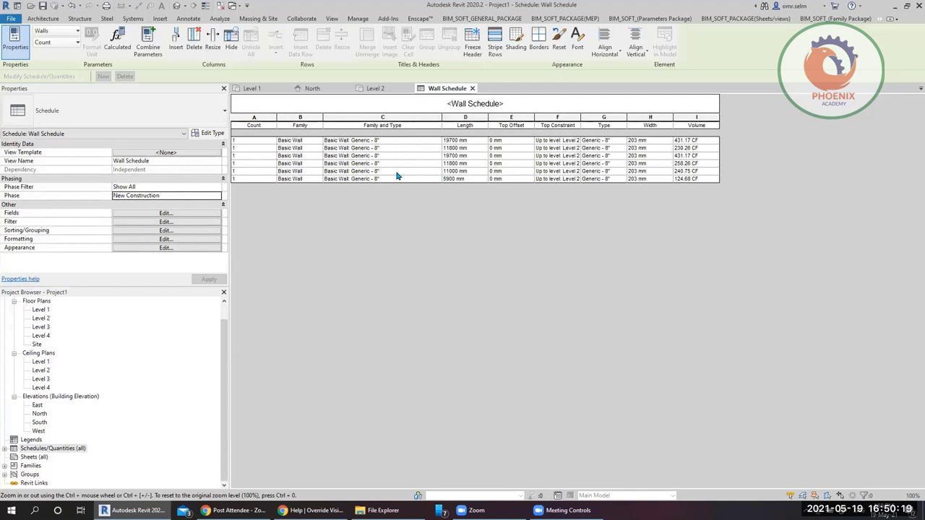
left_click(429, 141)
left_click(437, 141)
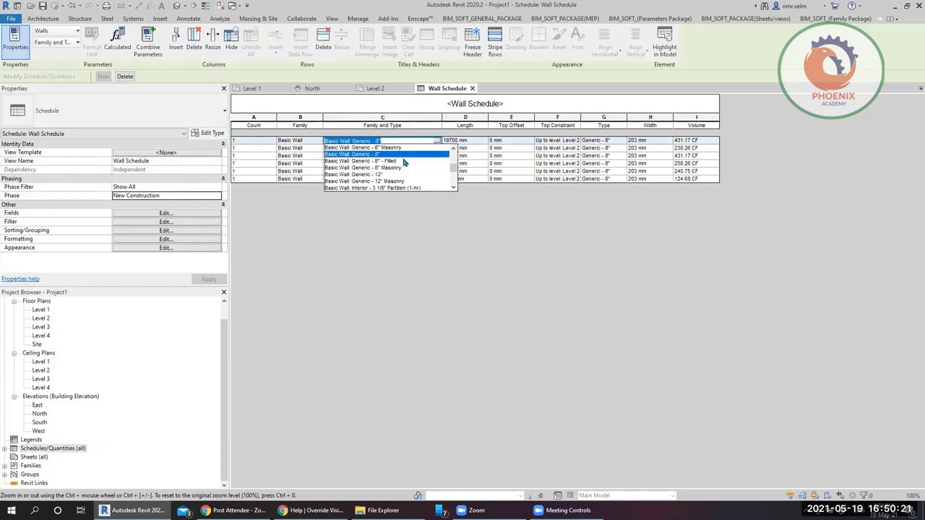
left_click(379, 169)
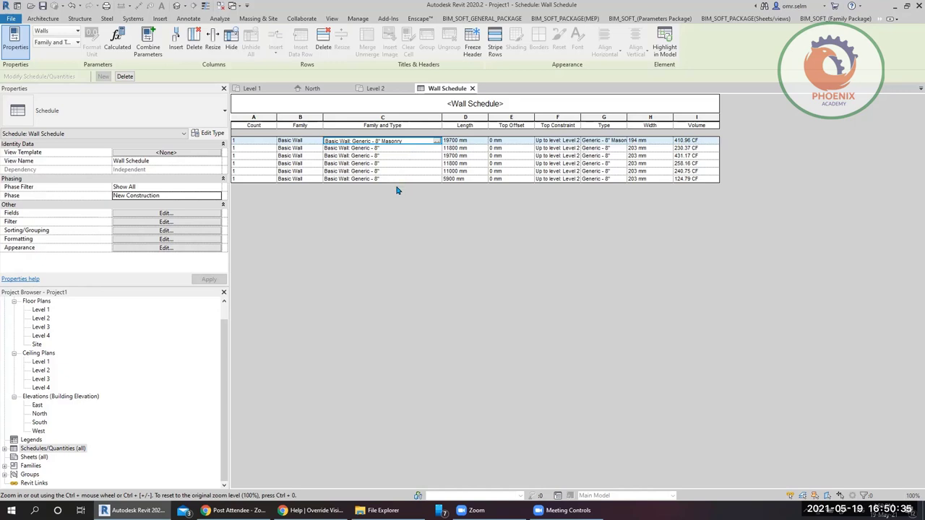
- Define a filter for the wall schedule by Length, with the condition "is greater than" and the value 500
left_click(197, 215)
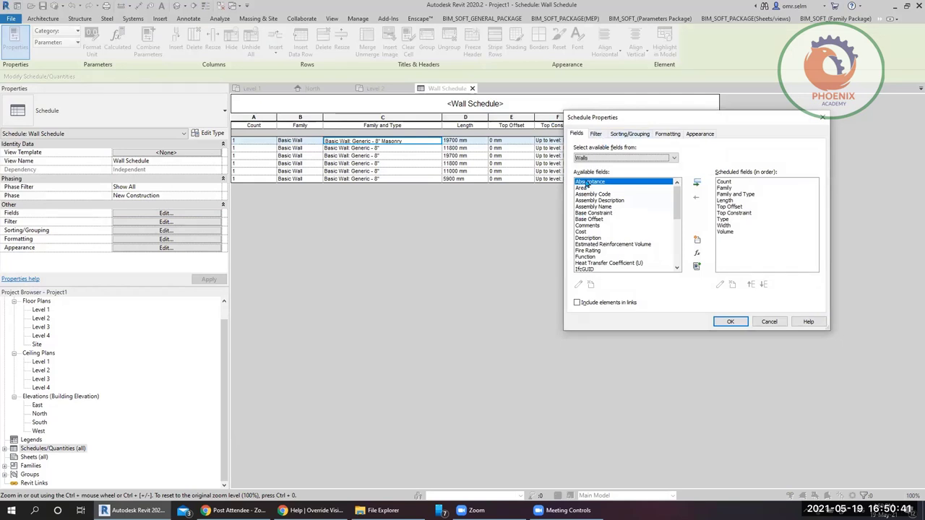
left_click(593, 136)
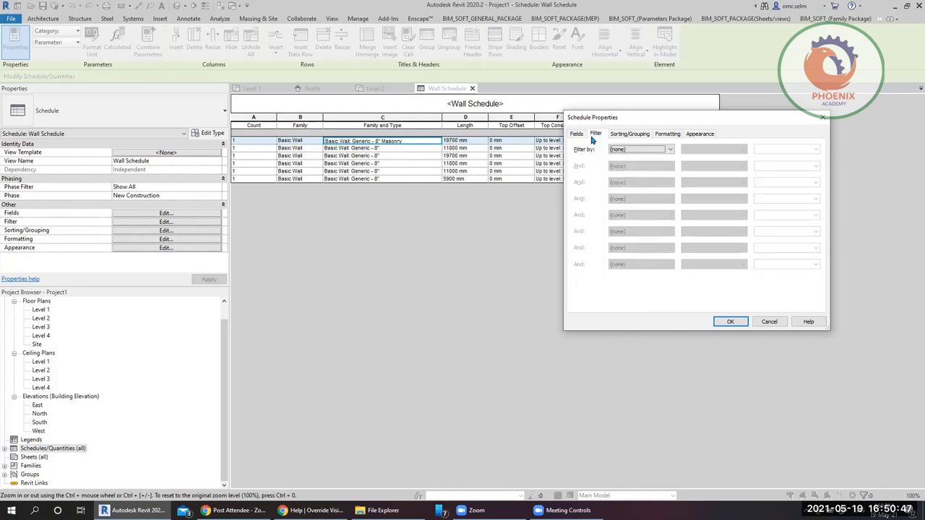
left_click(670, 150)
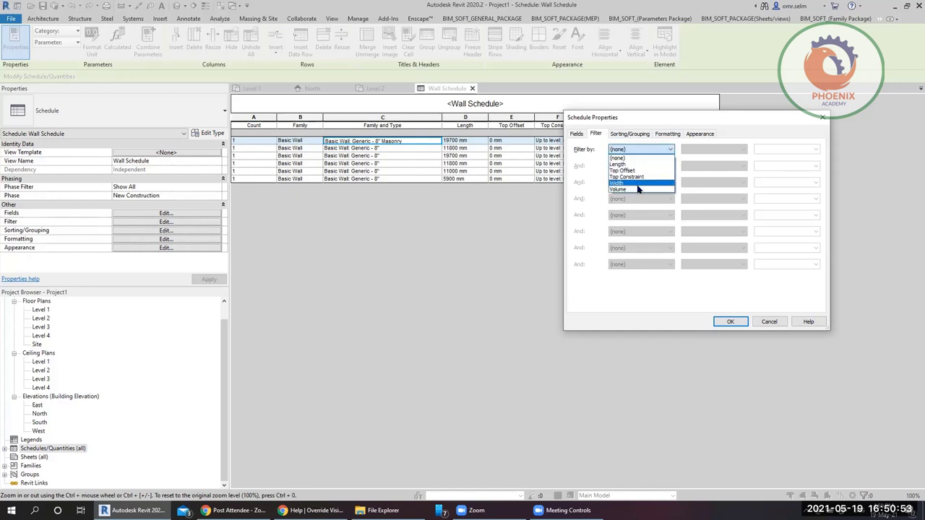
left_click(627, 164)
left_click(730, 150)
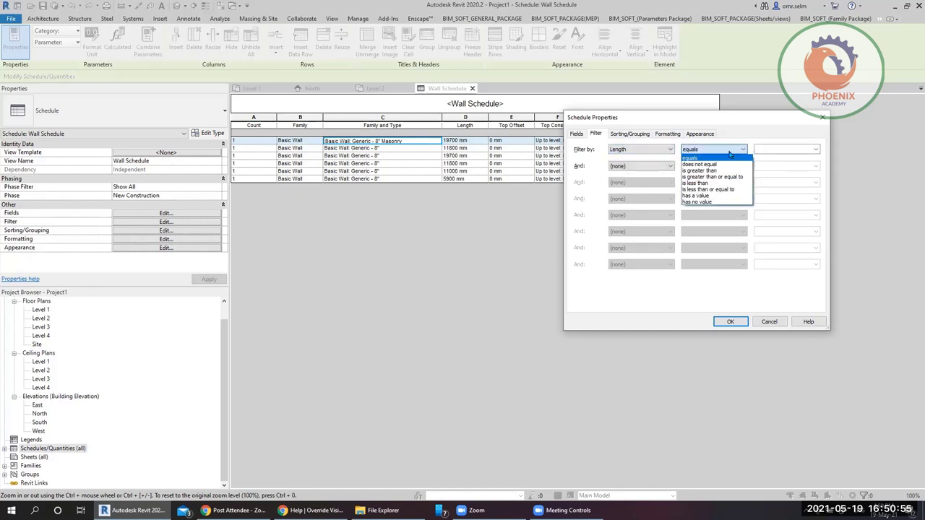
left_click(699, 171)
left_click(790, 149)
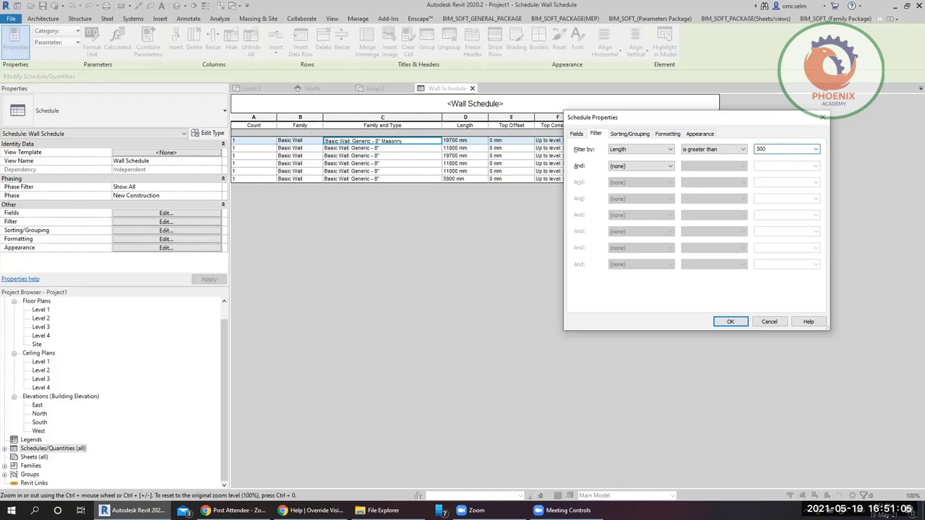
left_click(743, 150)
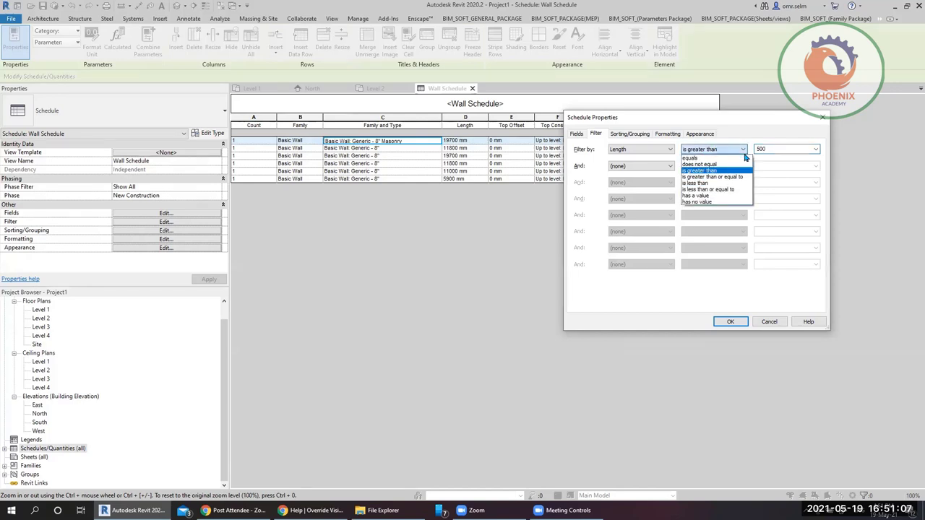